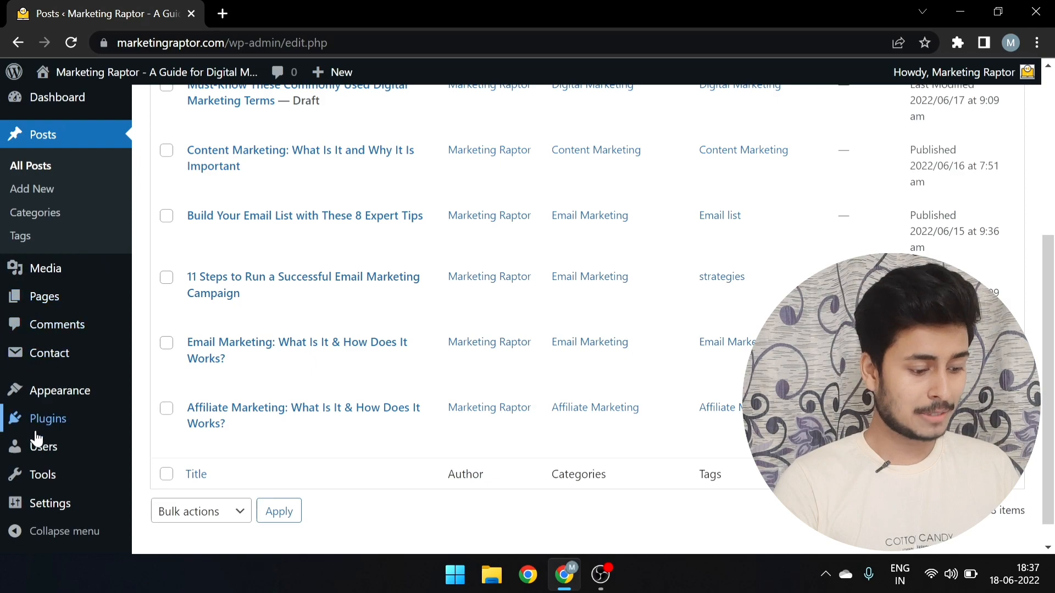
Search the WordPress plugin directory for "yoast" to find a new plugin to add
left_click(35, 419)
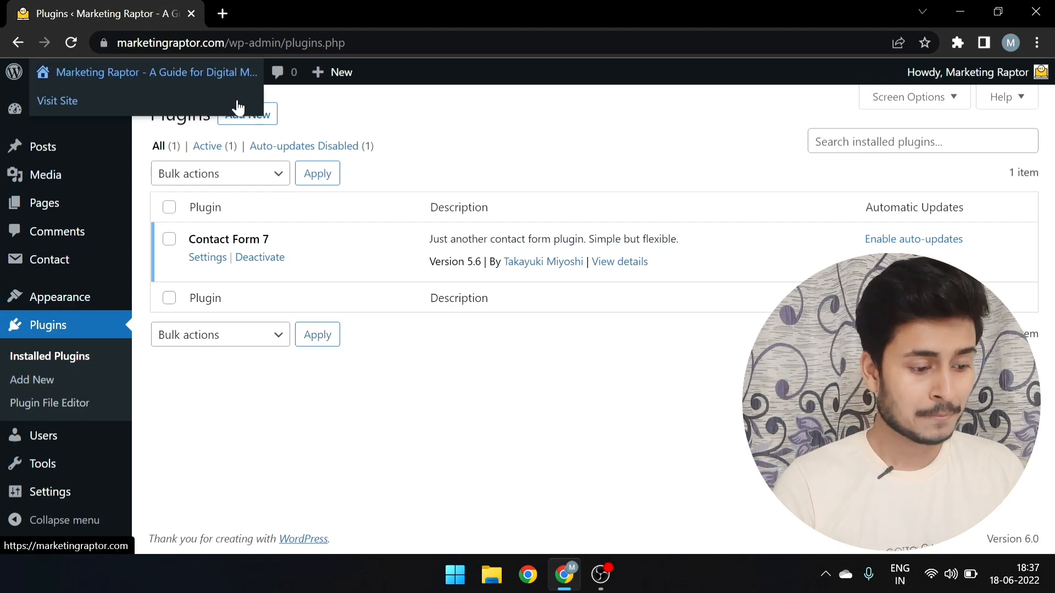
left_click(272, 118)
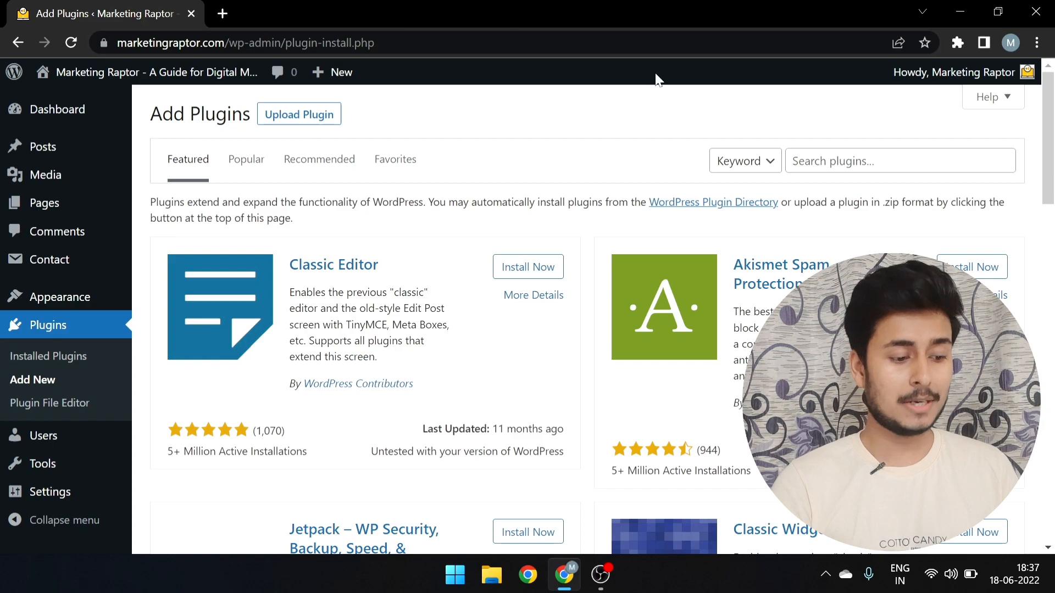
left_click(884, 161)
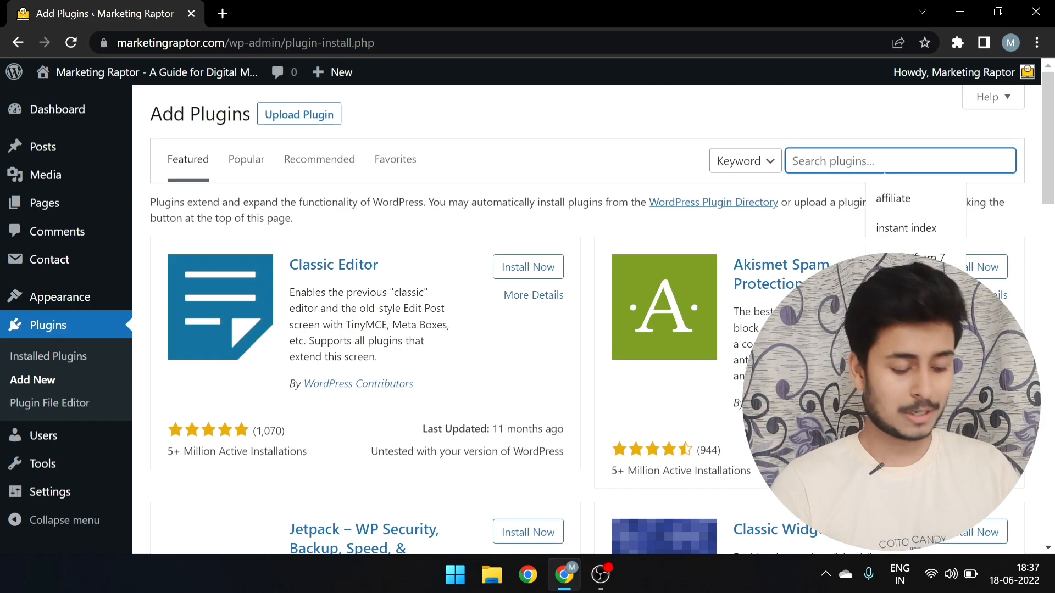
type("yoast")
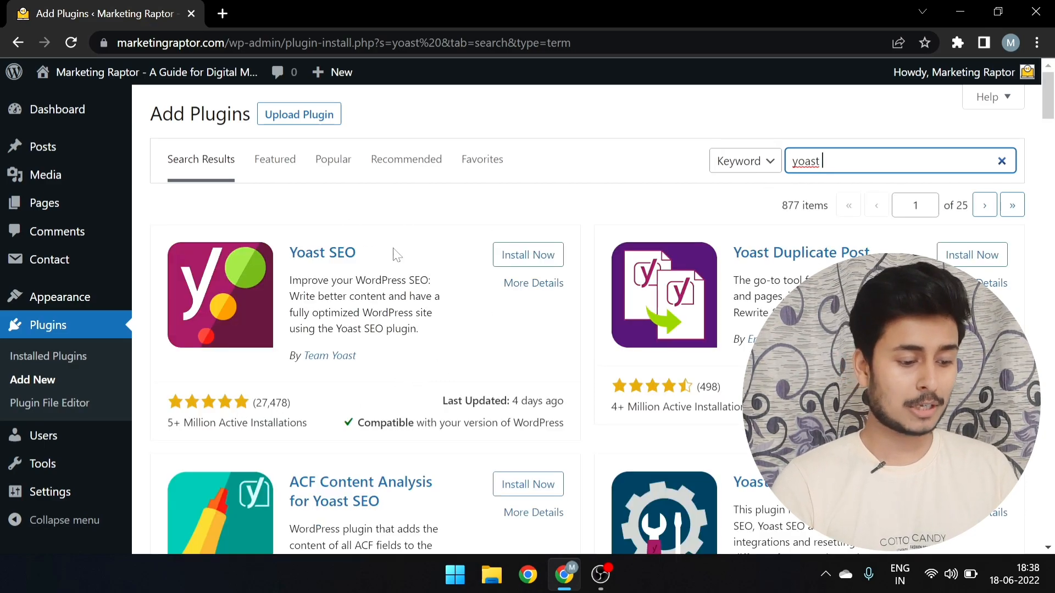
Install and activate the Yoast SEO plugin, skipping its first-time configuration
left_click(528, 255)
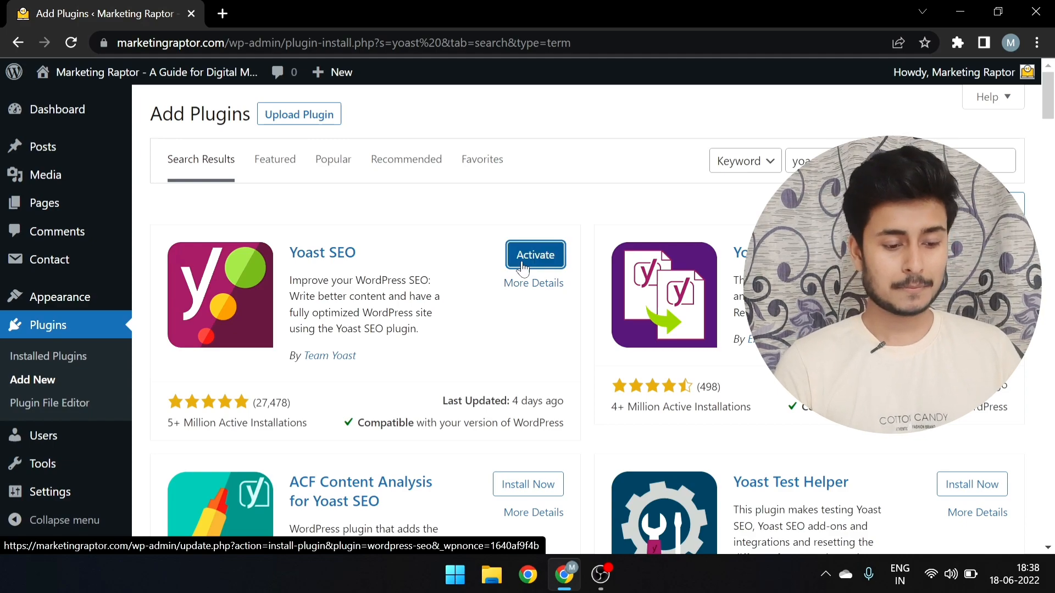
left_click(537, 263)
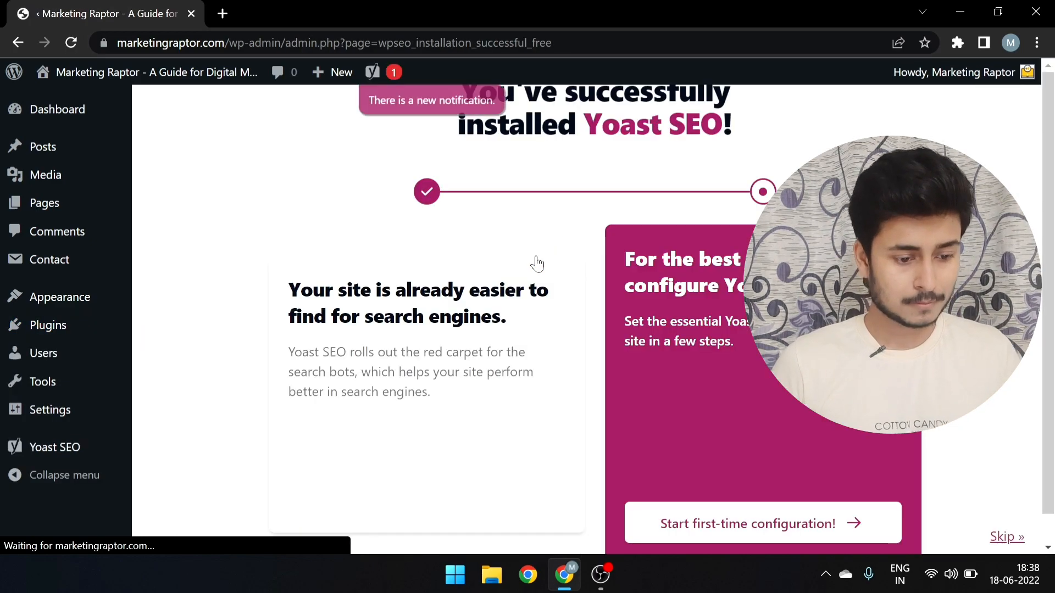
scroll(537, 263, "down", 1)
scroll(537, 264, "up", 1)
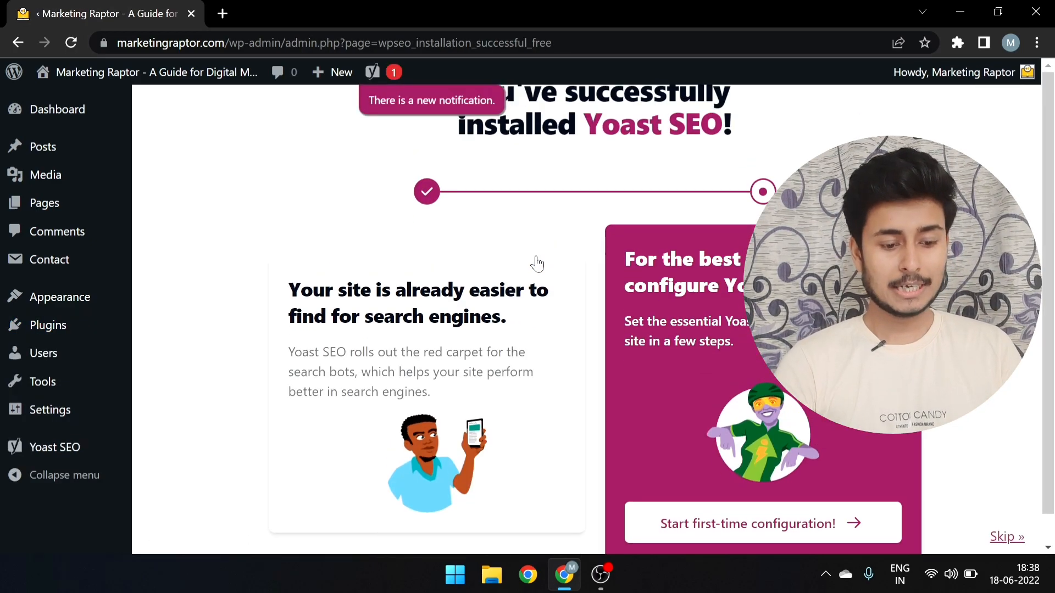
scroll(537, 263, "down", 1)
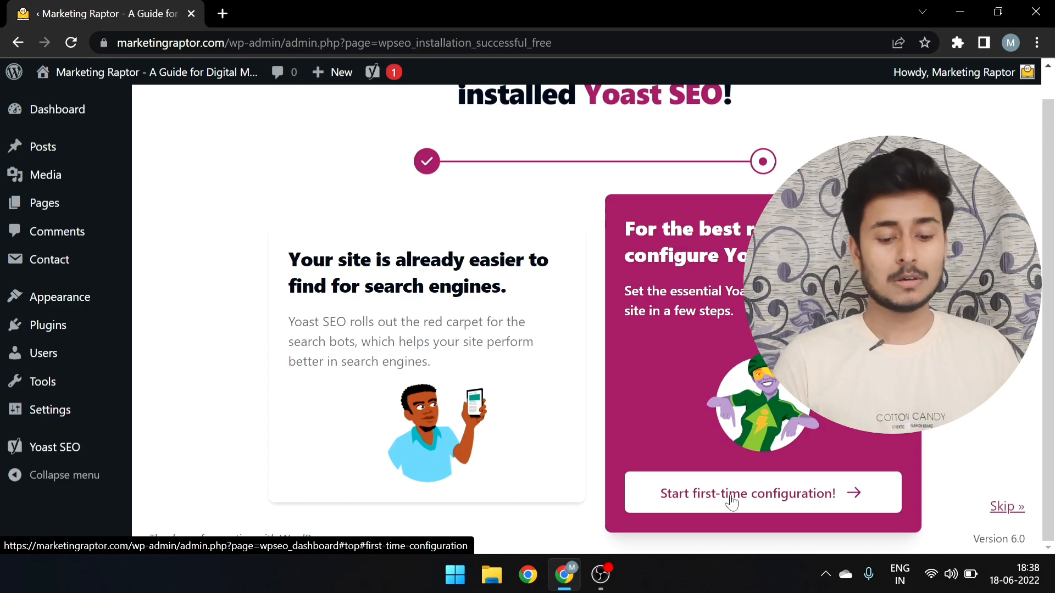
left_click(1006, 508)
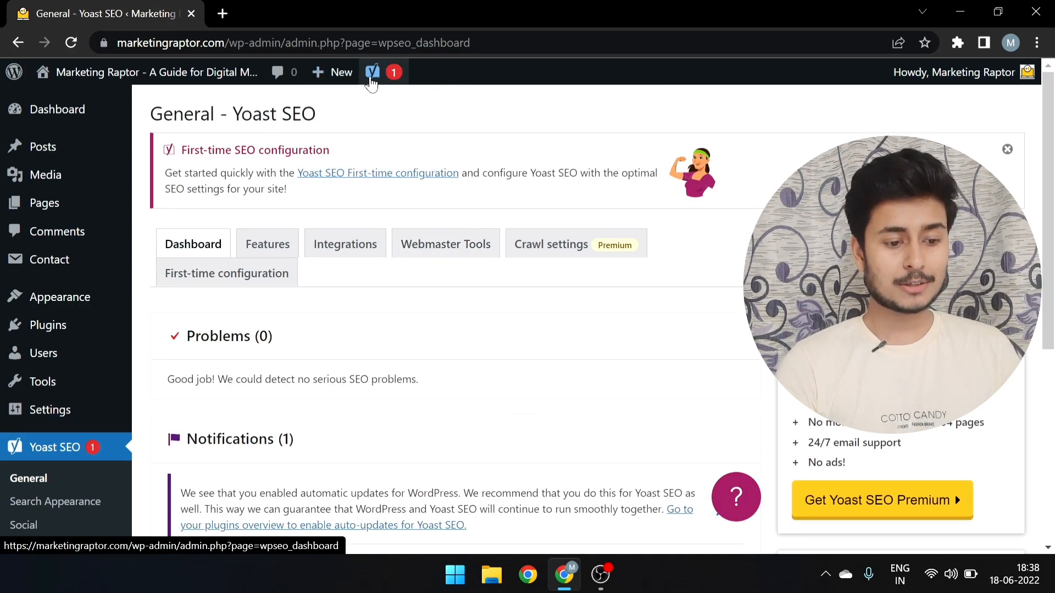
Hide the auto-updates notification in Yoast SEO's General dashboard
mouse_move(397, 78)
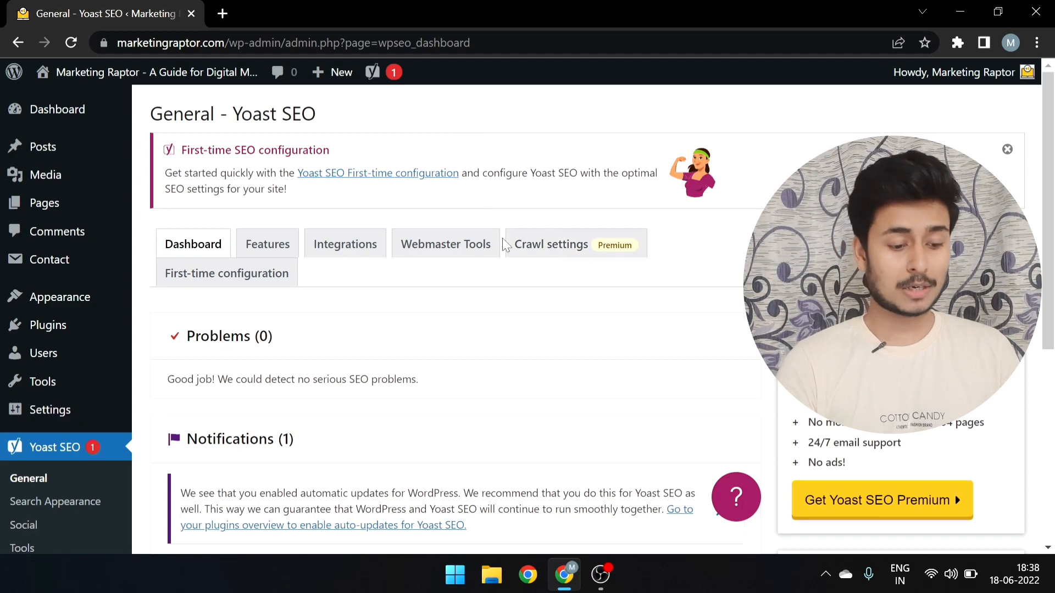
scroll(506, 245, "down", 2)
scroll(506, 245, "down", 2)
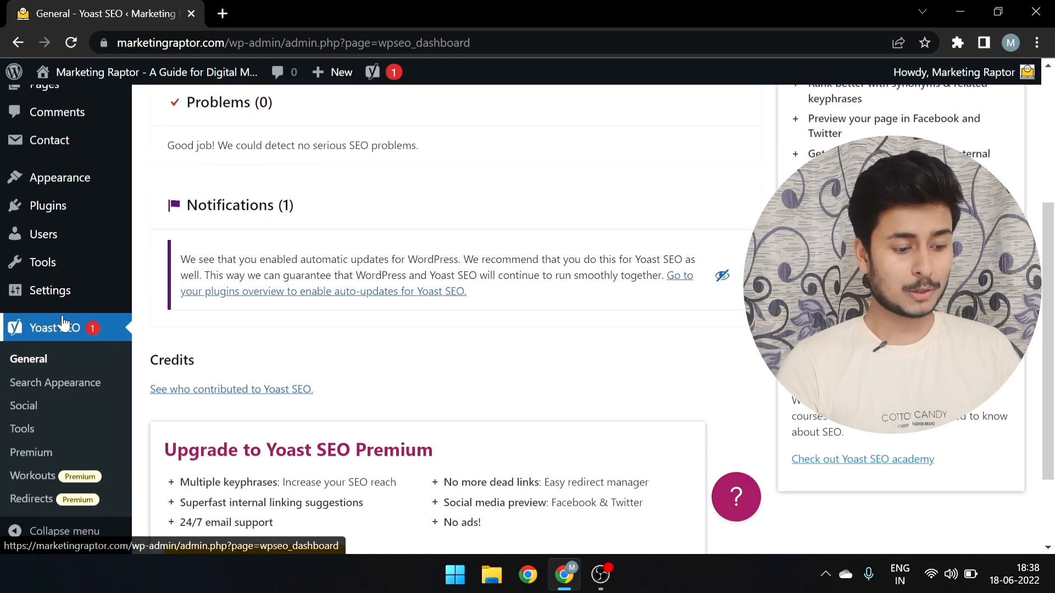
left_click(18, 362)
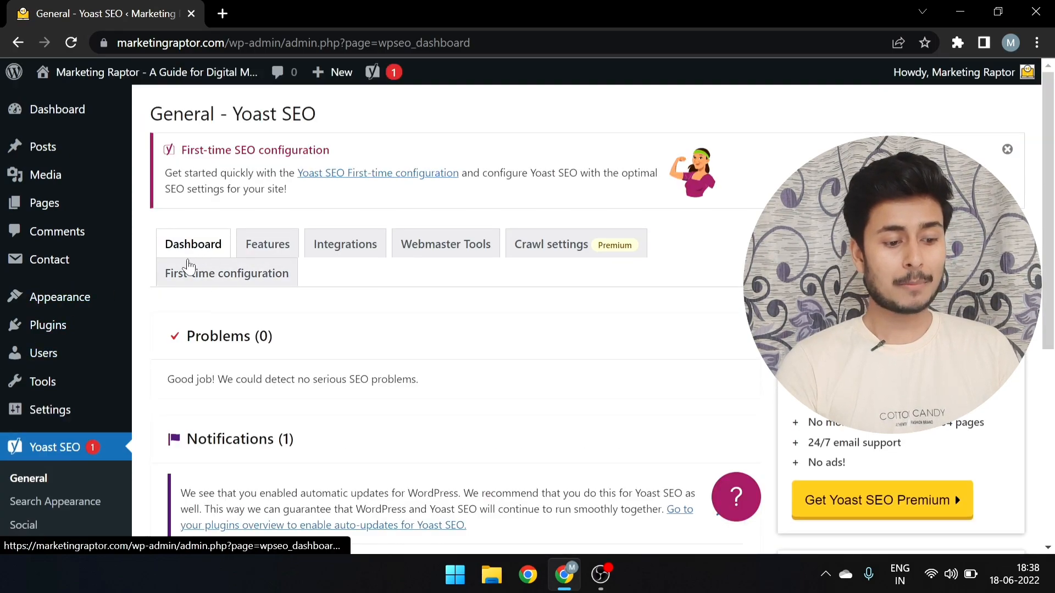
scroll(474, 323, "down", 3)
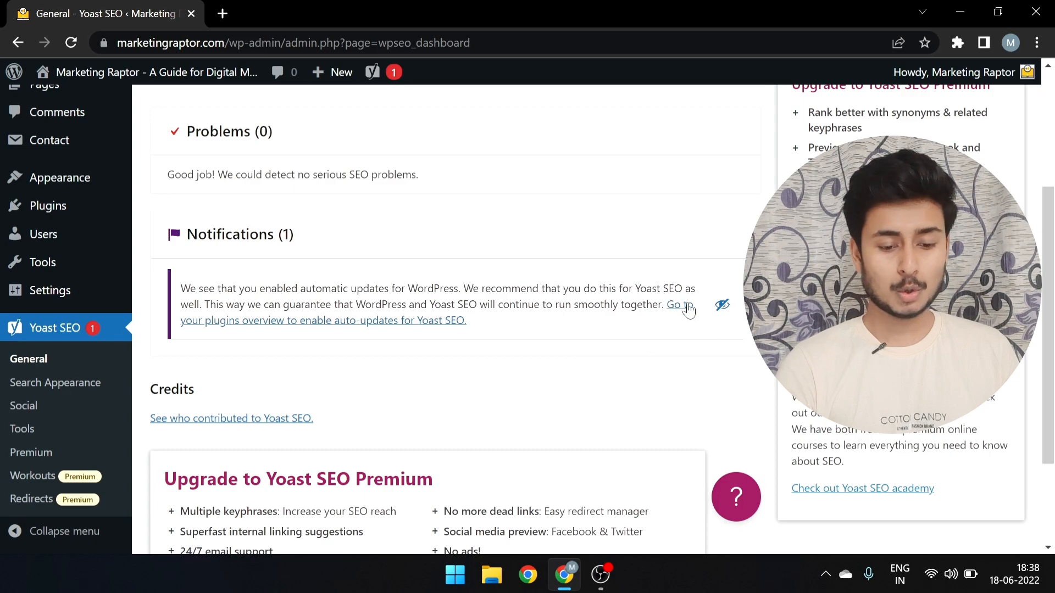
left_click(724, 309)
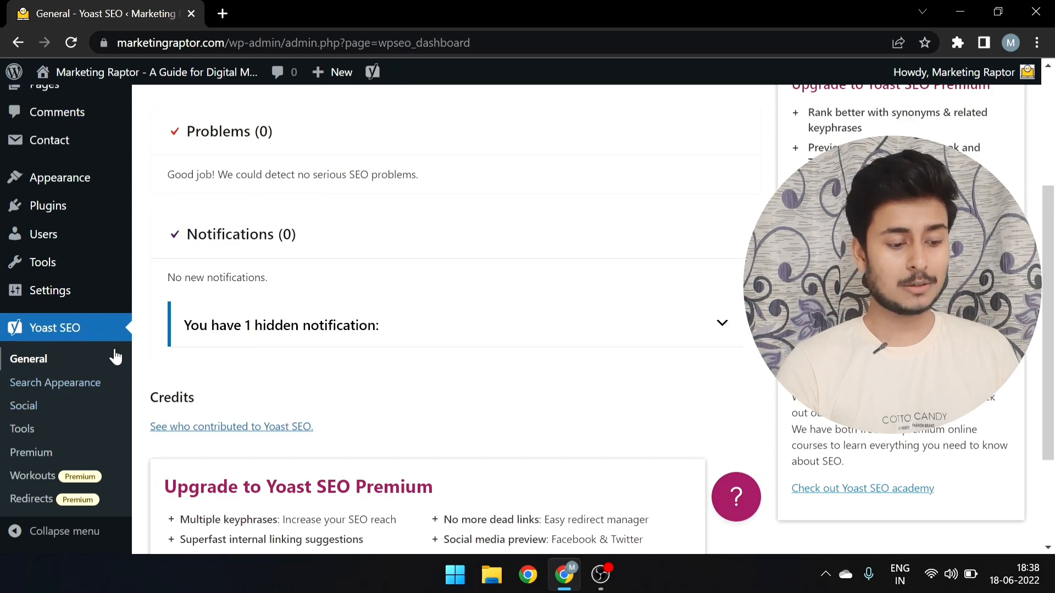
Open Yoast SEO's Features settings and review the available feature toggles
scroll(523, 369, "down", 2)
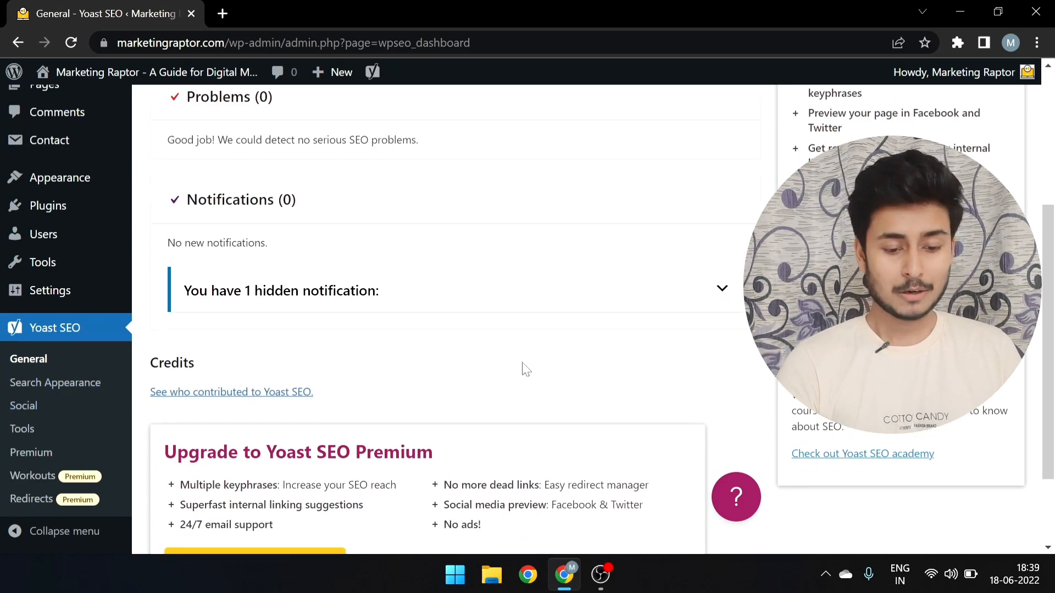
scroll(527, 407, "up", 6)
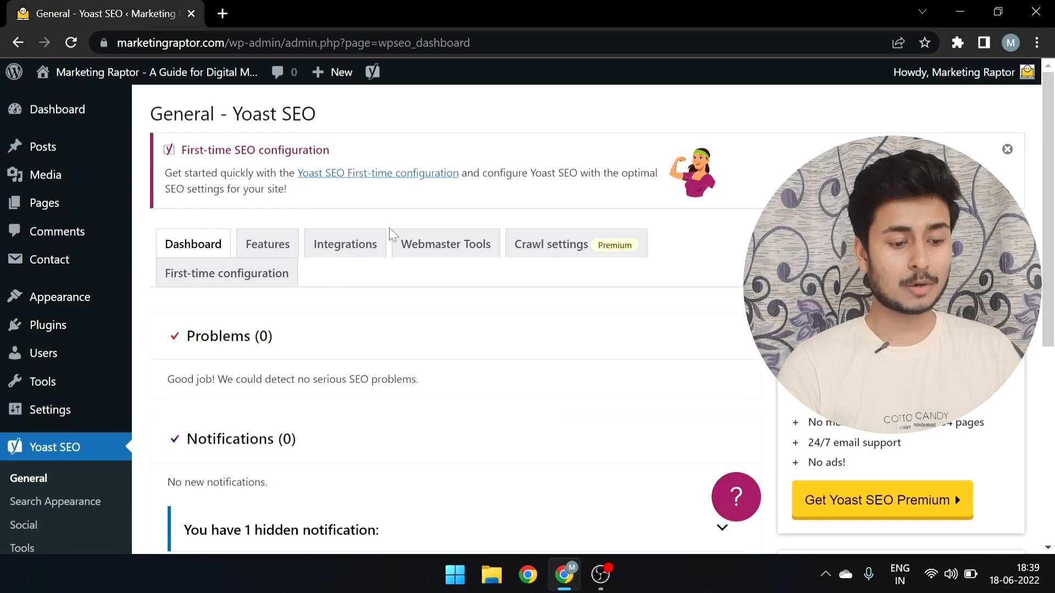
left_click(284, 250)
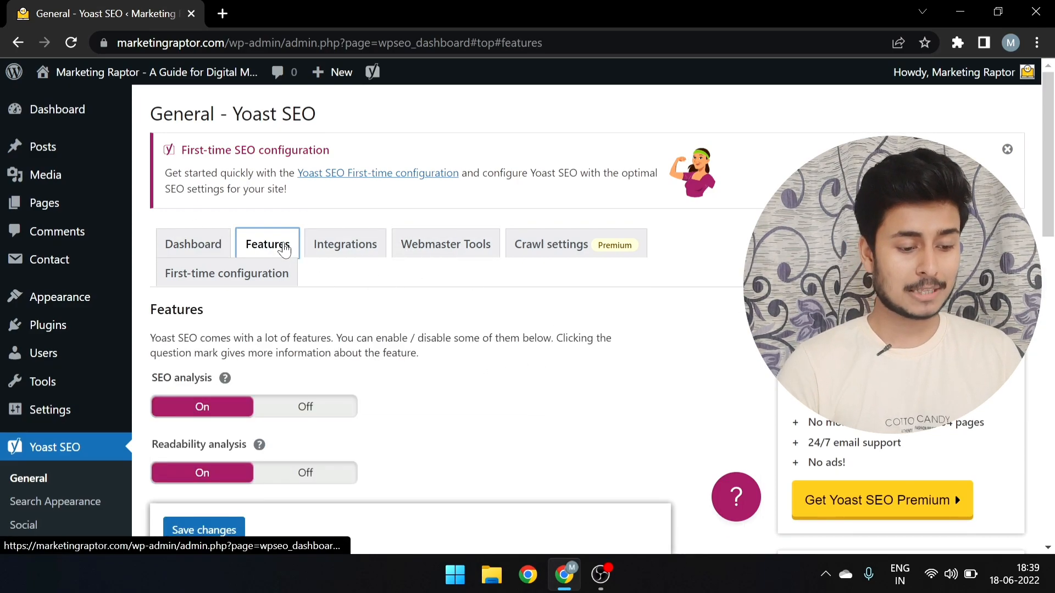
scroll(284, 250, "down", 3)
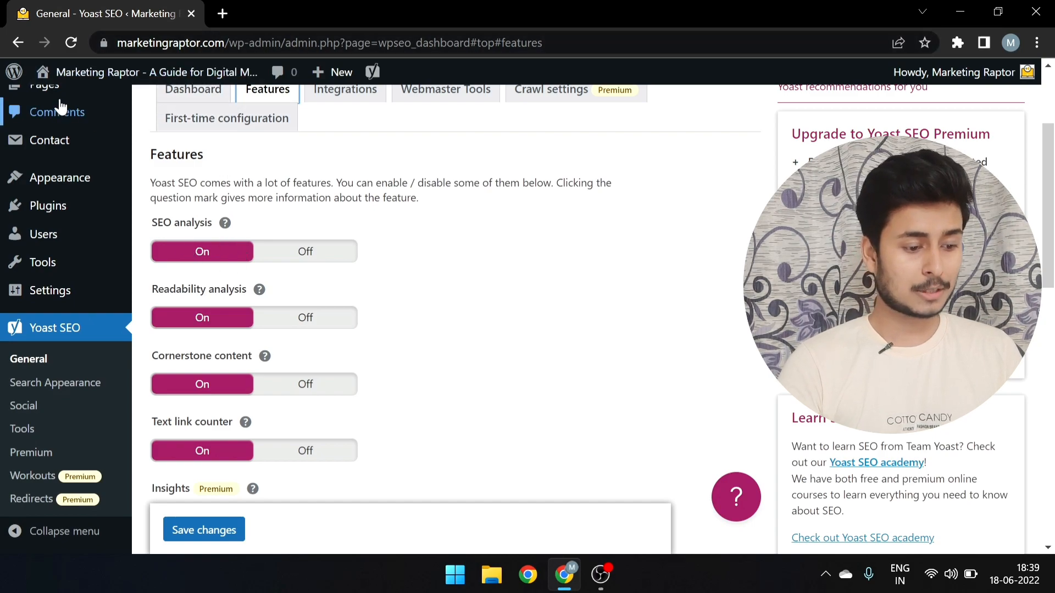
Open the posts list in a new browser tab and open "PPC Marketing: What Is It and Is It Beneficial?" for editing
mouse_move(65, 153)
scroll(65, 153, "up", 3)
right_click(63, 147)
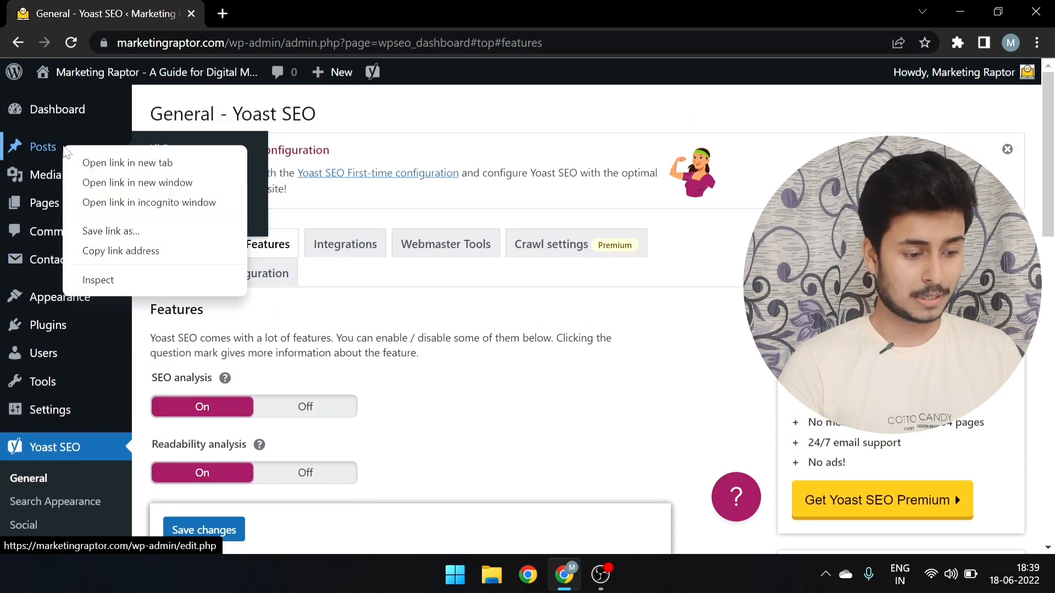
left_click(127, 163)
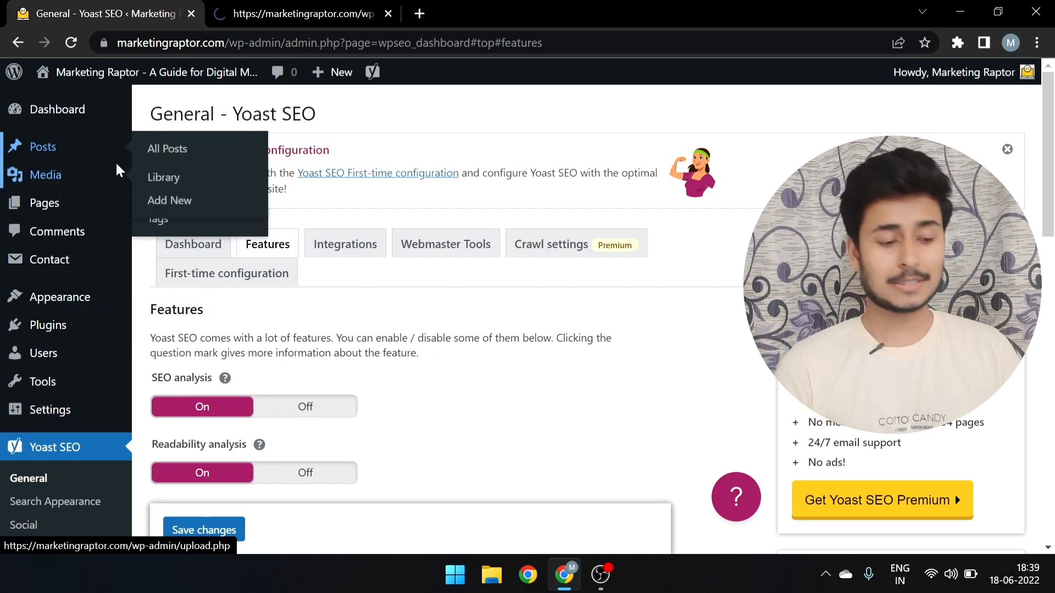
left_click(314, 7)
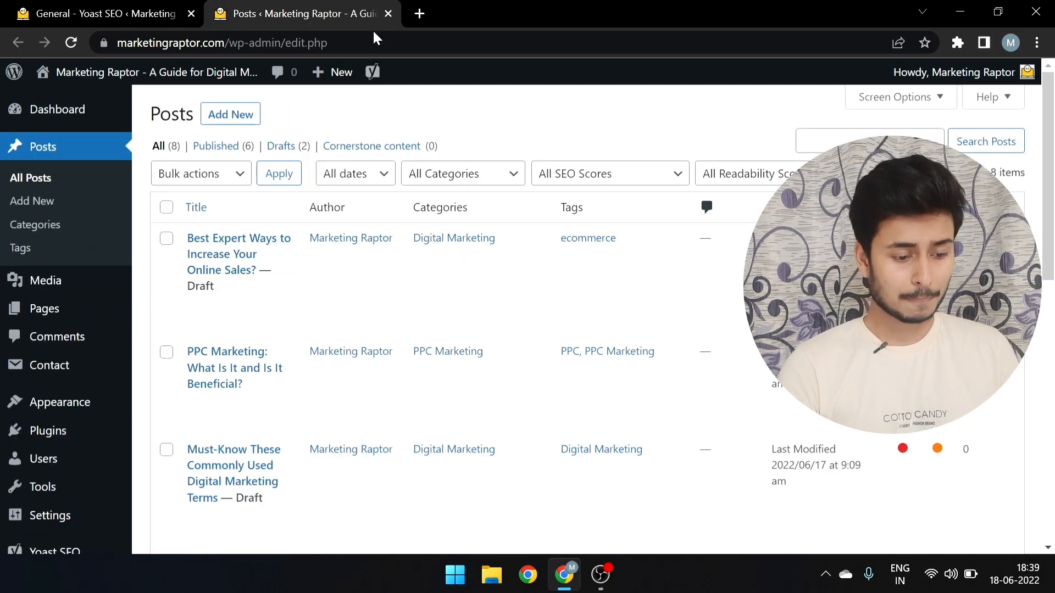
scroll(306, 401, "down", 4)
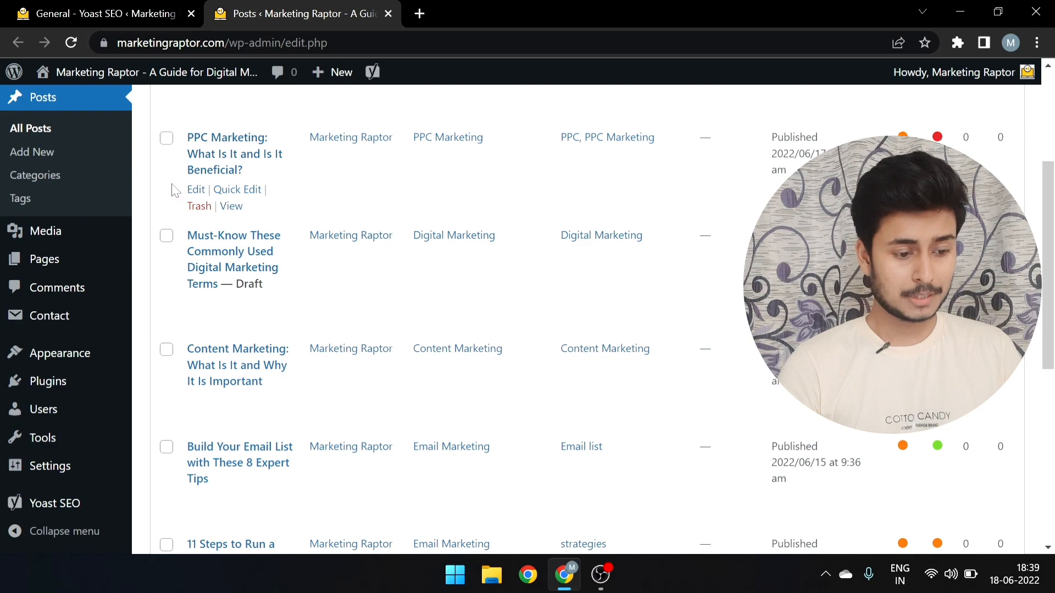
left_click(195, 191)
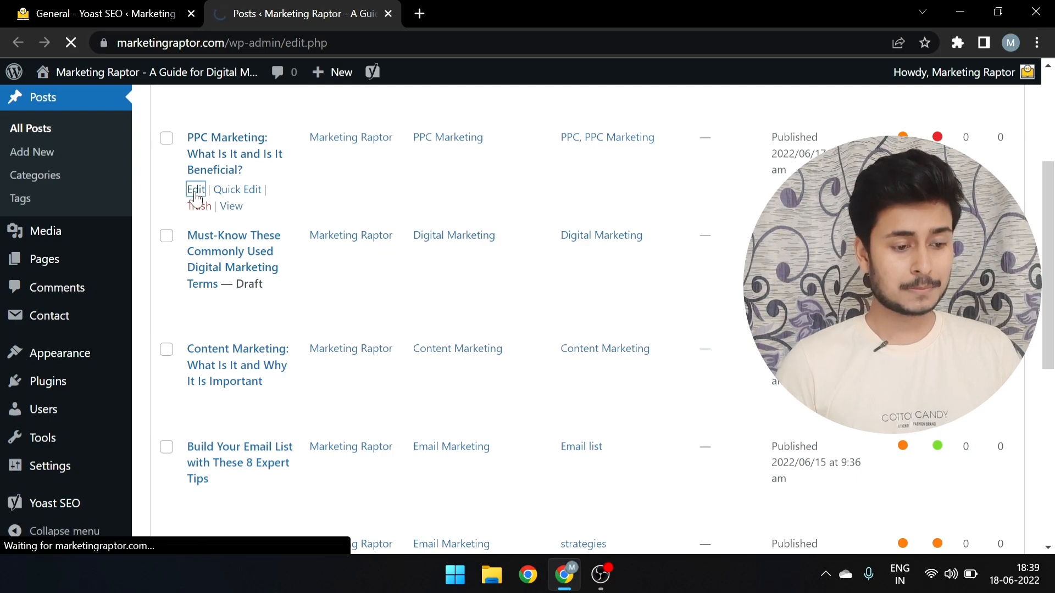
Review the Yoast SEO feature toggles, and examine the focus keyphrase, Google preview and meta description in the PPC Marketing post's Yoast SEO section
left_click(79, 6)
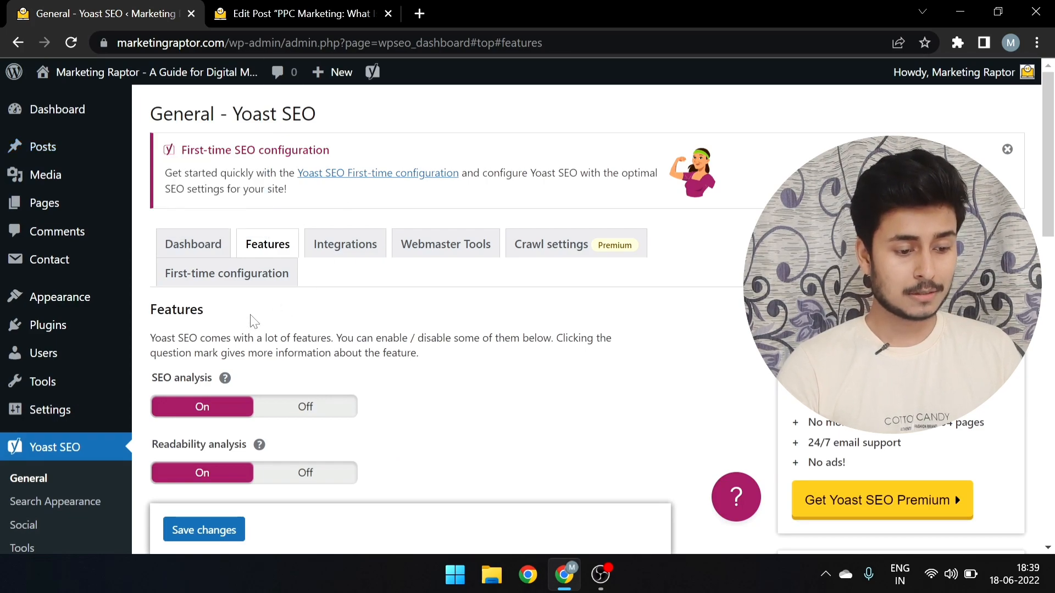
scroll(274, 272, "down", 2)
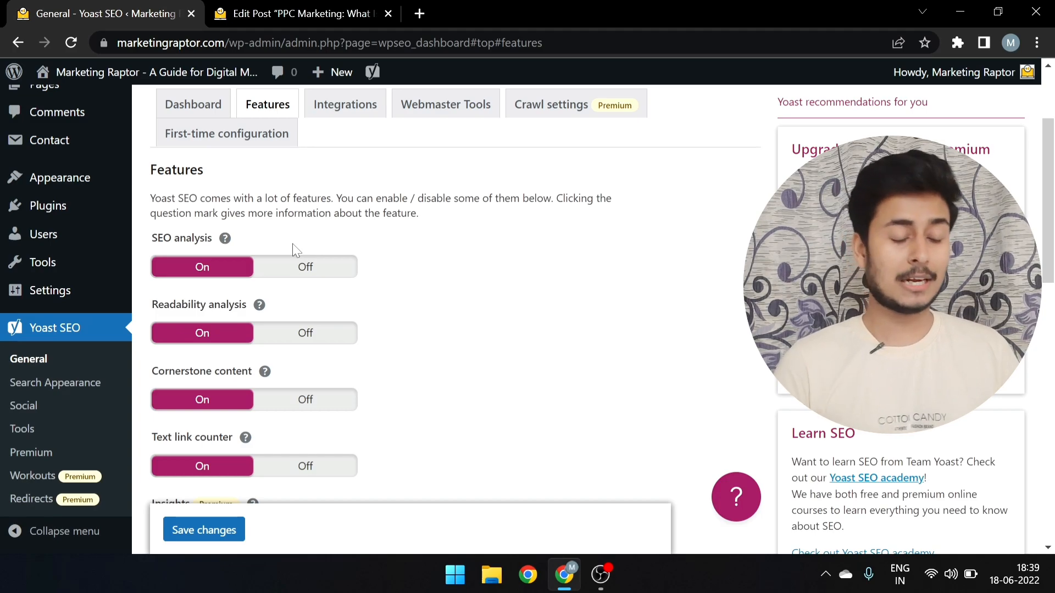
left_click(246, 6)
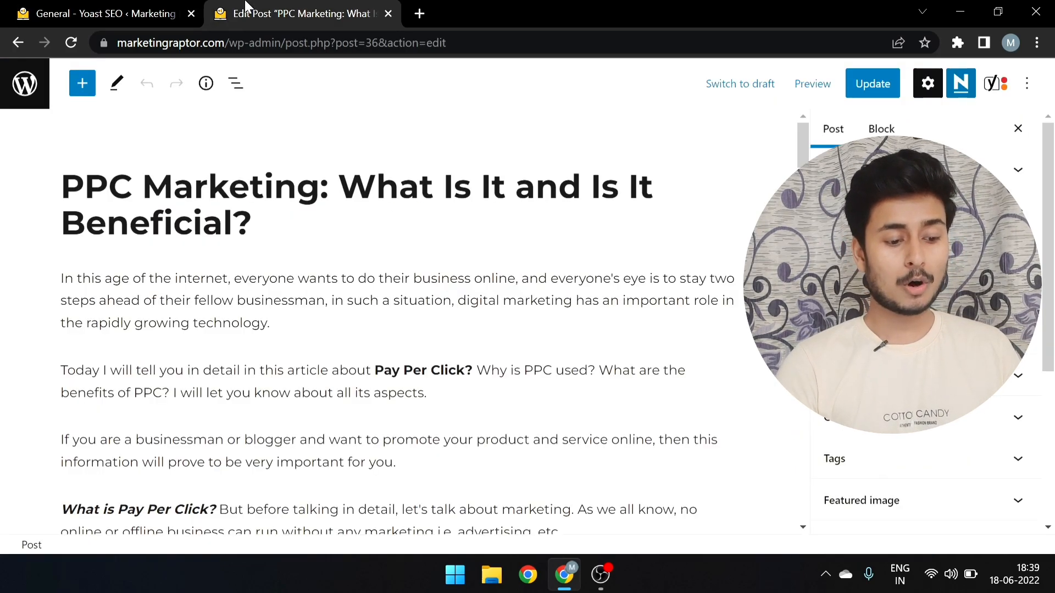
scroll(385, 329, "down", 20)
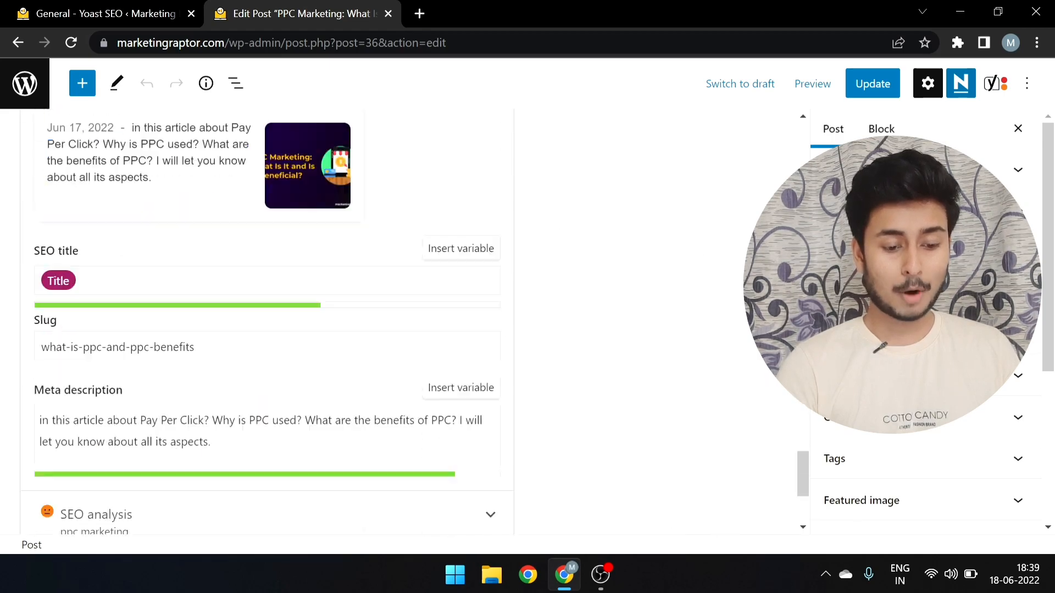
scroll(471, 275, "up", 10)
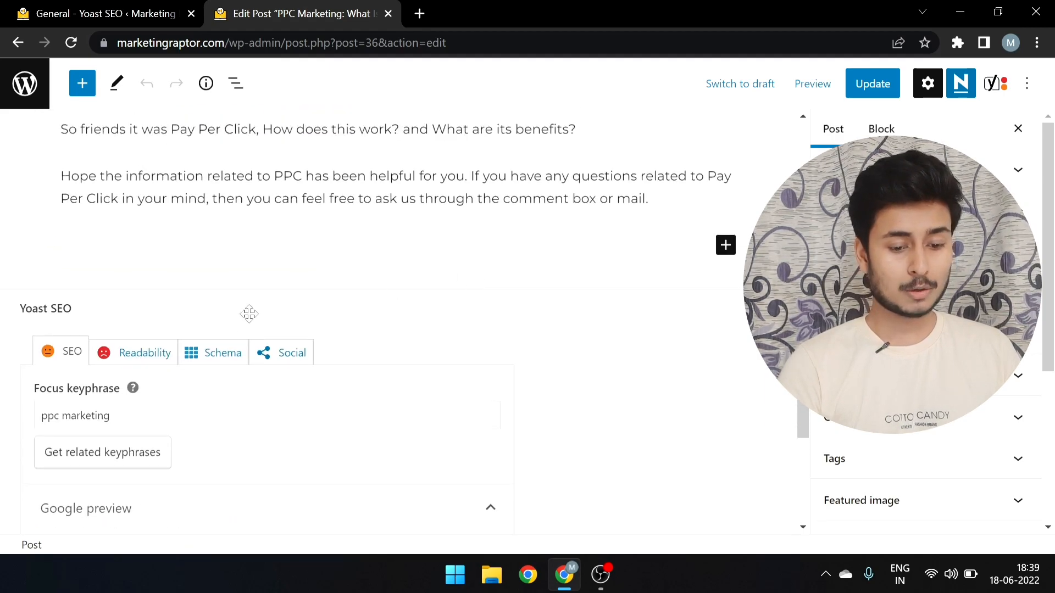
scroll(250, 316, "up", 4)
left_click(438, 519)
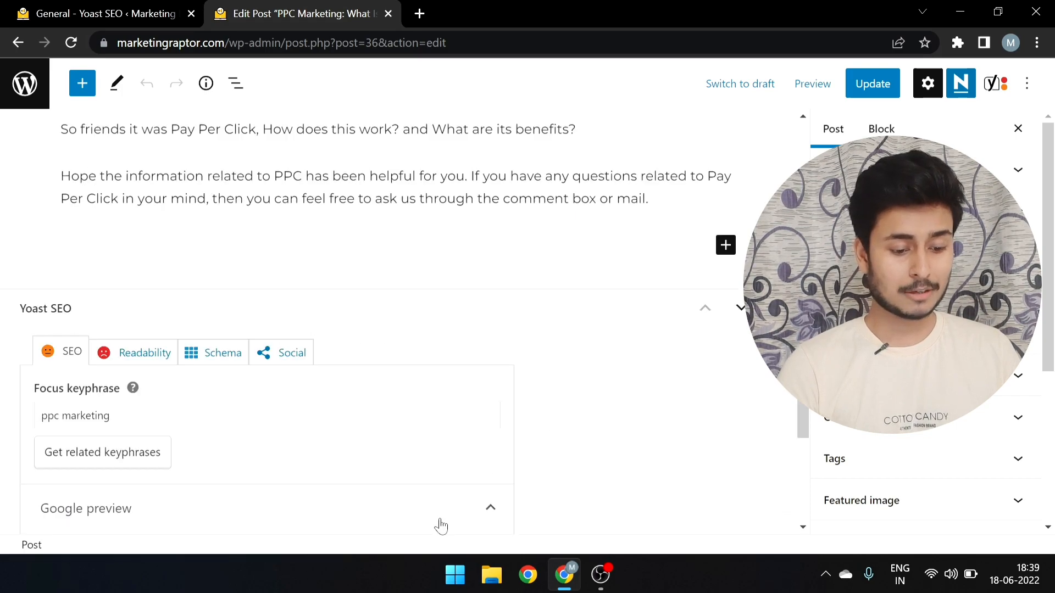
scroll(440, 525, "up", 4)
scroll(440, 526, "down", 2)
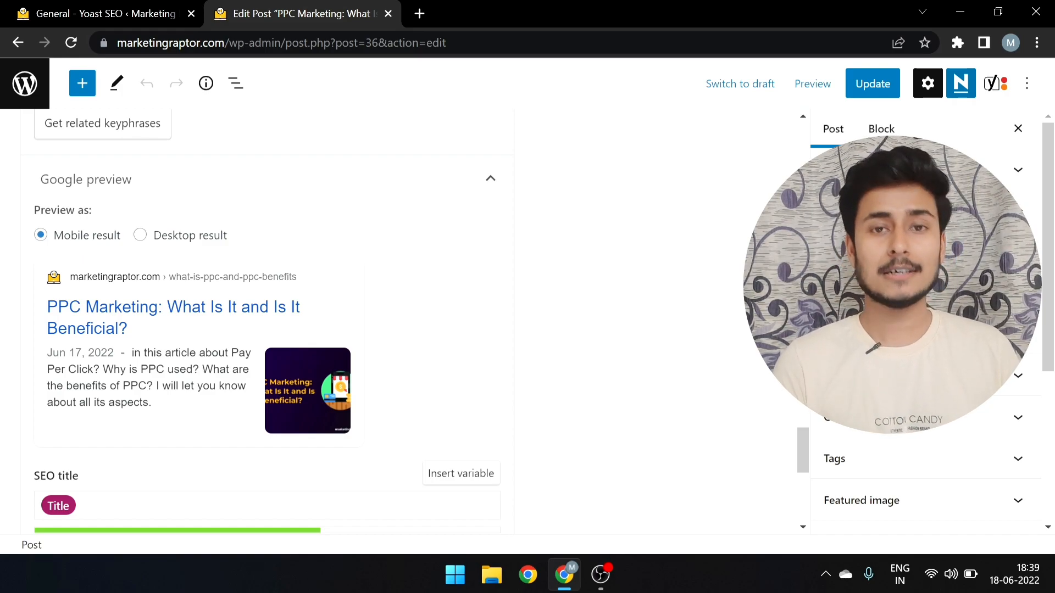
scroll(442, 525, "up", 2)
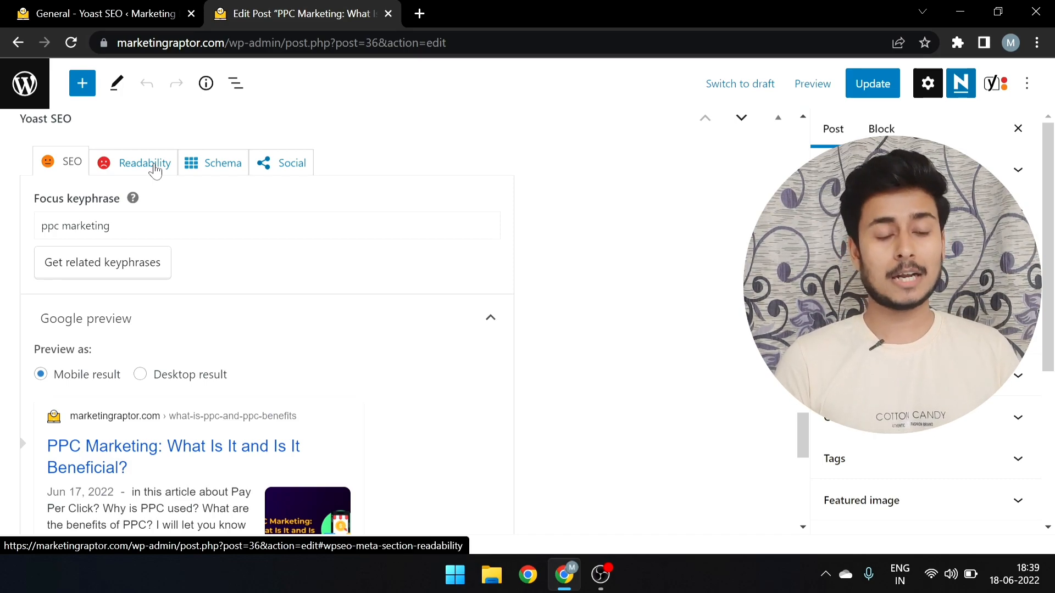
Compare the SEO analysis and Readability analysis feature toggles with the corresponding parts of the post's Yoast SEO section
scroll(94, 259, "up", 3)
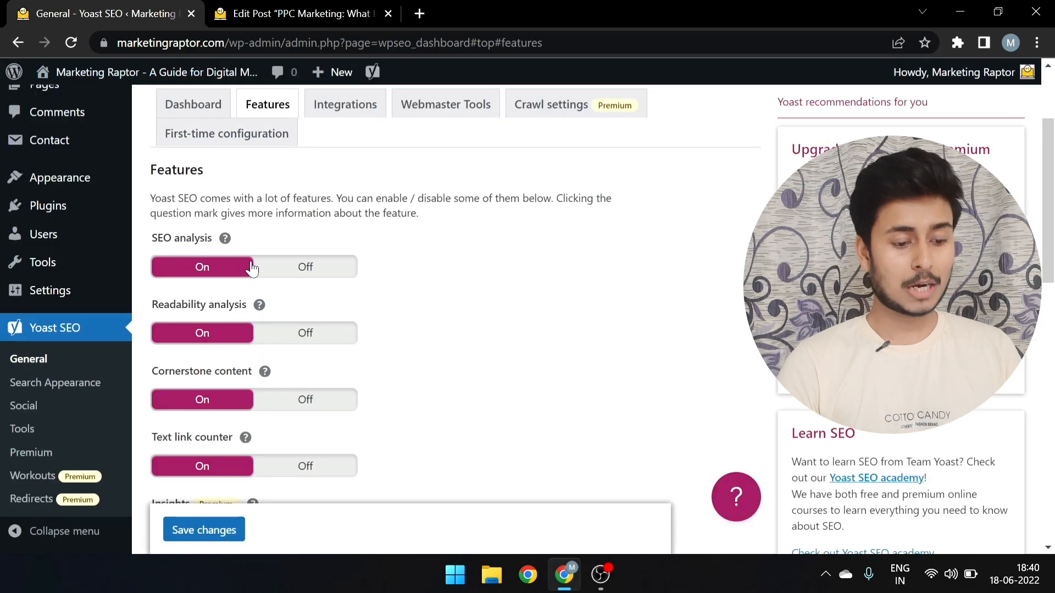
left_click(346, 7)
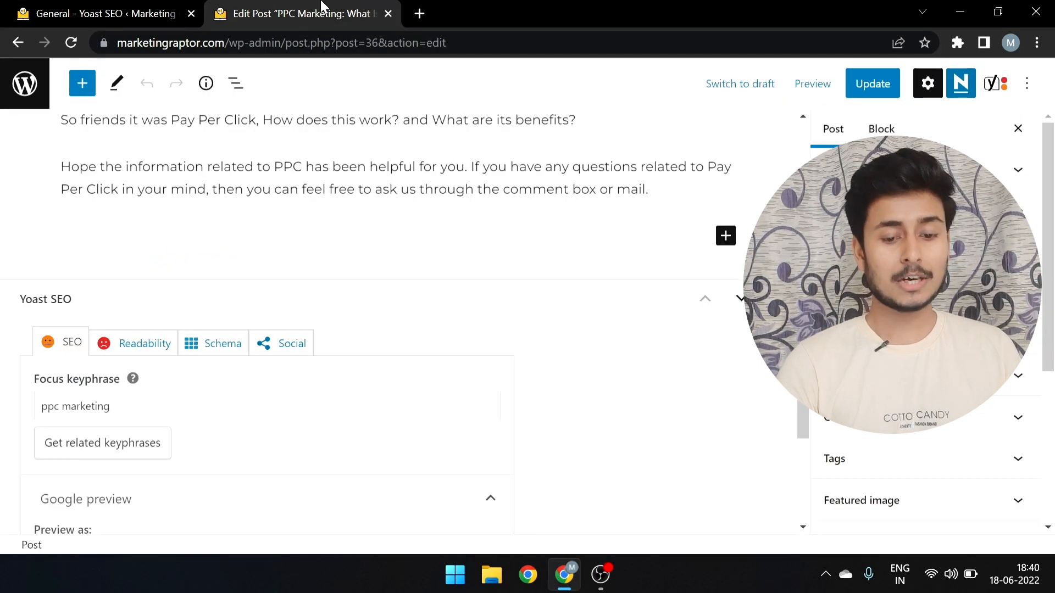
left_click(100, 7)
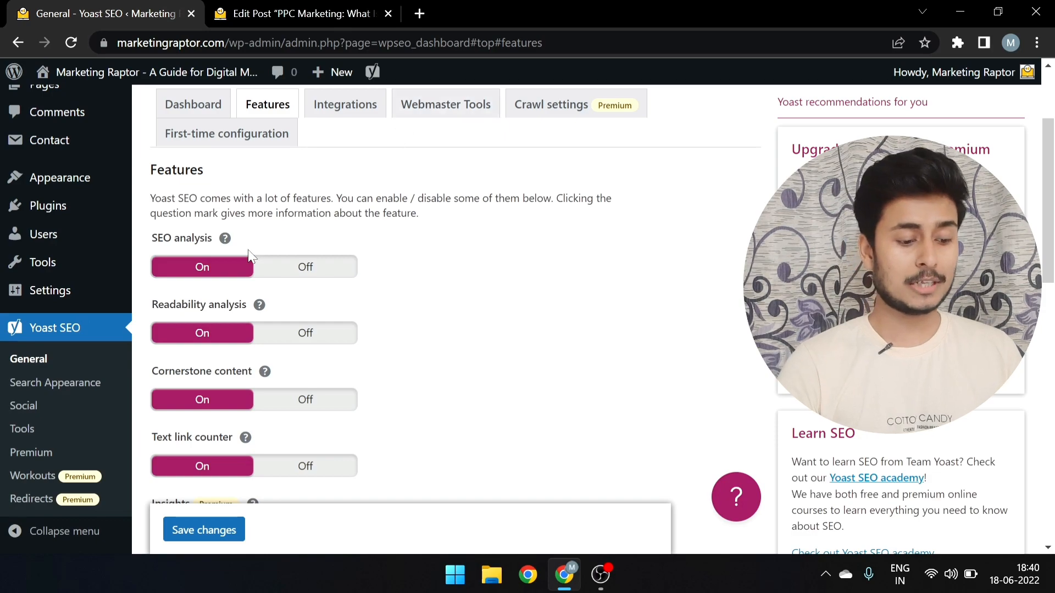
left_click(281, 13)
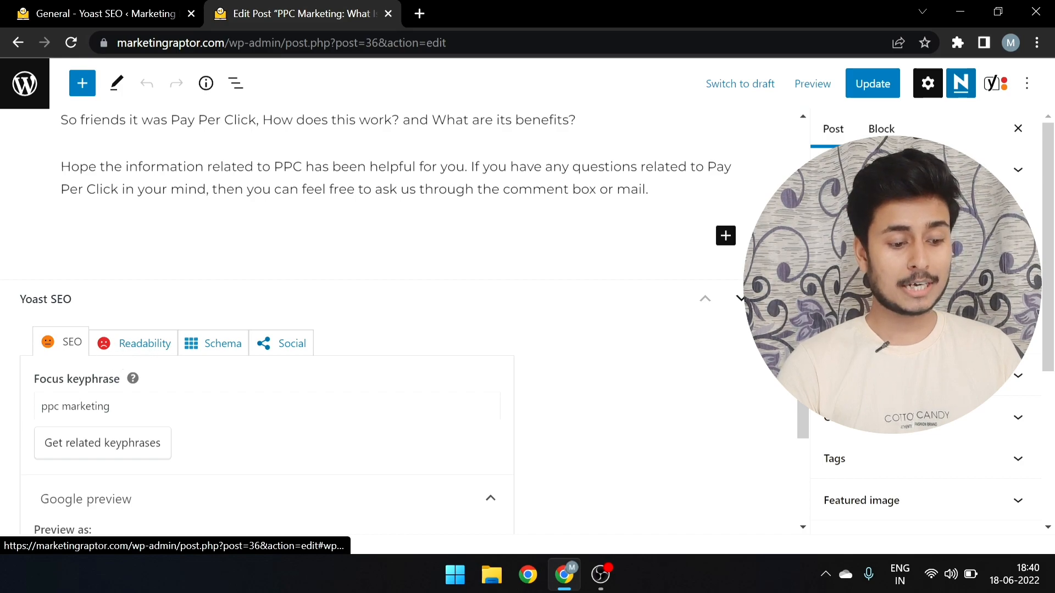
Return to Yoast SEO's Features settings and review the remaining toggles, from Text link counter through Enhanced Slack sharing
left_click(108, 7)
scroll(430, 275, "down", 2)
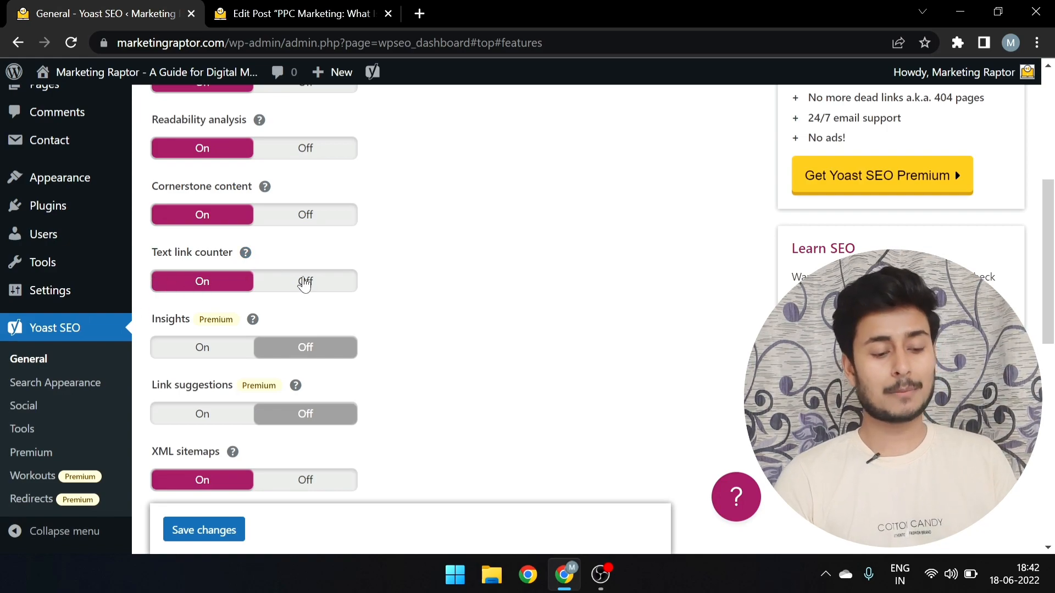
scroll(252, 281, "down", 3)
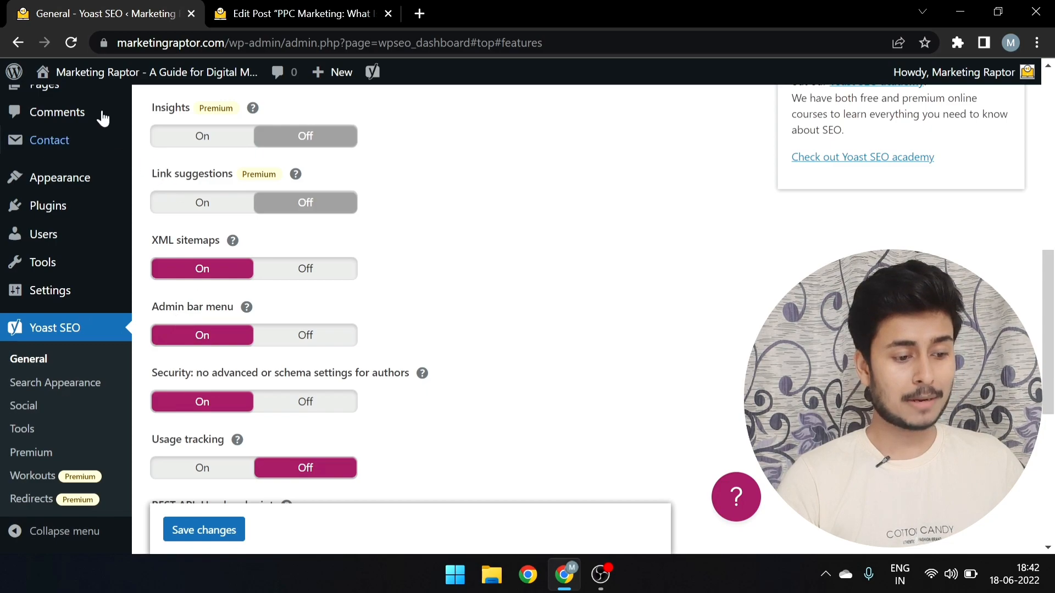
mouse_move(373, 73)
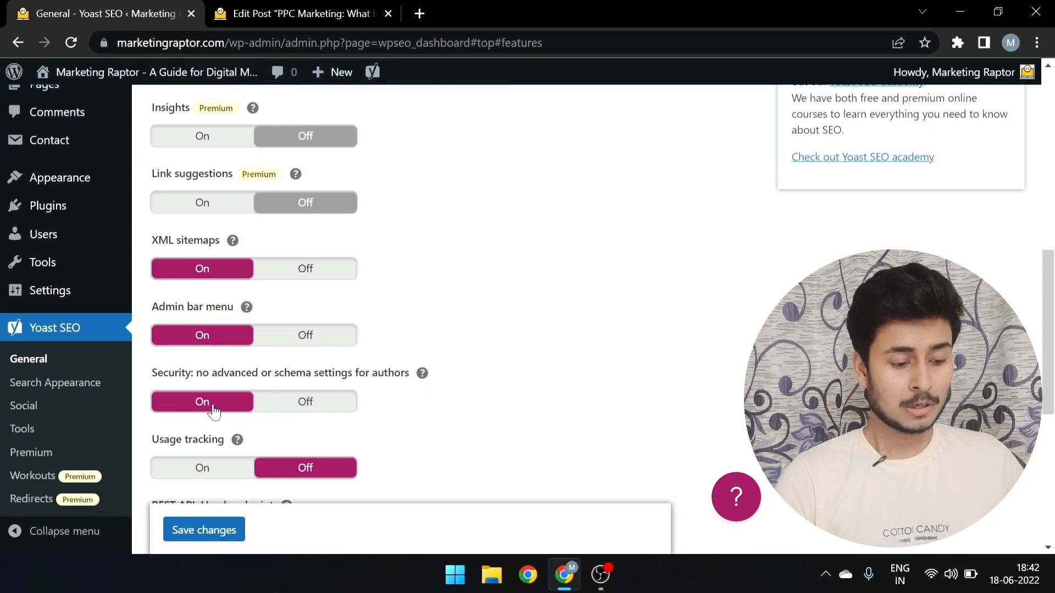
scroll(207, 404, "down", 2)
scroll(199, 318, "down", 3)
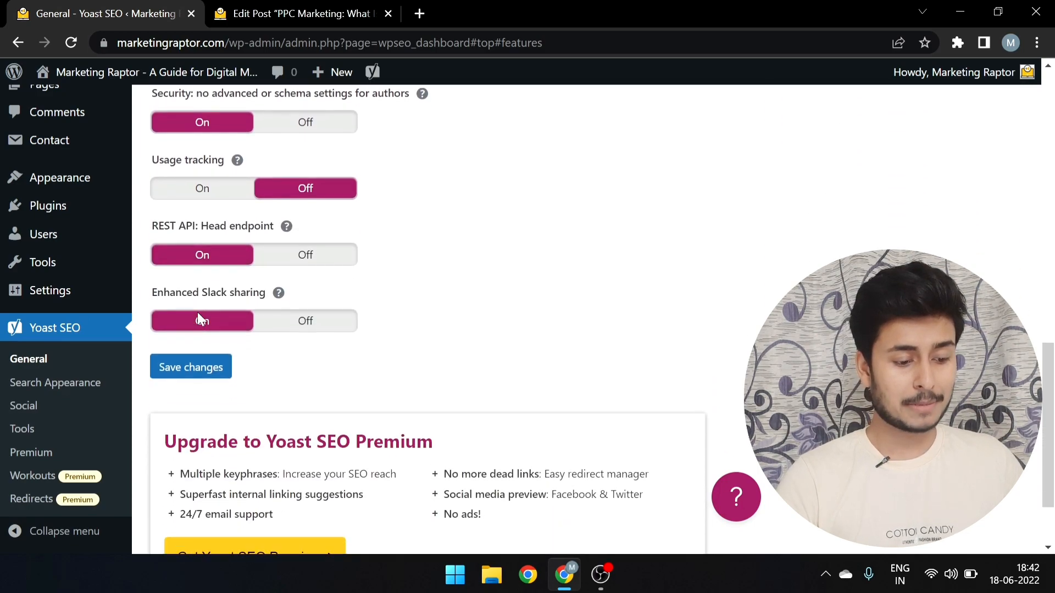
left_click(199, 318)
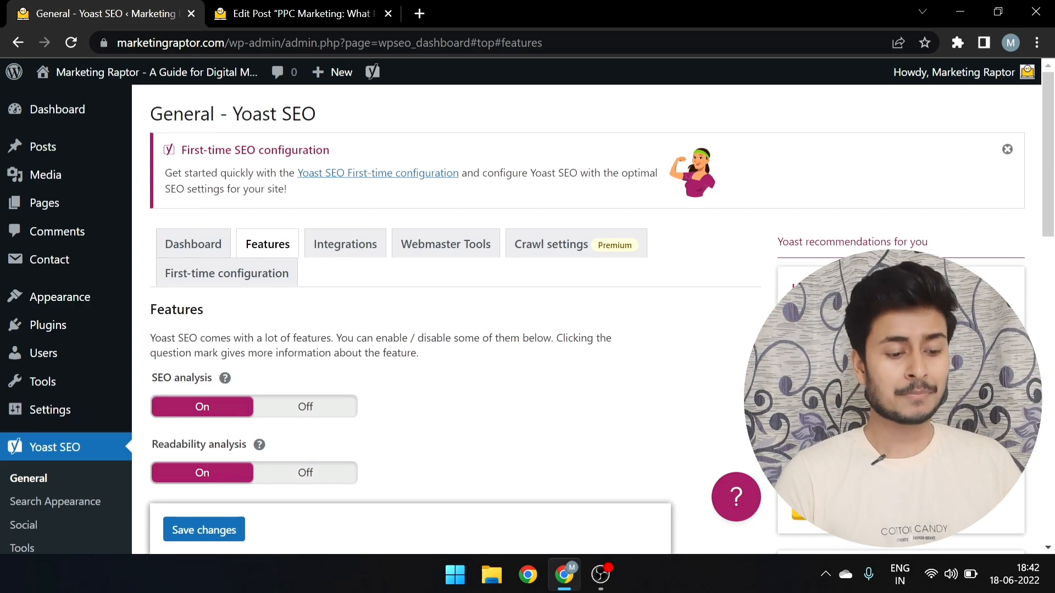
Open Yoast SEO's Integrations settings and review the Semrush, Wincher, Ryte, Zapier and Algolia toggles
left_click(343, 243)
scroll(328, 241, "down", 3)
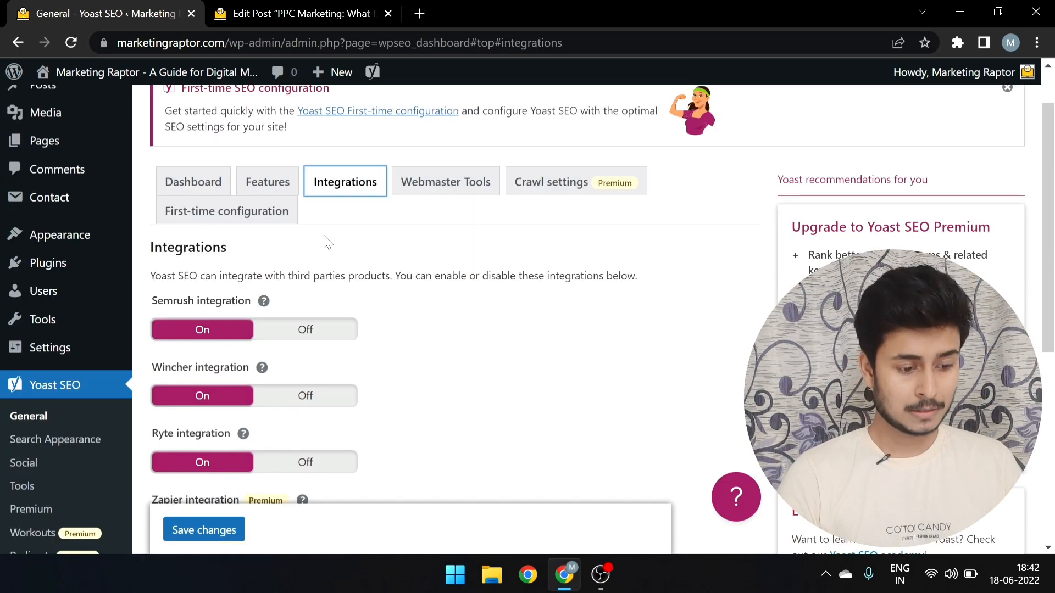
scroll(328, 241, "up", 1)
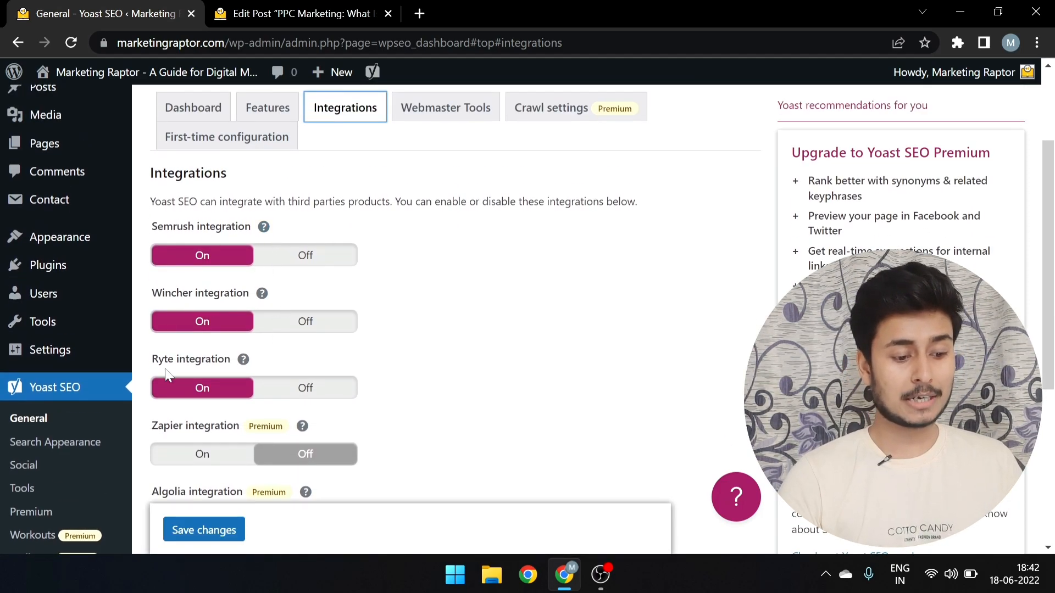
scroll(181, 385, "down", 2)
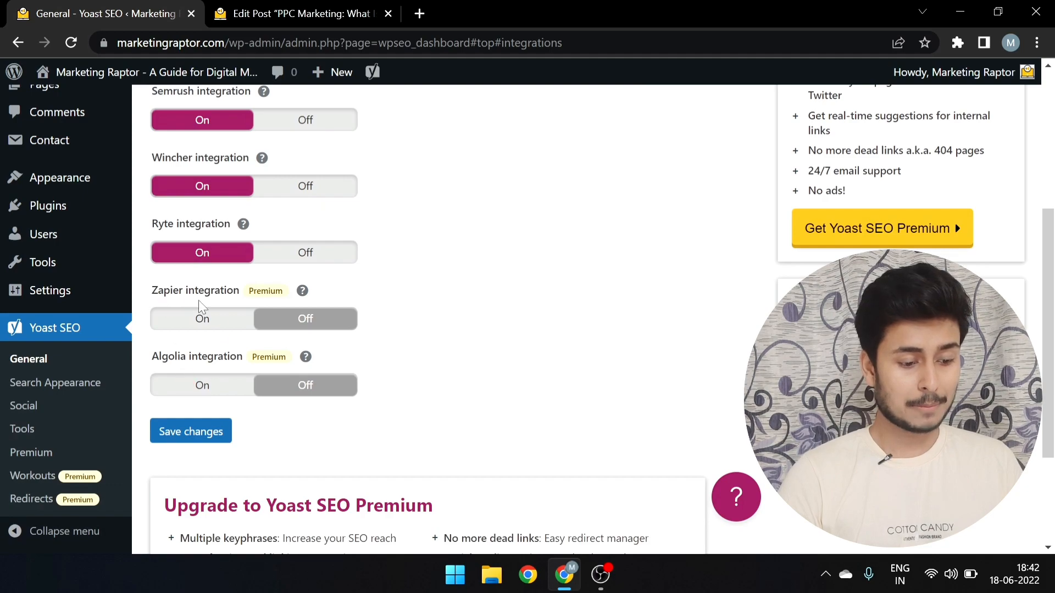
scroll(400, 232, "up", 5)
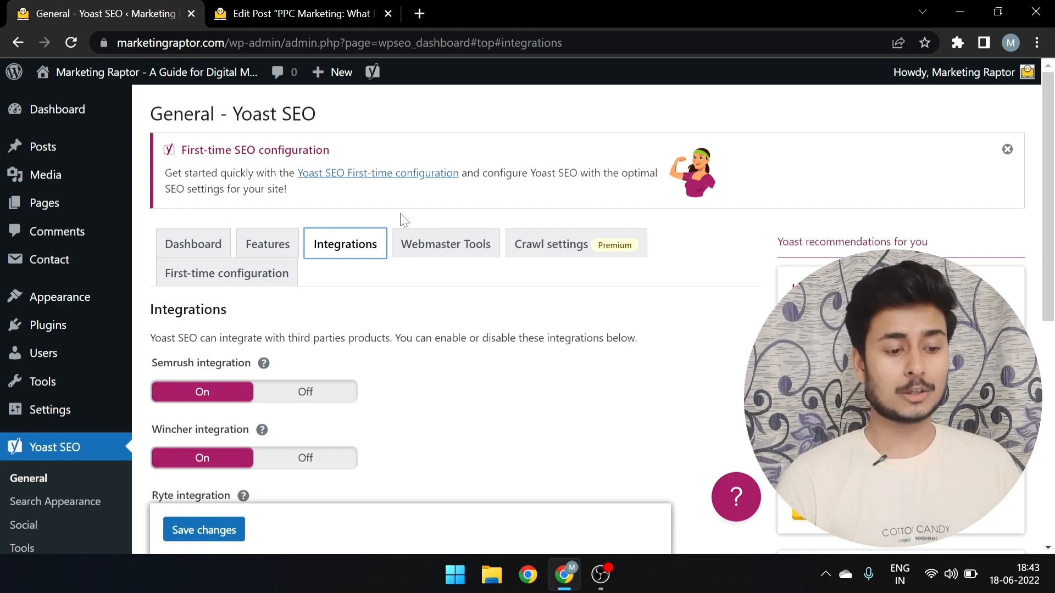
Request related keyphrases in the PPC Marketing post to view the Semrush login, close it, and return to the Yoast SEO settings
left_click_drag(236, 13, 279, 8)
scroll(276, 320, "up", 3)
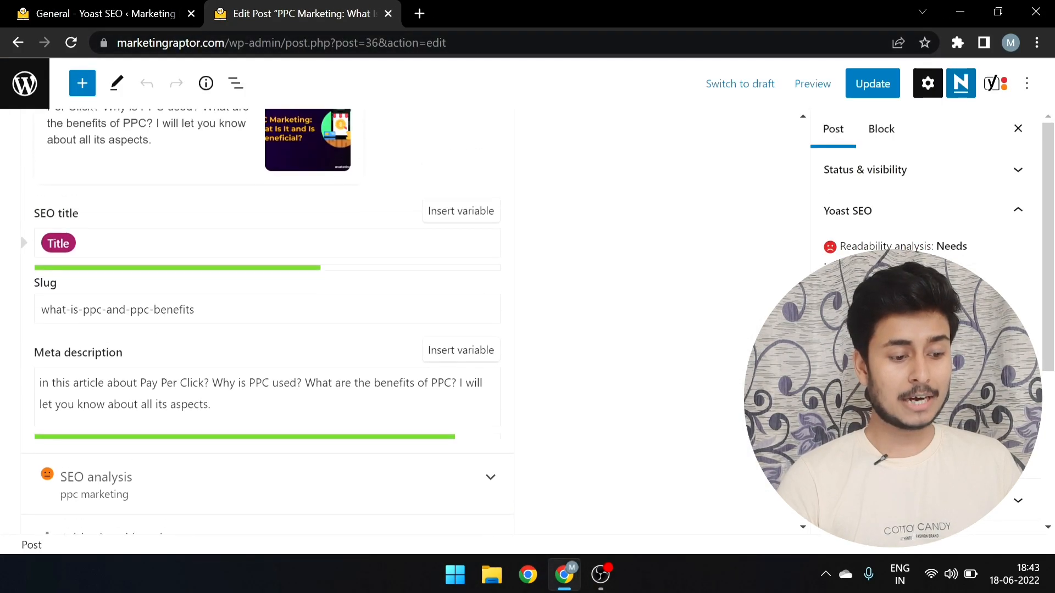
scroll(214, 236, "up", 6)
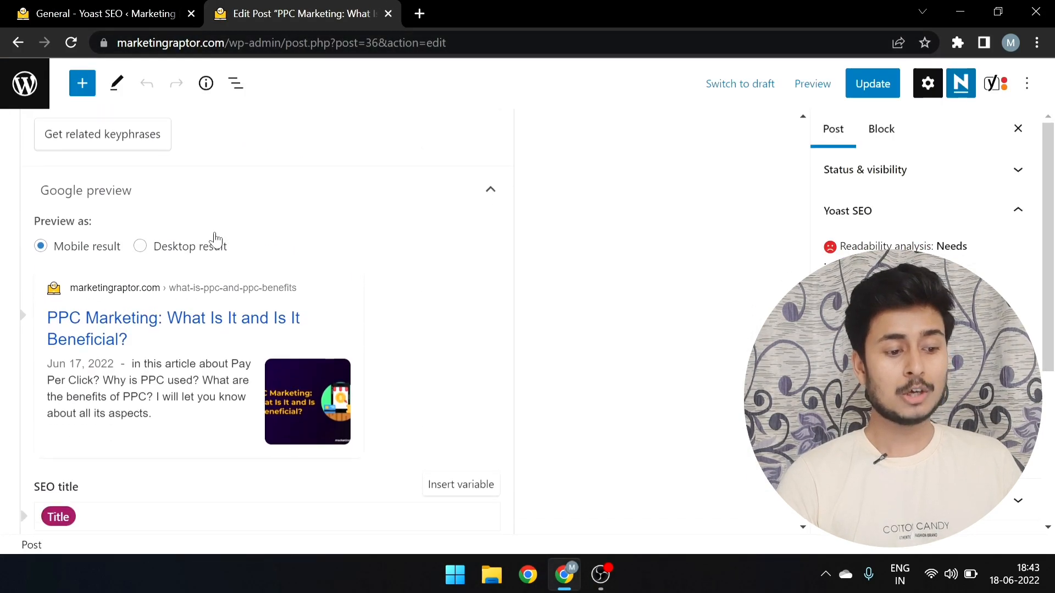
left_click(111, 253)
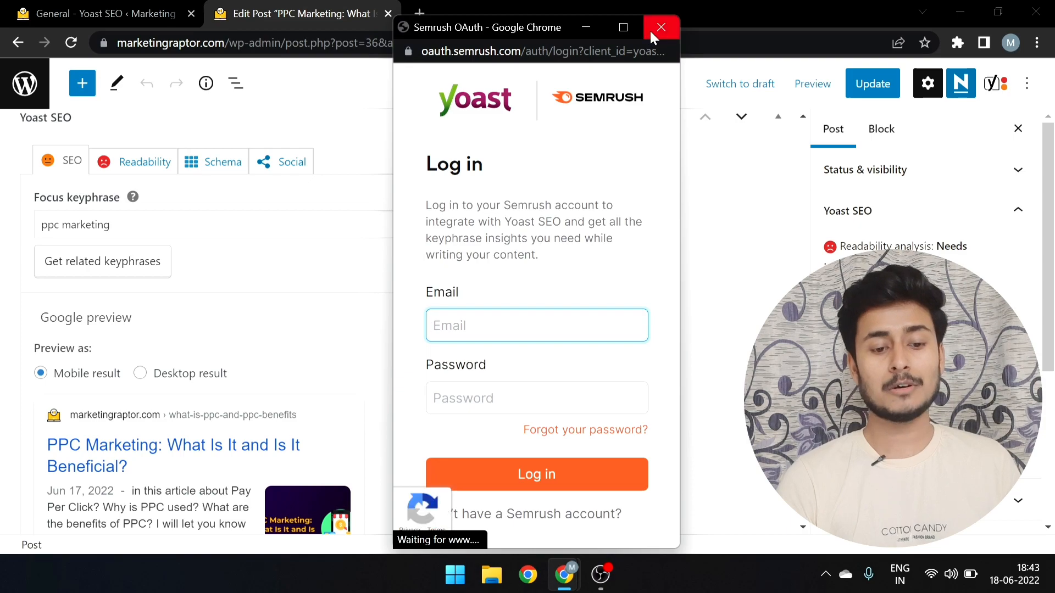
left_click(660, 27)
left_click(109, 7)
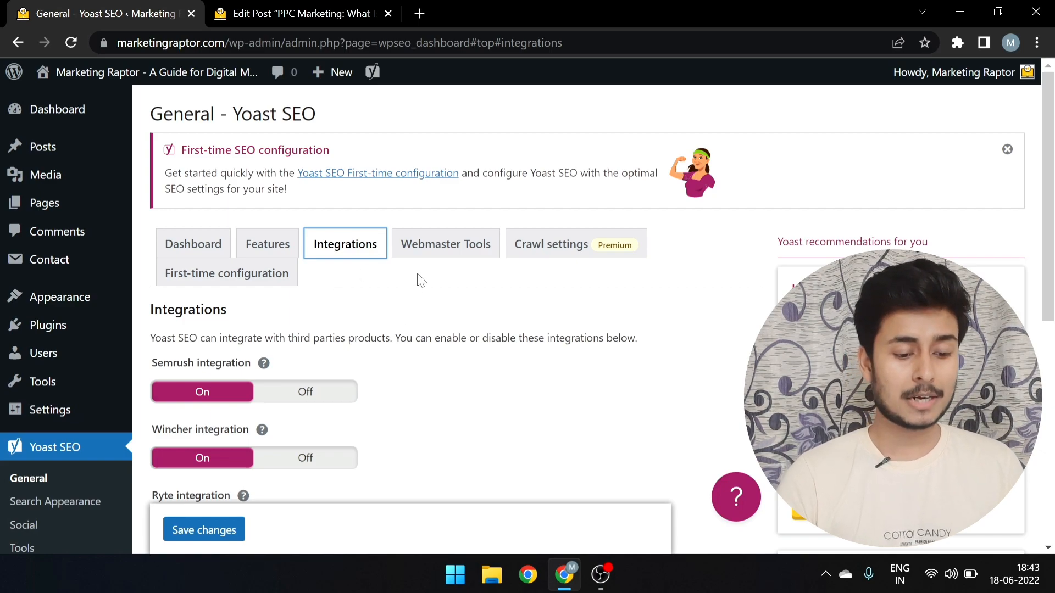
Open the Webmaster Tools settings and review the Baidu, Bing, Google and Yandex verification code fields
left_click(432, 245)
scroll(433, 250, "down", 3)
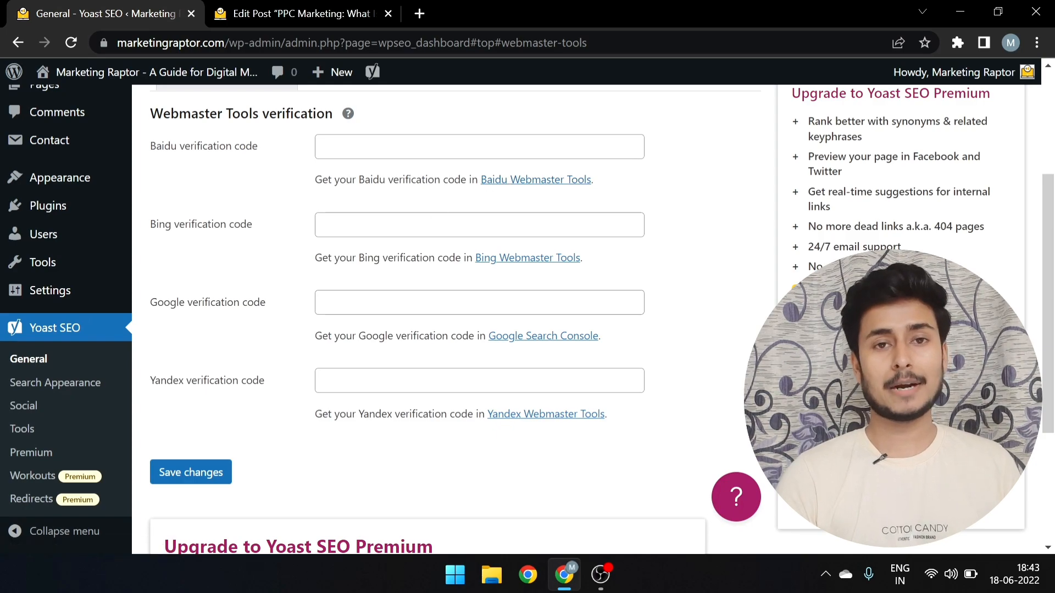
scroll(449, 247, "up", 4)
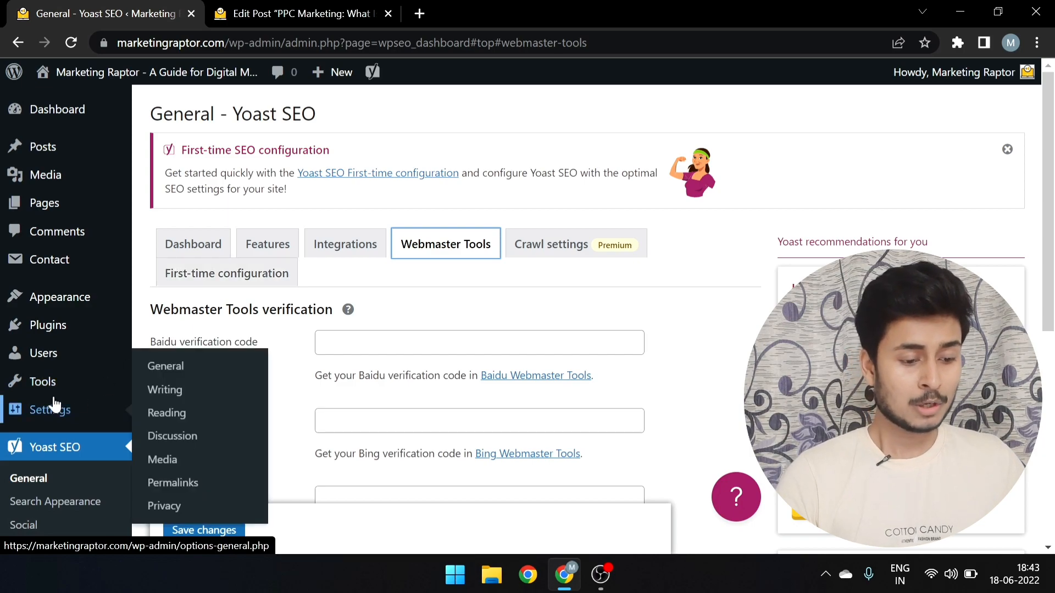
Open Yoast SEO's Search Appearance settings and review the Title Separator symbols
scroll(53, 403, "down", 2)
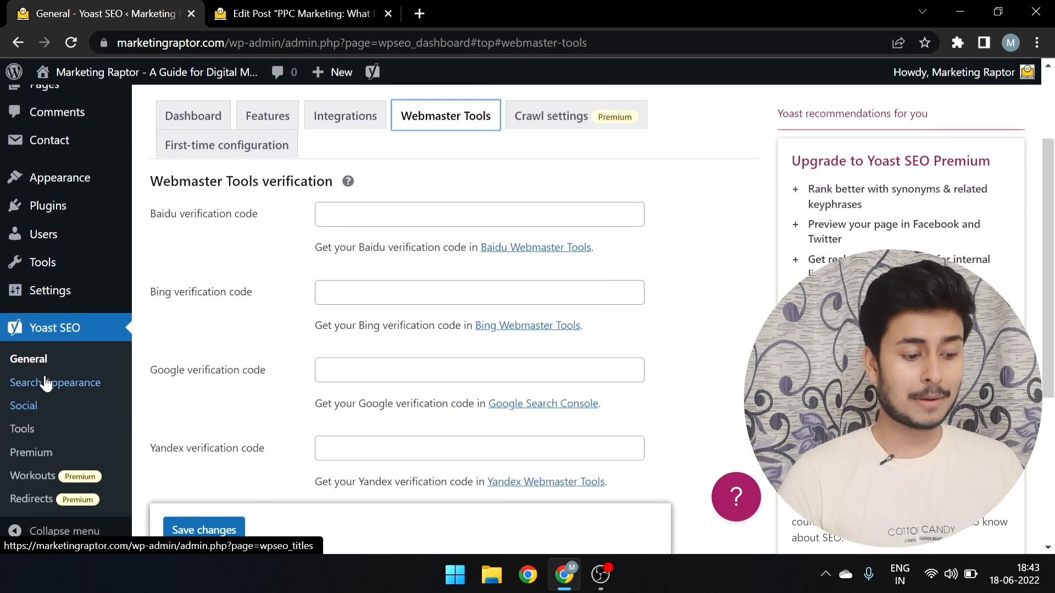
left_click(44, 392)
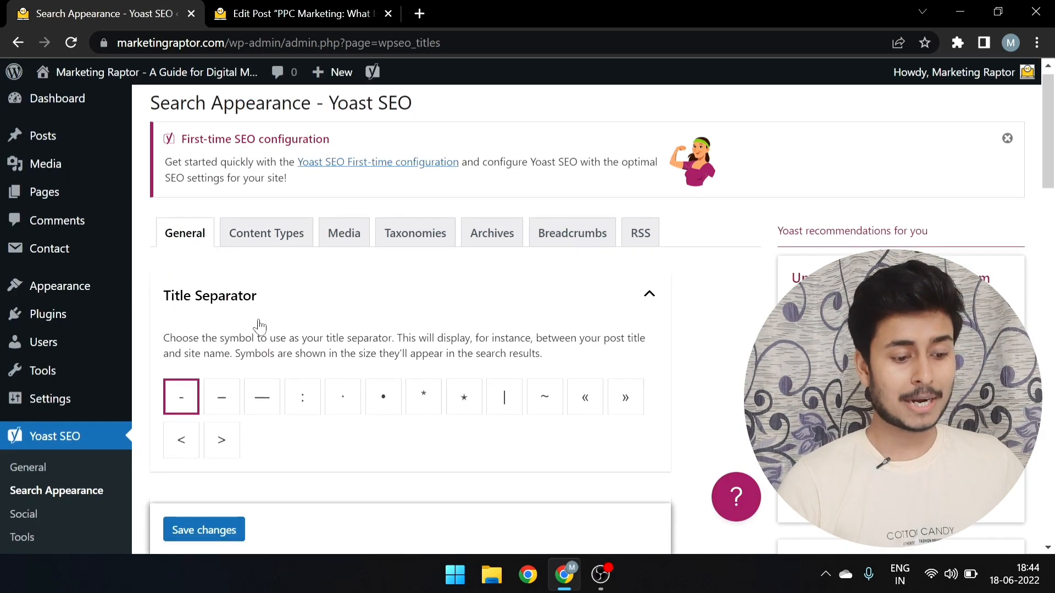
scroll(259, 324, "down", 1)
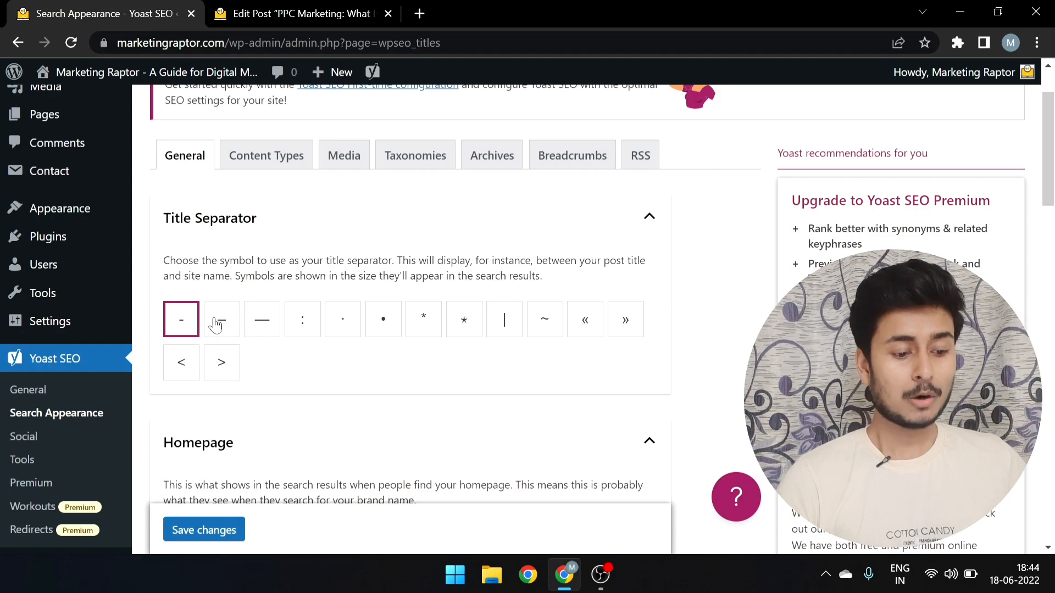
Load marketingraptor.com in a new browser tab to check the site's page title, and return to the Search Appearance settings
left_click(418, 13)
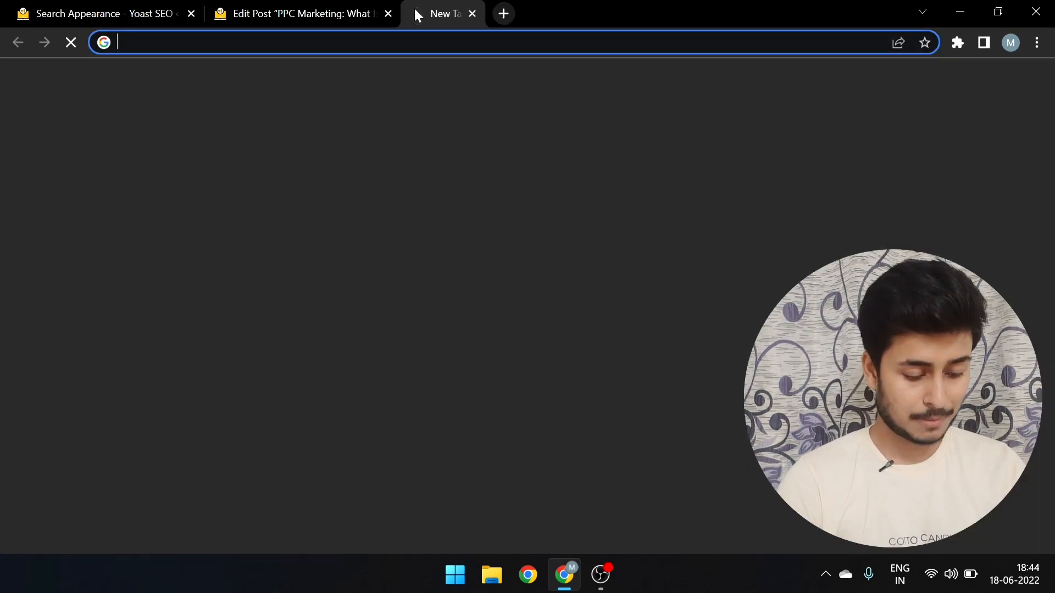
type("marketingraptor.com")
key("Return")
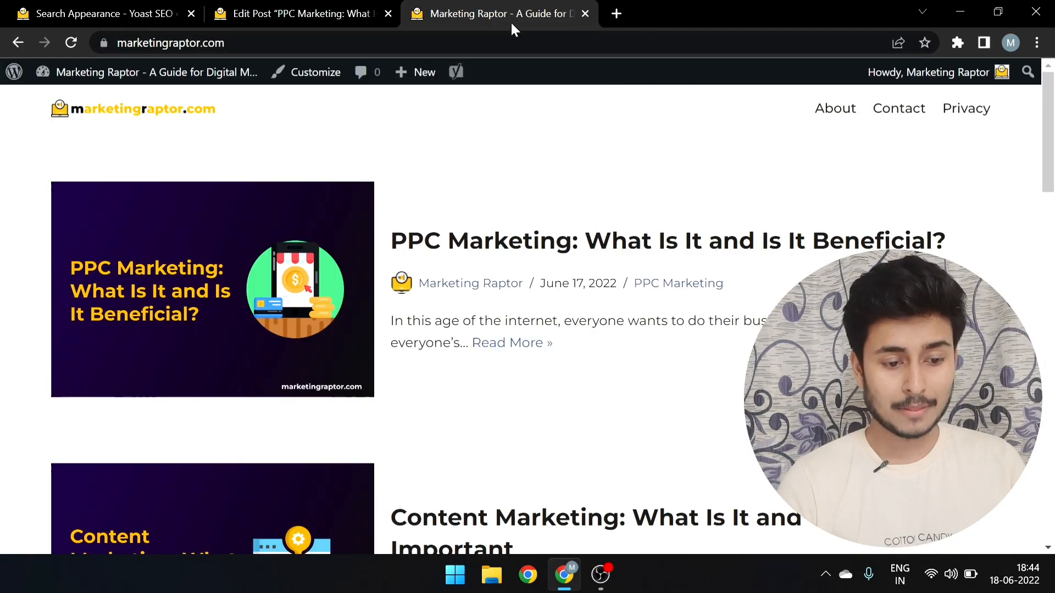
left_click(294, 8)
left_click(57, 8)
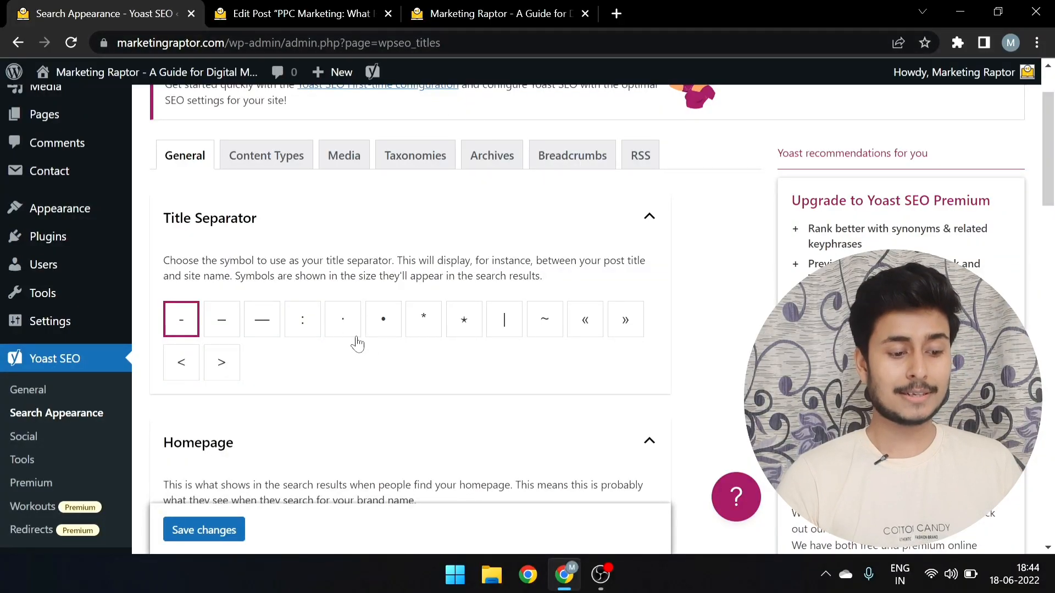
Review the SEO title and meta description fields in the Homepage section of Search Appearance
scroll(364, 301, "down", 5)
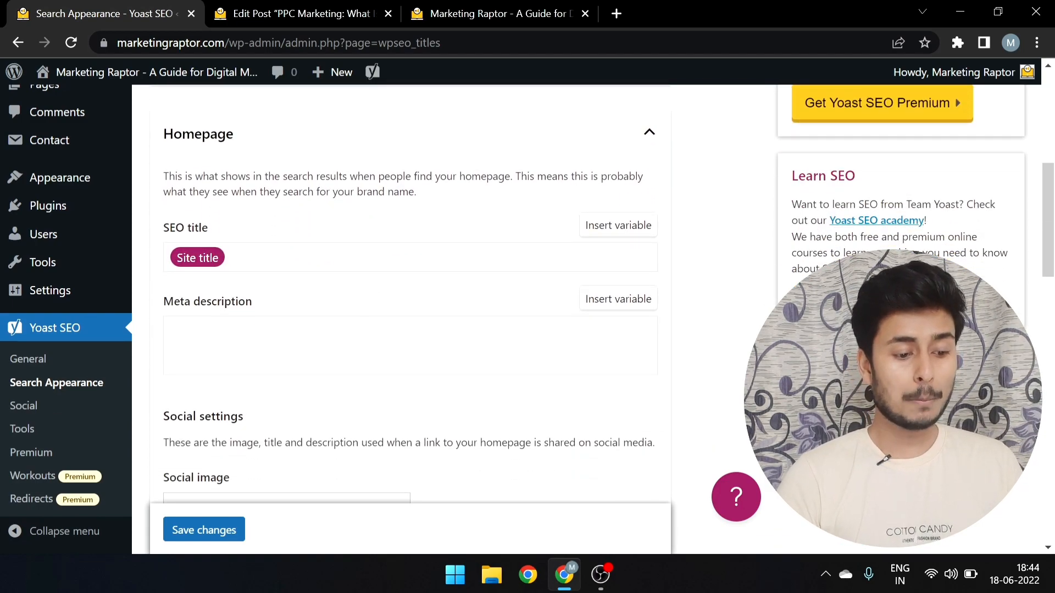
scroll(210, 271, "up", 1)
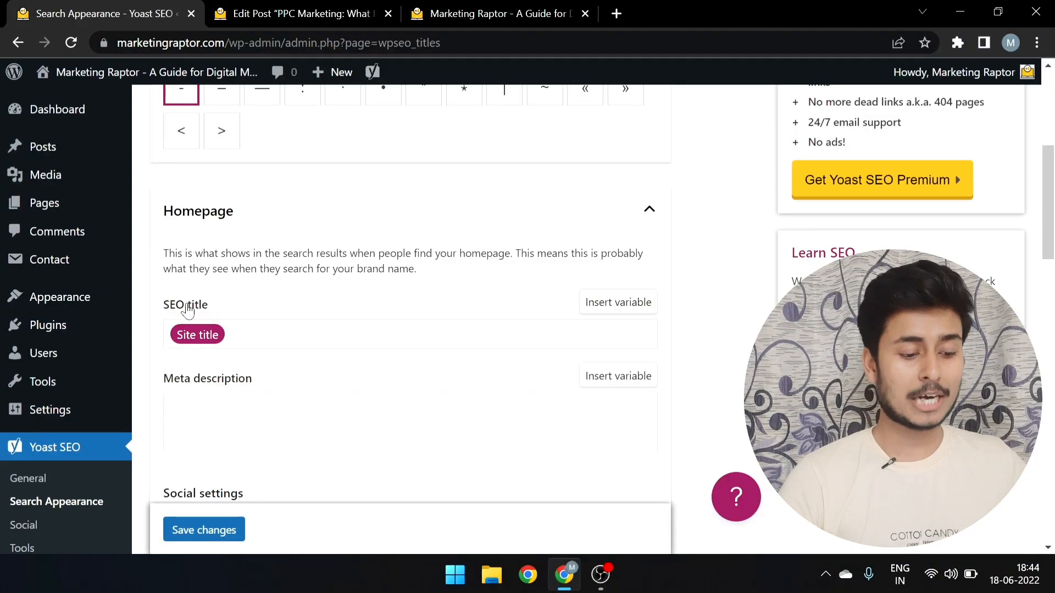
scroll(187, 308, "up", 1)
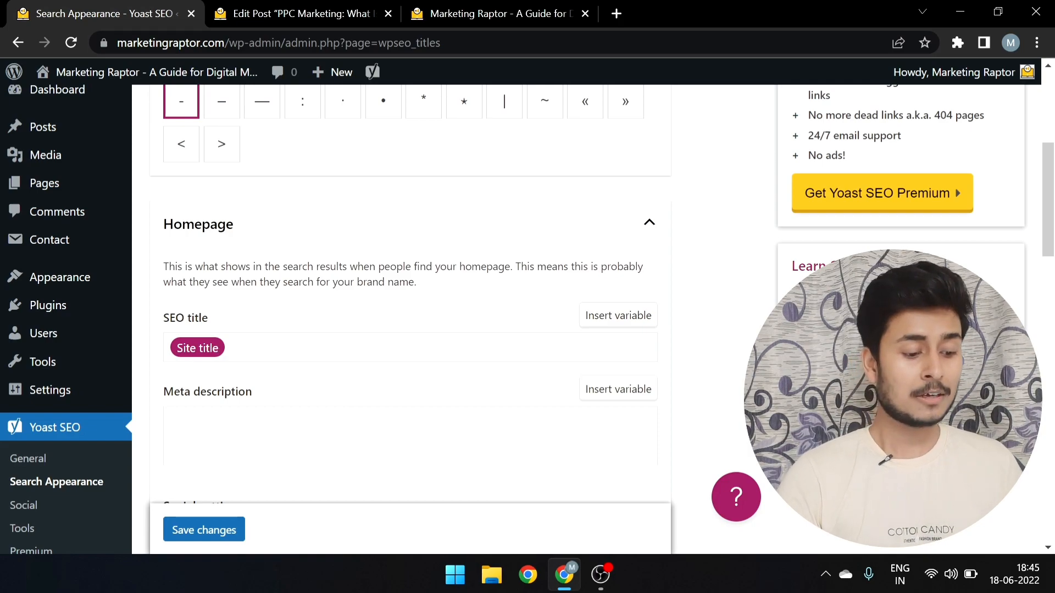
mouse_move(22, 390)
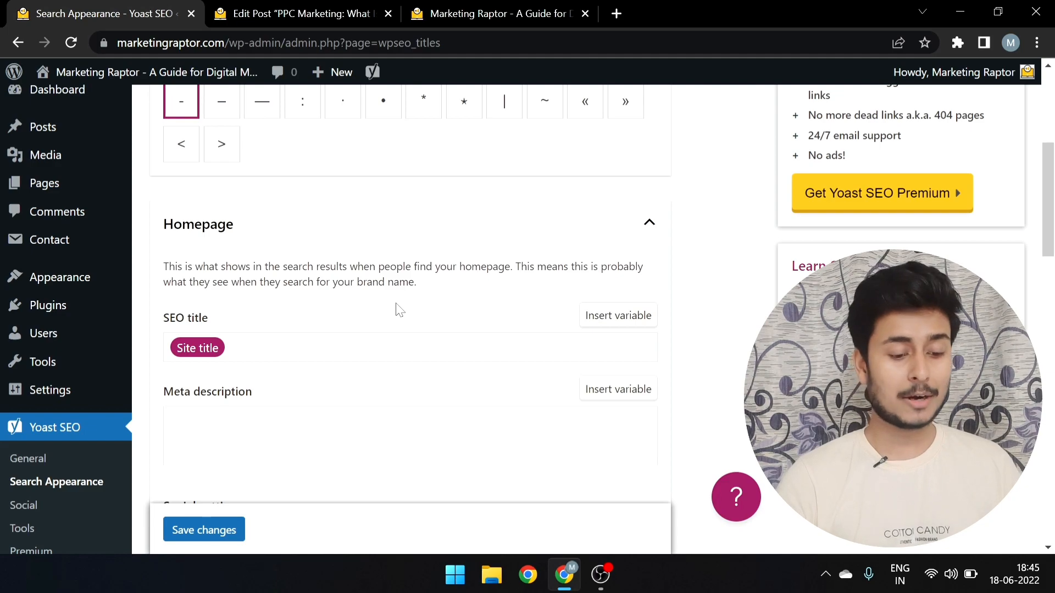
View the variables that can be inserted in the homepage SEO title, and remove the added % sign
left_click(616, 317)
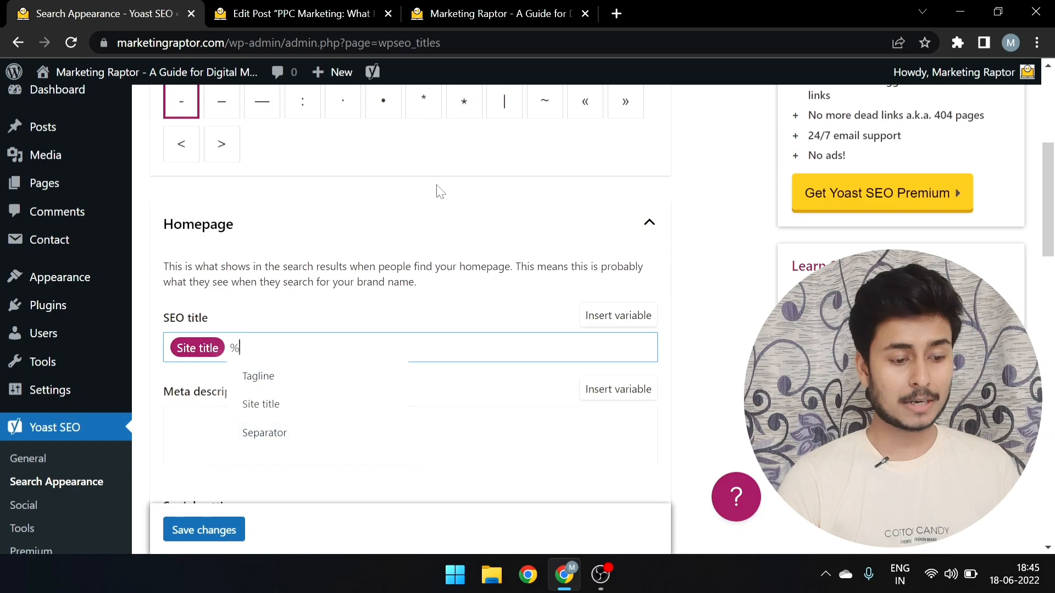
scroll(437, 193, "up", 1)
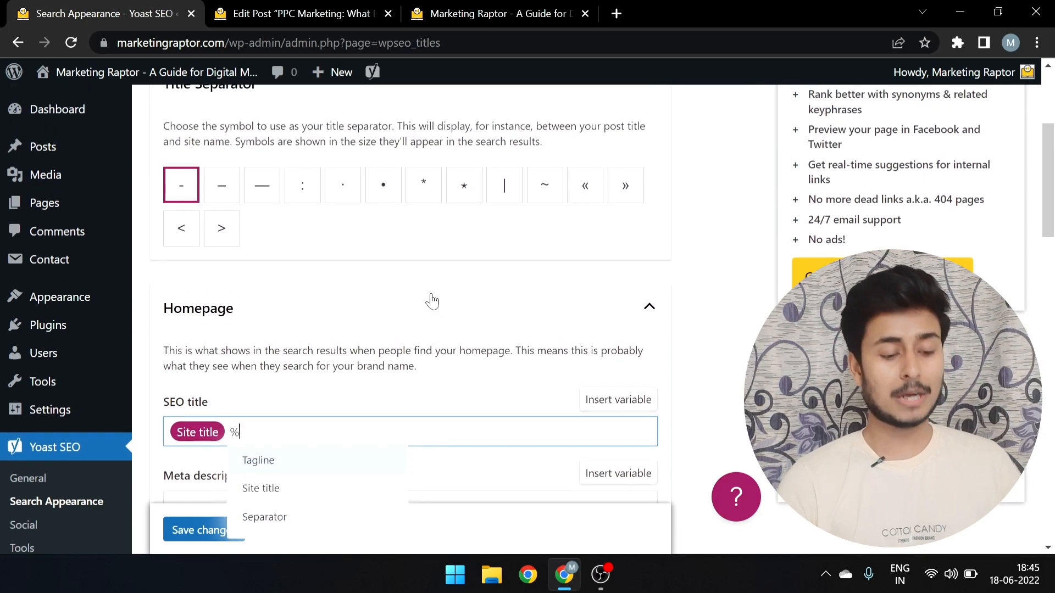
left_click(476, 341)
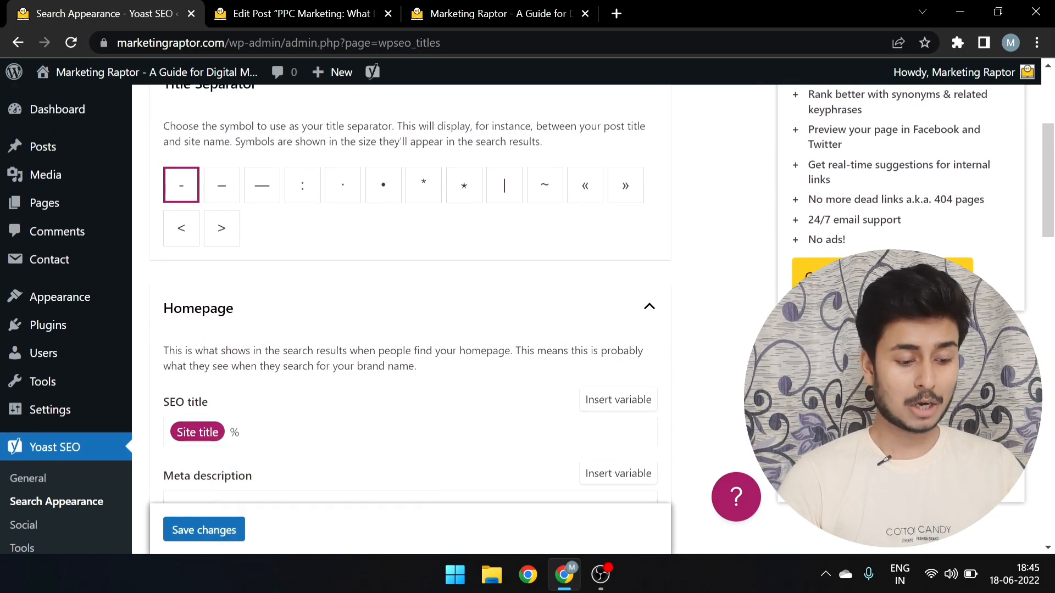
left_click(297, 434)
key("BackSpace")
left_click(294, 481)
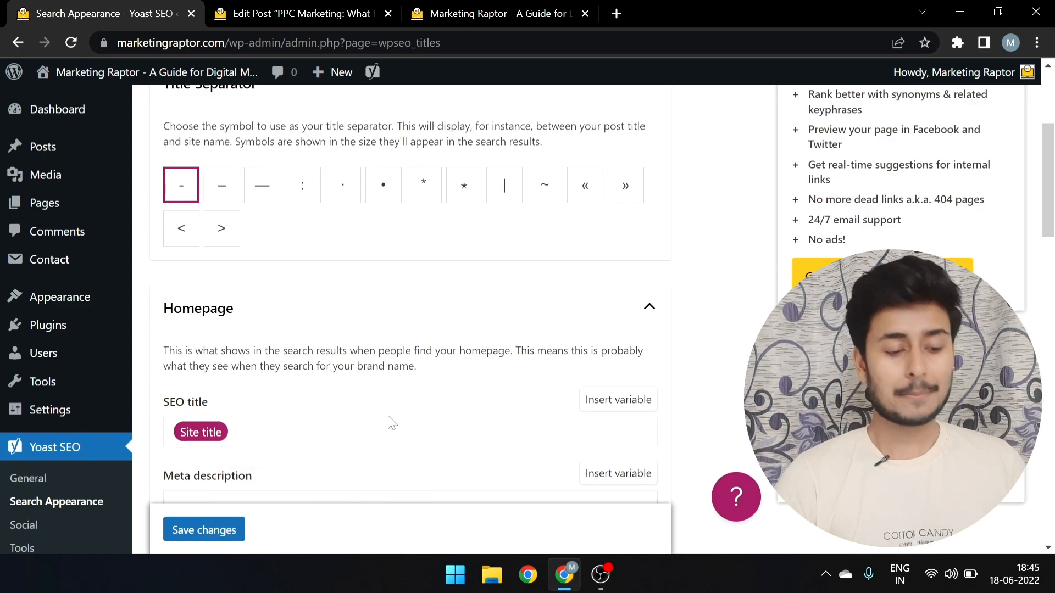
Try out custom text after the Site title variable in the homepage SEO title, and delete it again
left_click(233, 432)
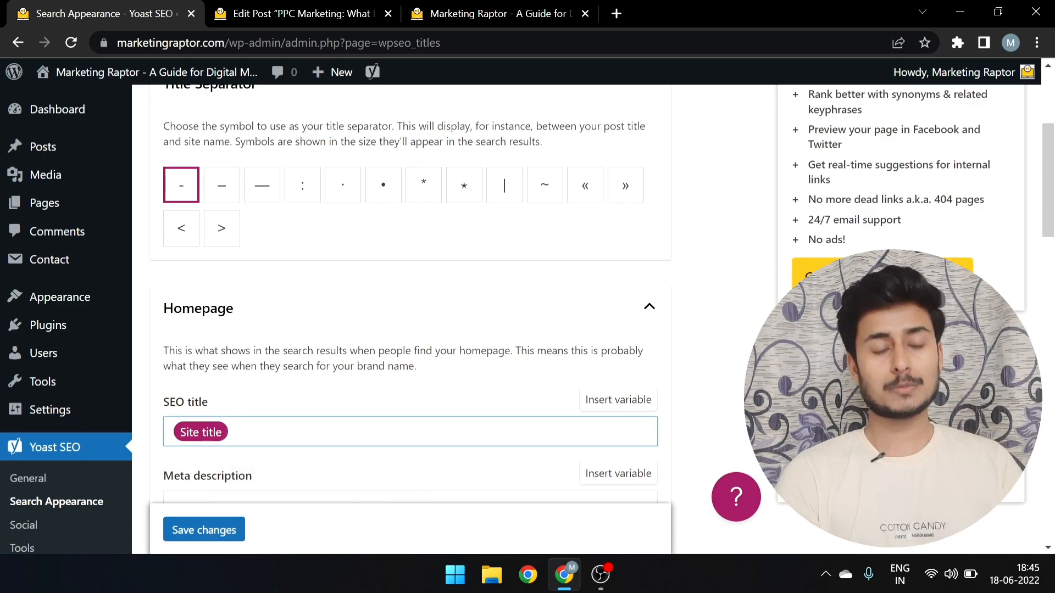
type("skank")
key("BackSpace")
key("BackSpace")
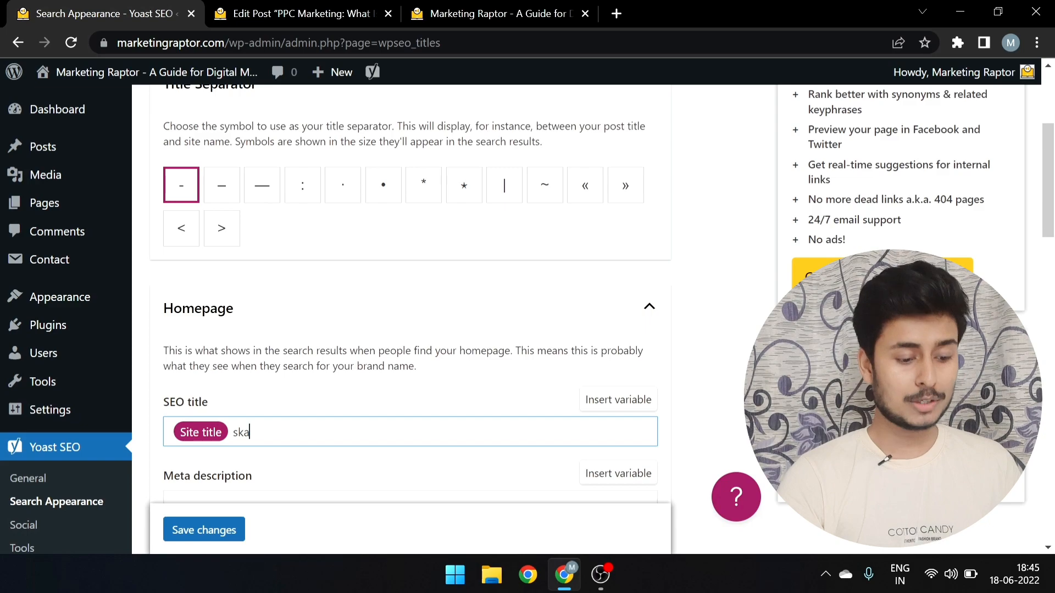
Search Google for "bloggingraptor" in a new browser tab to see how a homepage title and meta description appear in search results
scroll(410, 319, "down", 3)
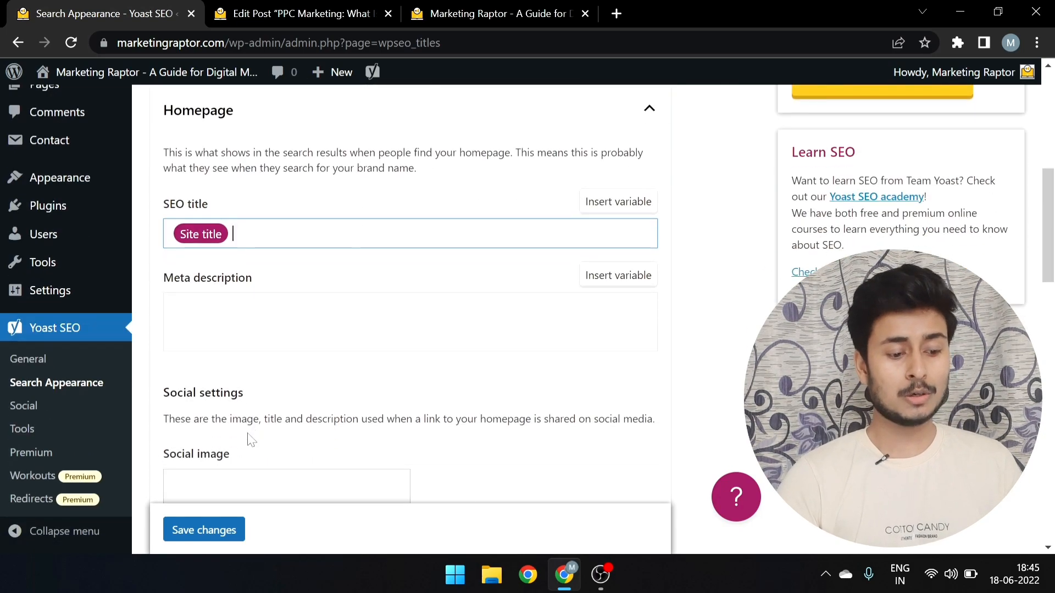
key("ctrl+t")
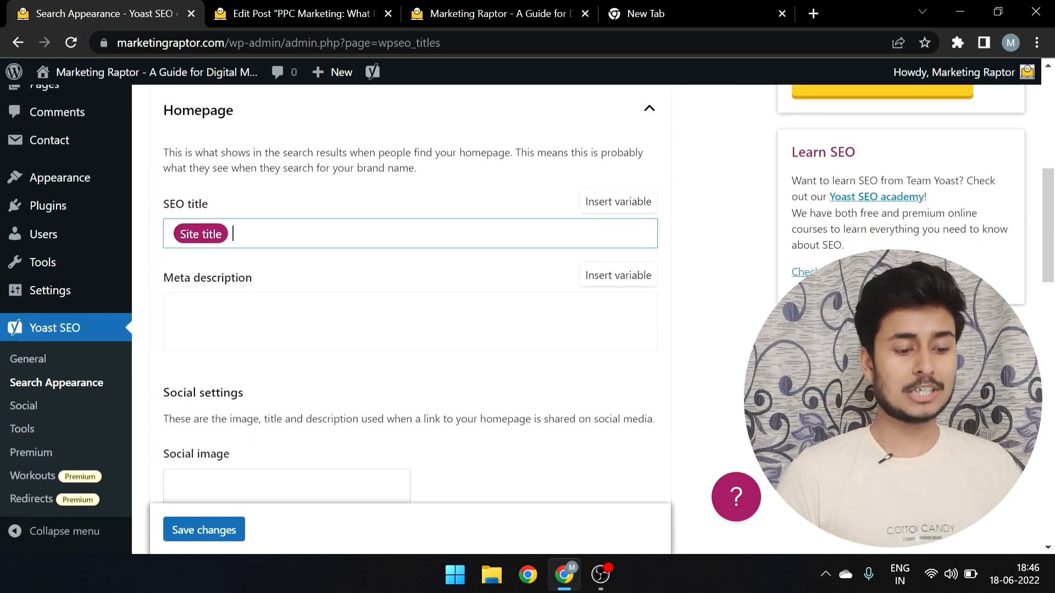
left_click(629, 9)
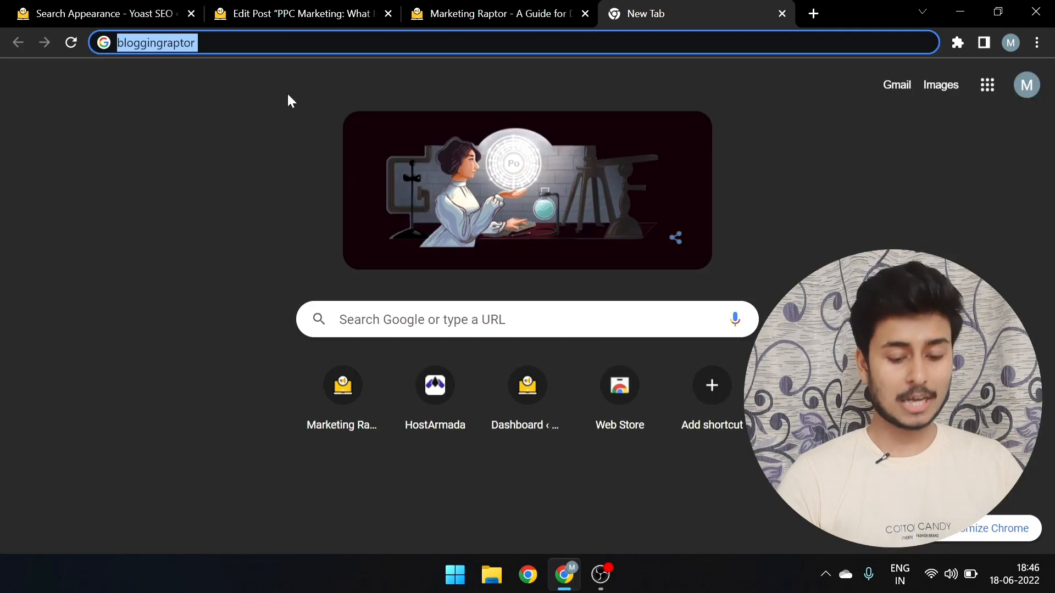
key("Return")
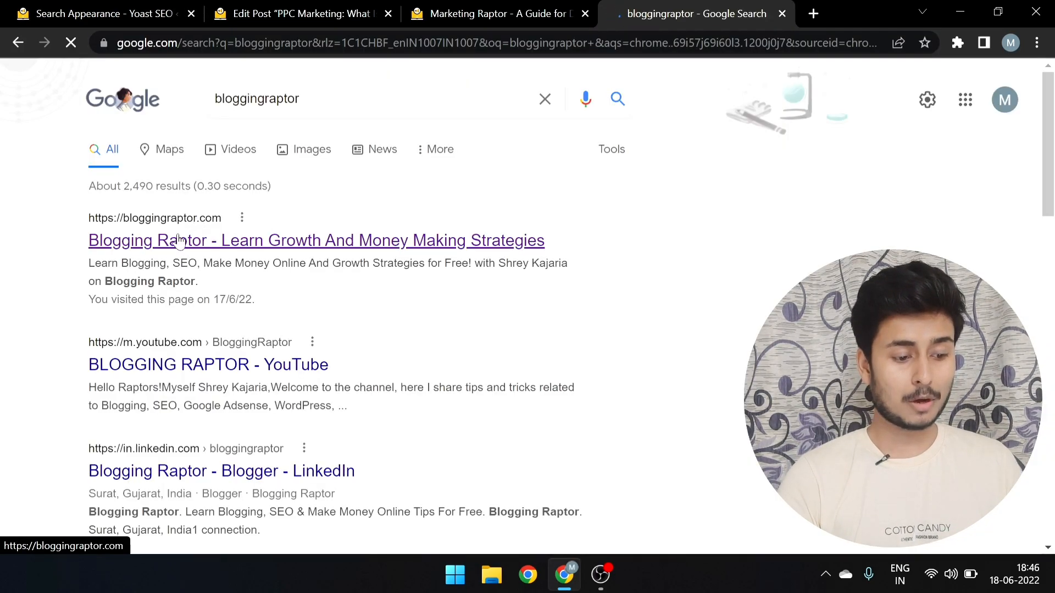
Examine the bloggingraptor.com homepage title and description in the Google results, and return to the Search Appearance settings
left_click(310, 243)
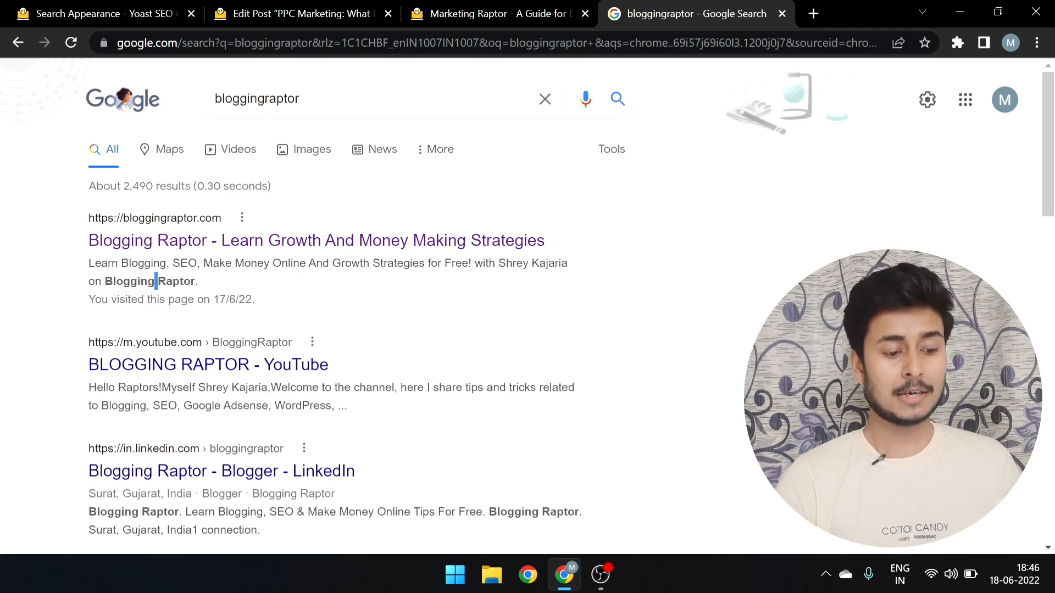
triple_click(156, 281)
left_click(77, 11)
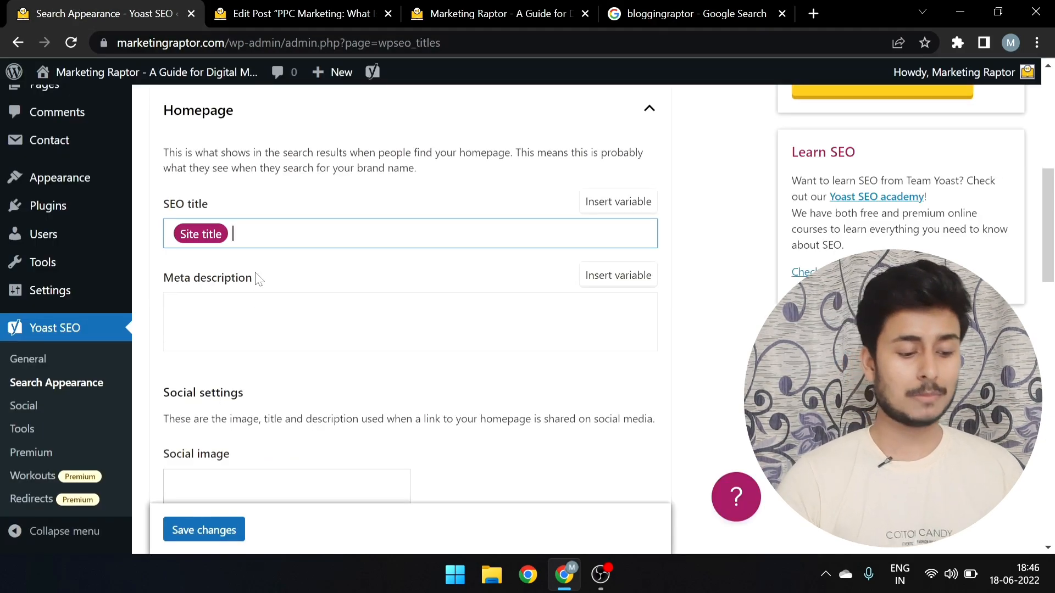
Review the homepage's social image, social title and social description settings in the Homepage section
scroll(254, 278, "down", 2)
scroll(487, 273, "down", 1)
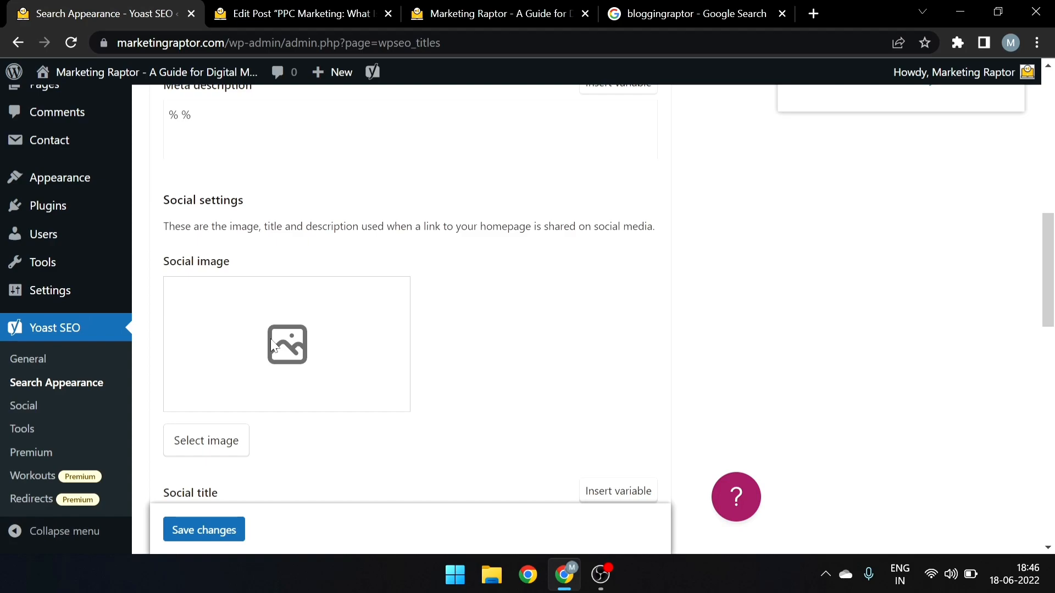
scroll(272, 345, "down", 4)
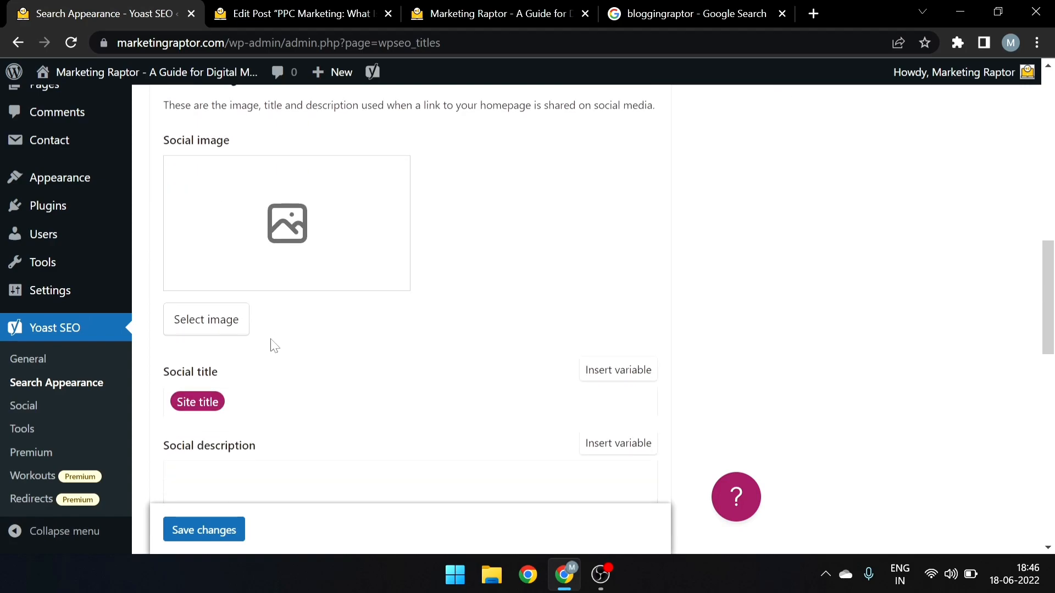
scroll(410, 318, "down", 4)
scroll(410, 319, "up", 4)
scroll(231, 382, "up", 9)
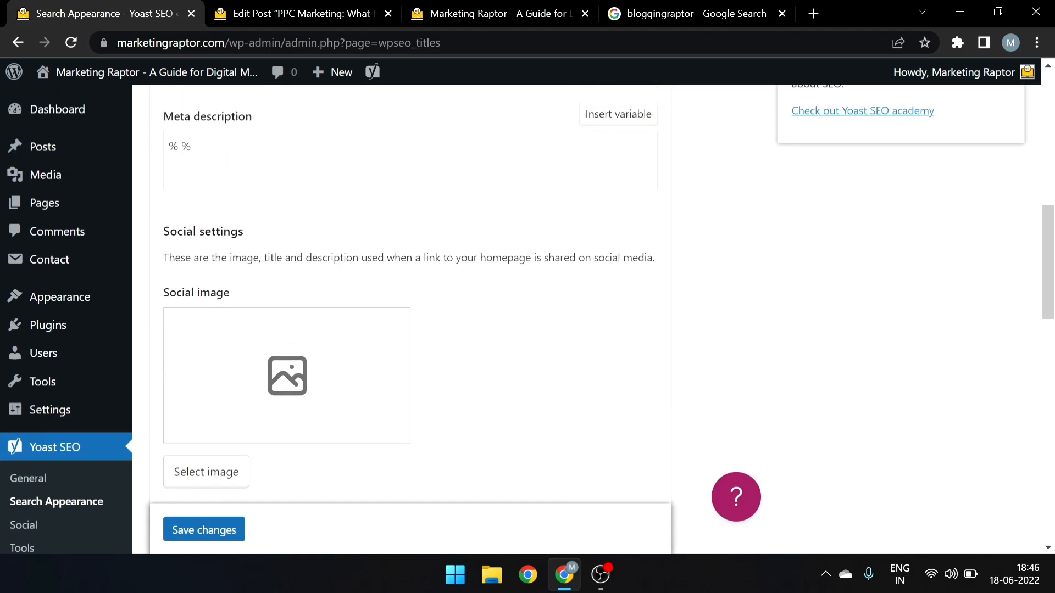
Collapse the Homepage section and review the Knowledge Graph & Schema.org section
left_click(261, 250)
scroll(285, 161, "down", 3)
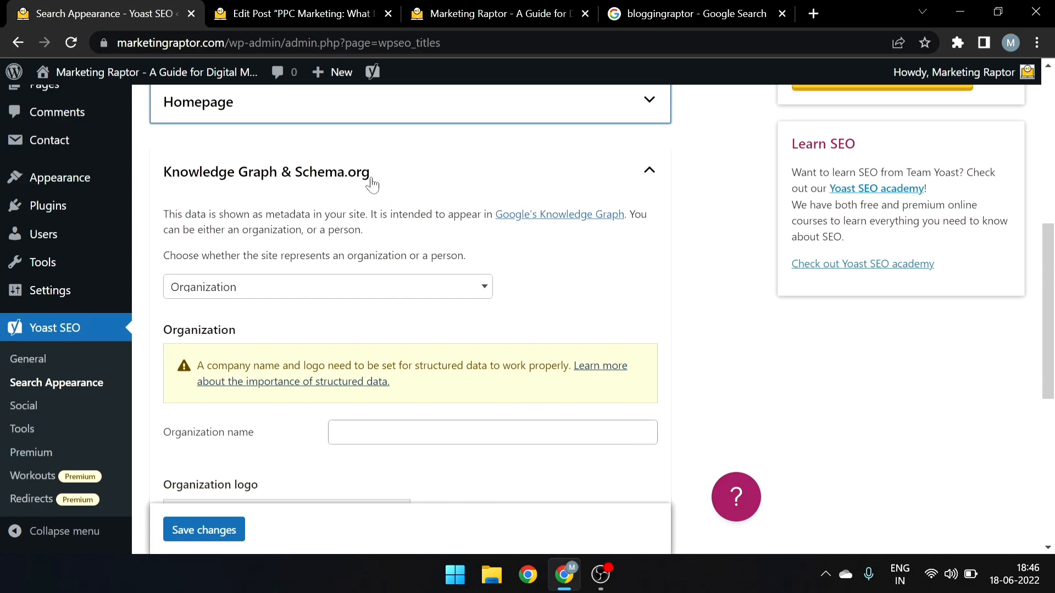
scroll(369, 182, "down", 2)
scroll(370, 182, "up", 1)
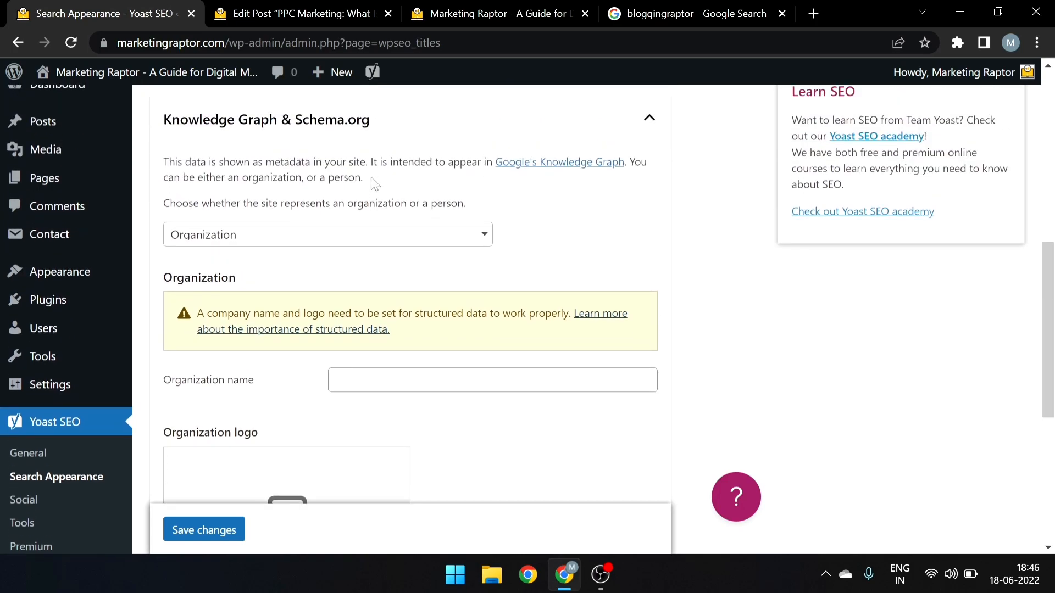
Search Google for "google" in the open results tab and examine the company's knowledge panel as an example
left_click(626, 7)
left_click(300, 98)
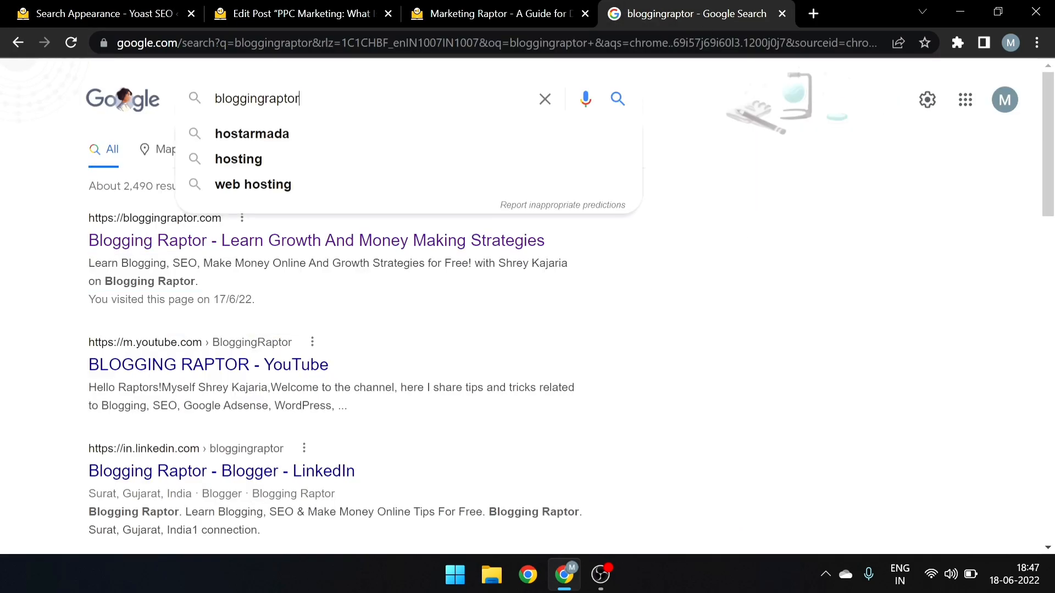
key("ctrl+a")
key("BackSpace")
type("google")
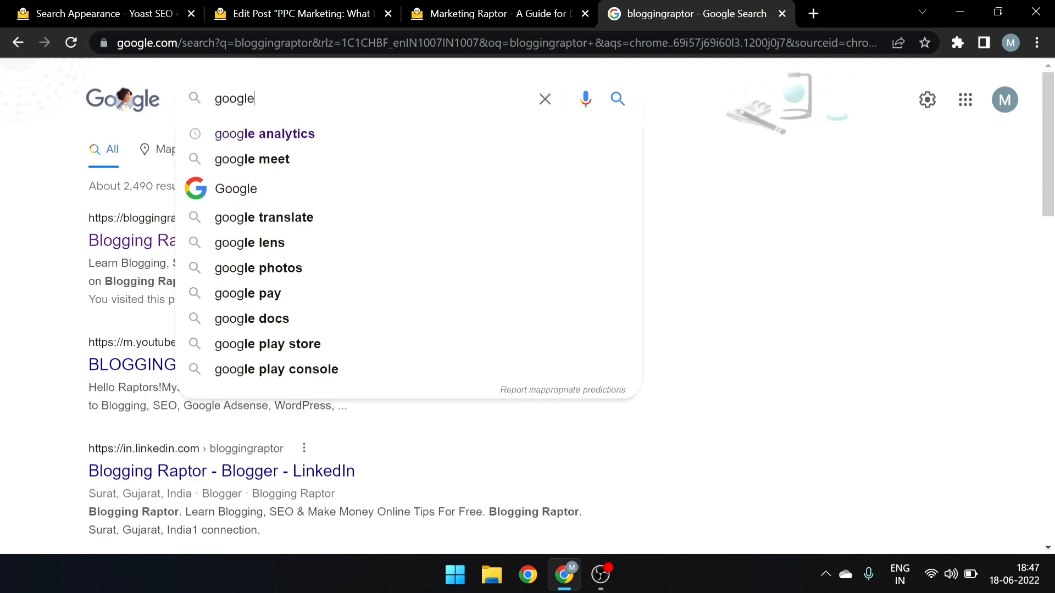
key("Return")
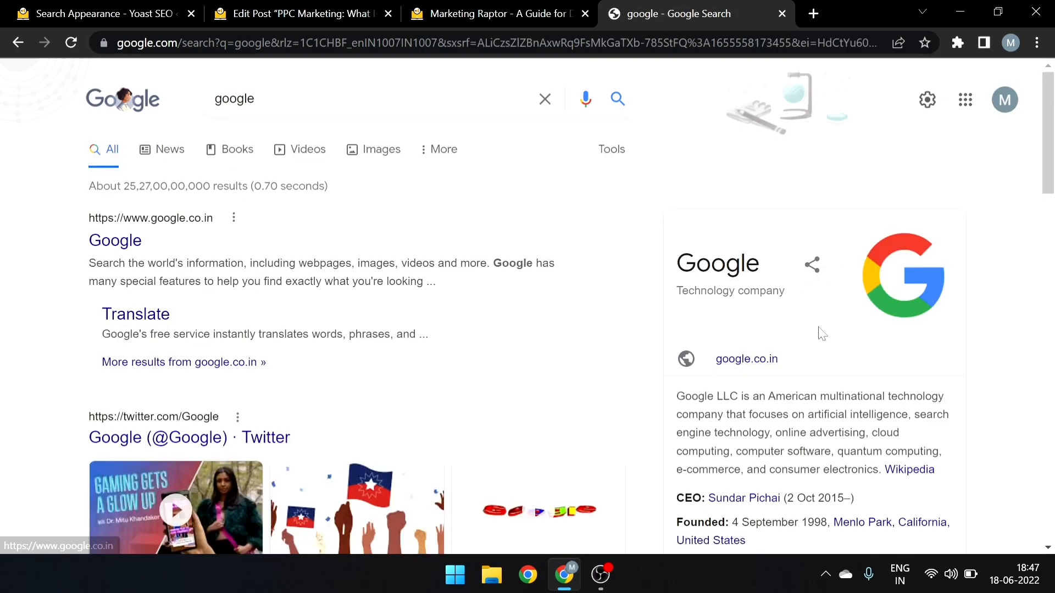
scroll(819, 333, "down", 9)
scroll(819, 334, "up", 5)
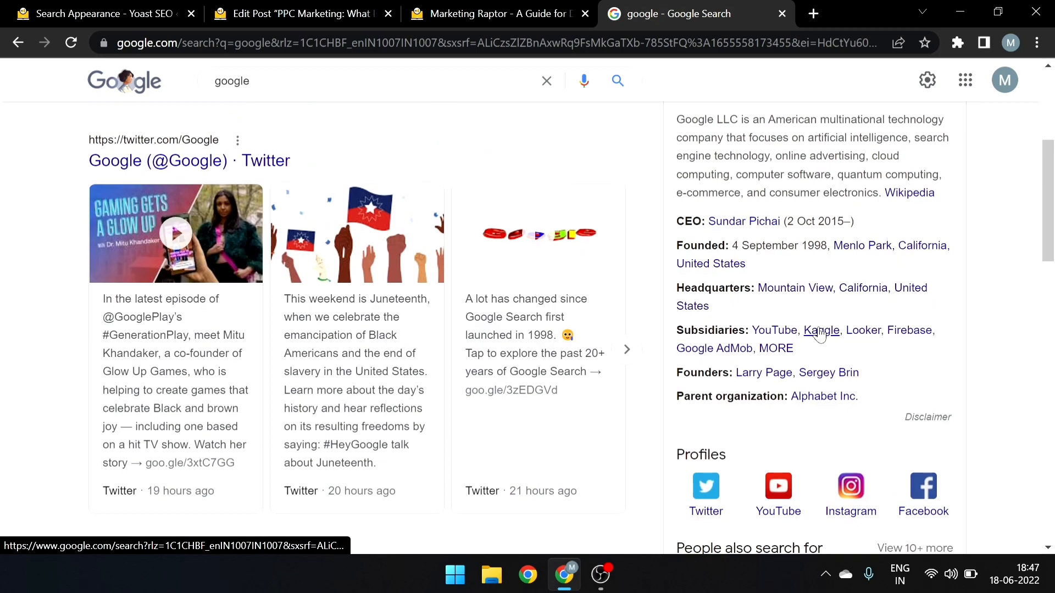
scroll(819, 333, "up", 3)
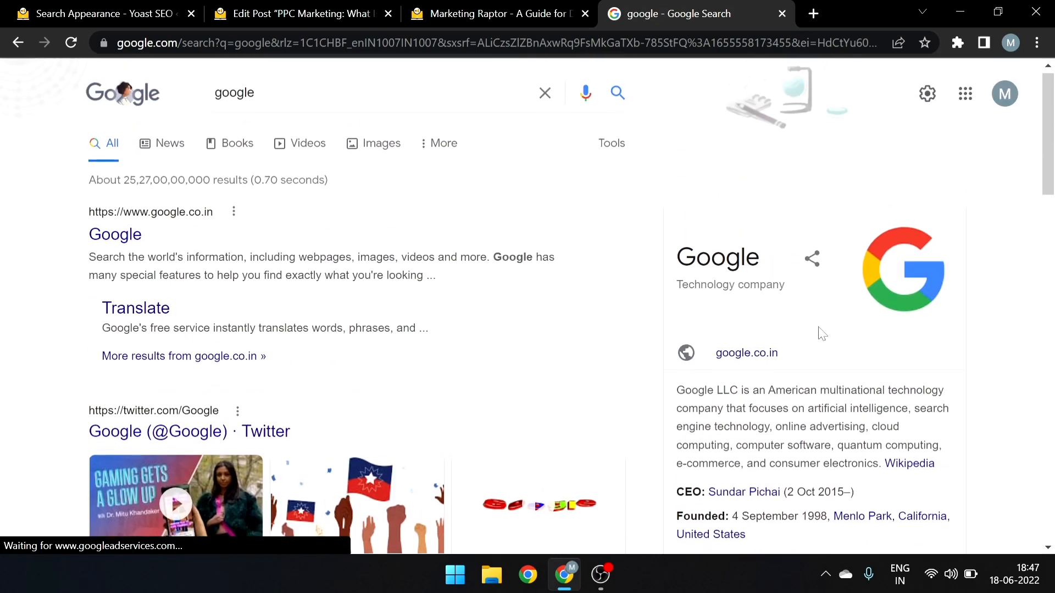
Return to Search Appearance, set the site to represent a Person in Knowledge Graph & Schema.org, and review the name and avatar options
left_click(97, 6)
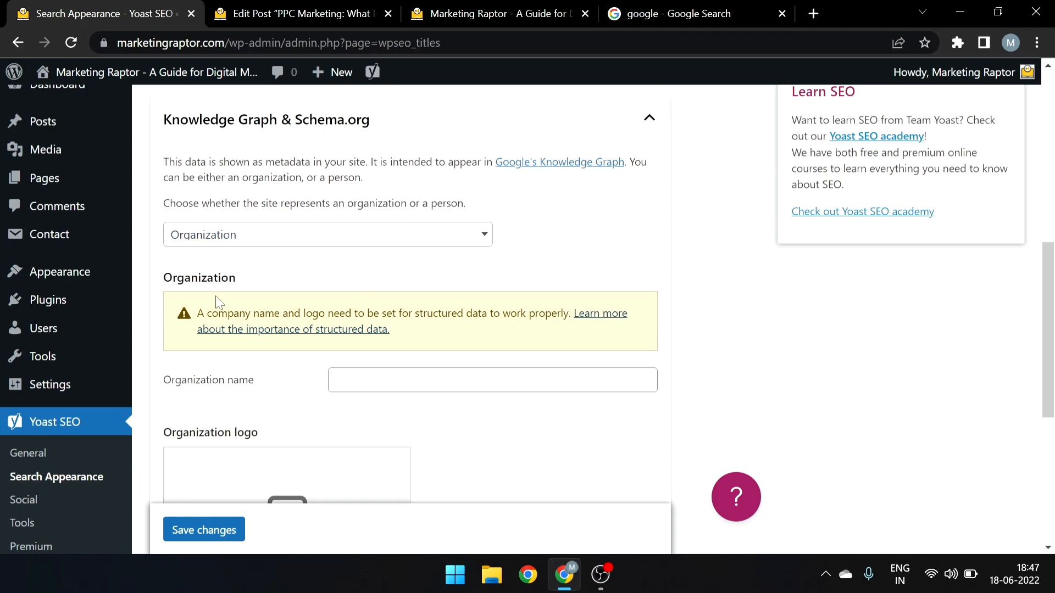
scroll(337, 304, "down", 1)
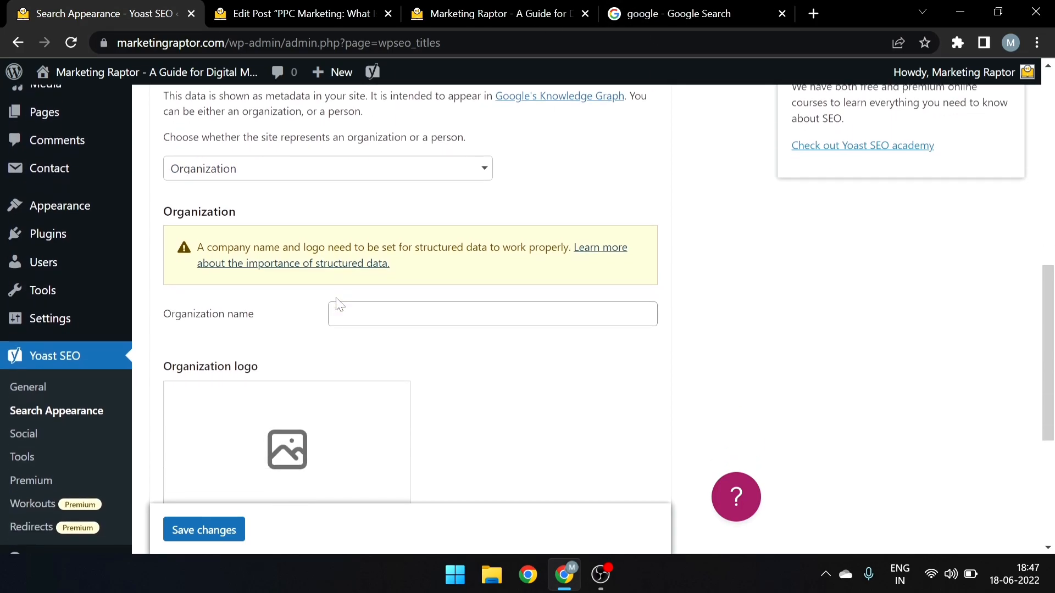
left_click(349, 169)
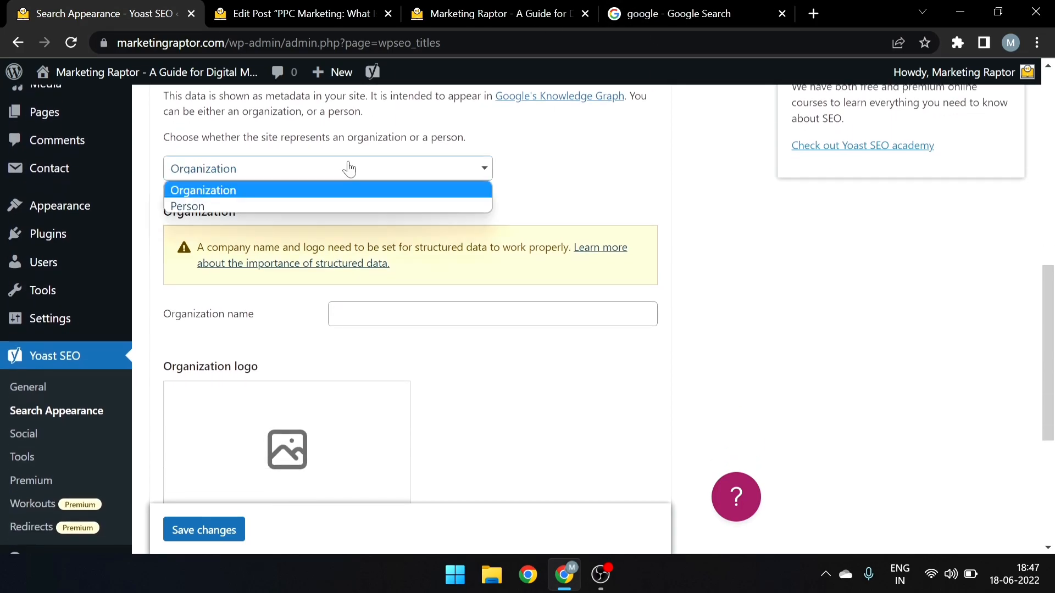
left_click(253, 207)
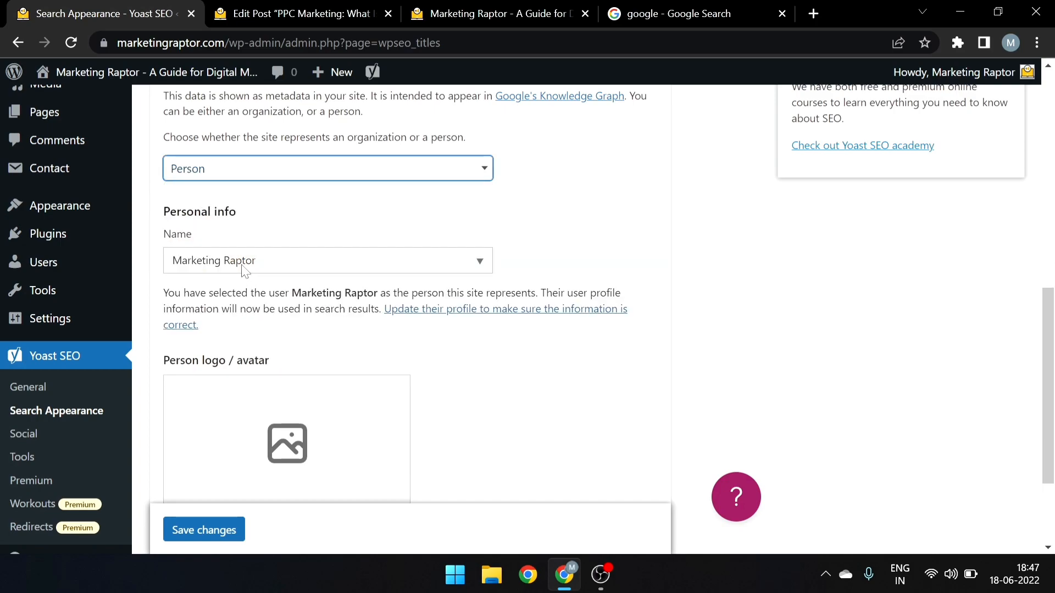
left_click(253, 267)
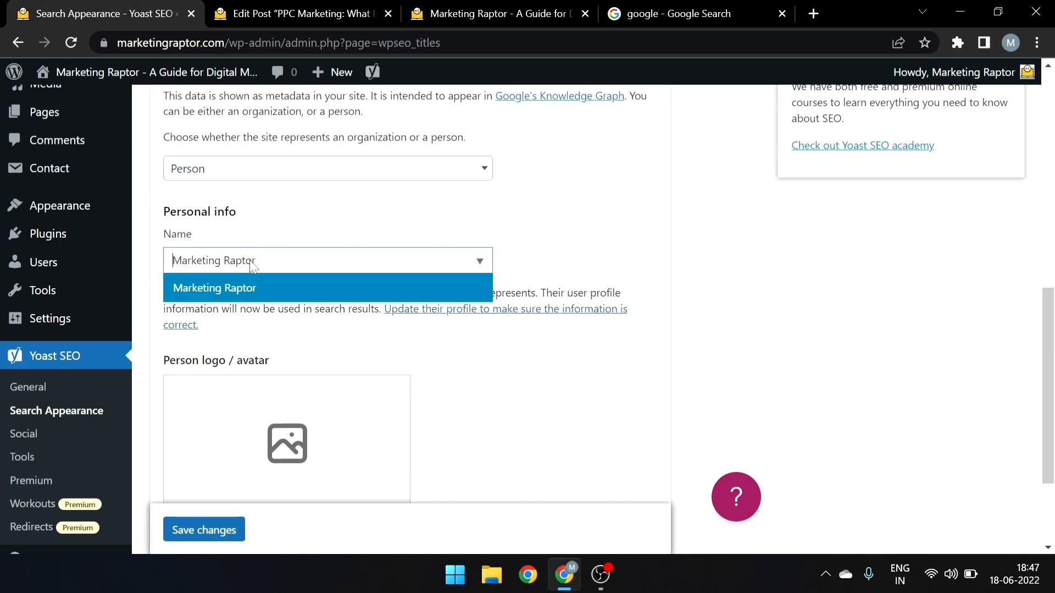
left_click(405, 377)
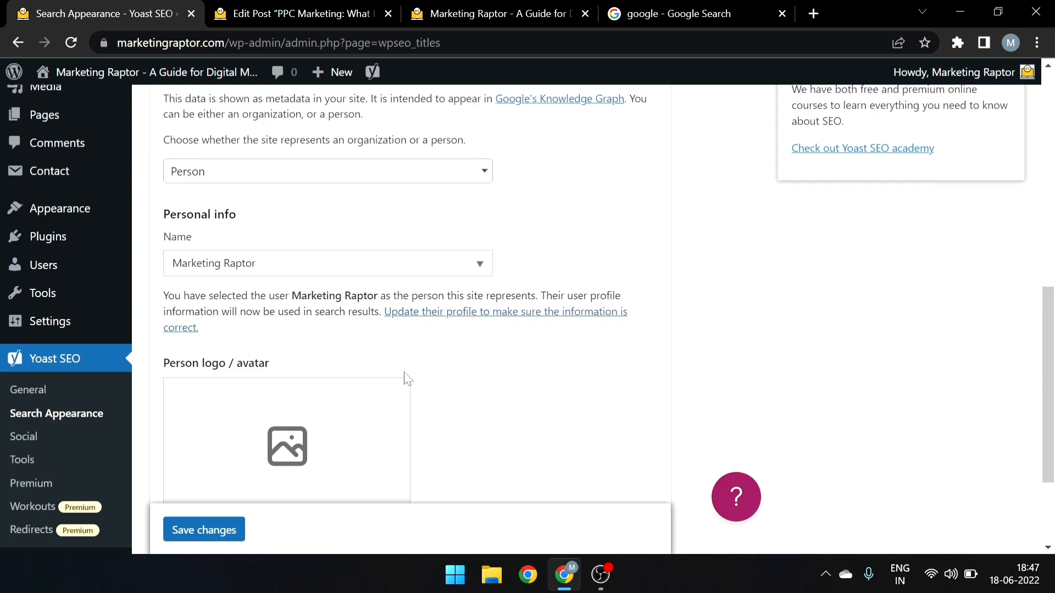
scroll(405, 378, "down", 2)
scroll(405, 378, "down", 1)
scroll(404, 377, "up", 3)
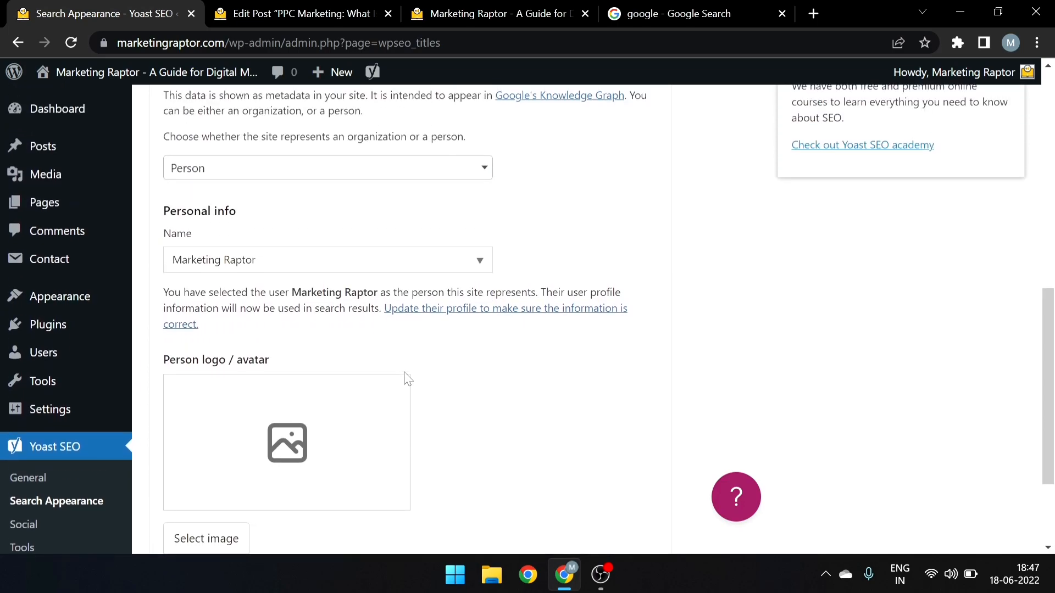
left_click(354, 264)
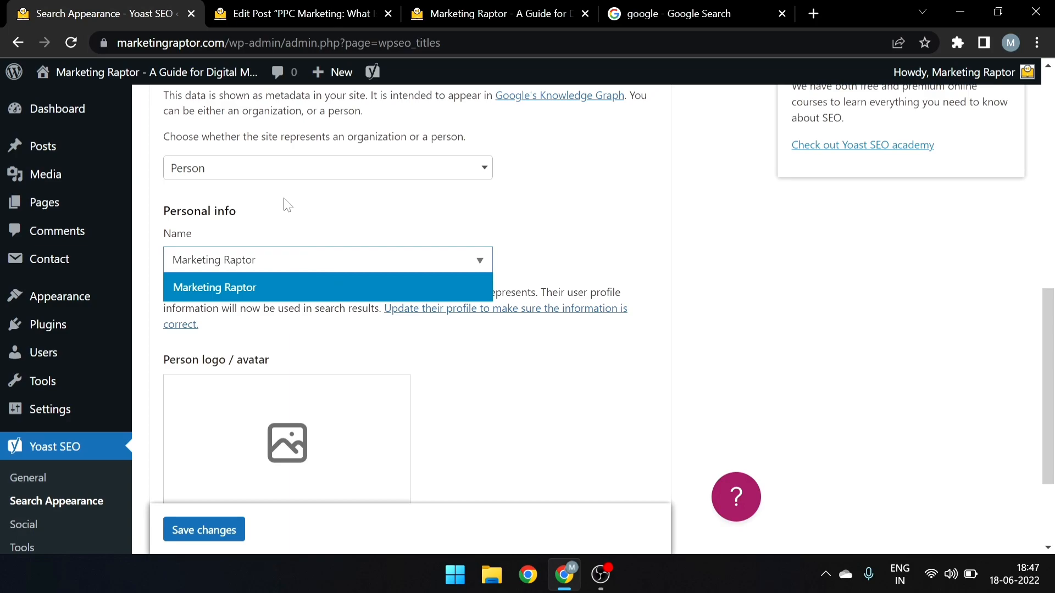
Set the site to represent an Organization in Knowledge Graph & Schema.org and review the organization logo option
left_click(289, 173)
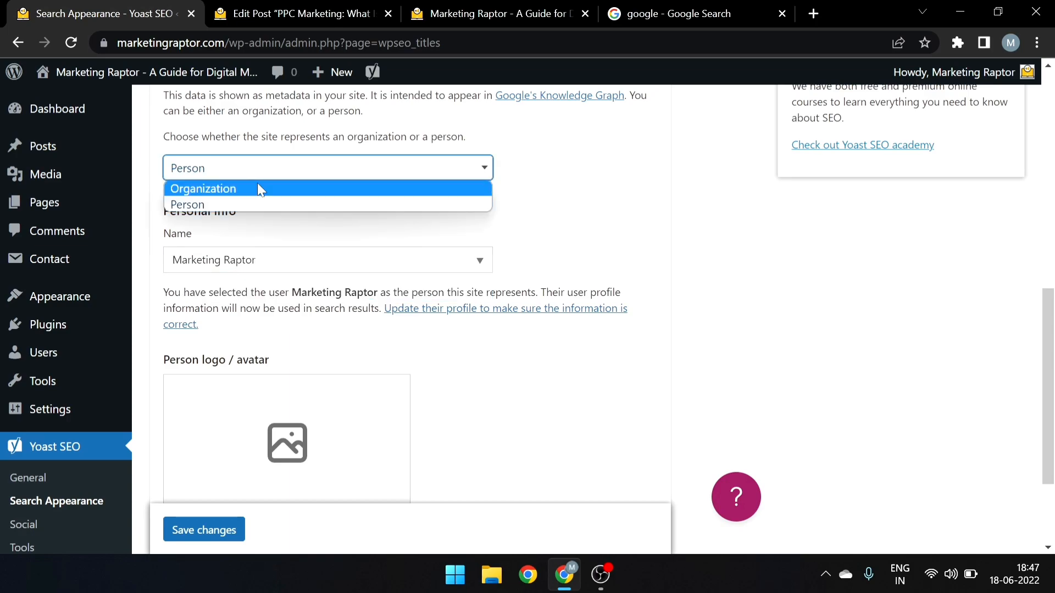
left_click(258, 188)
scroll(395, 329, "down", 5)
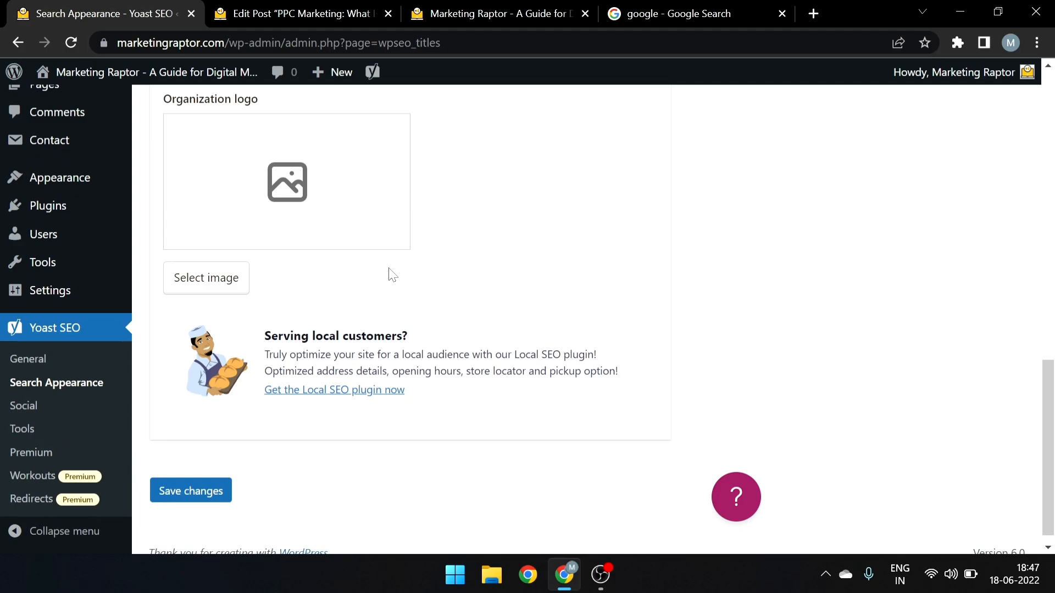
Open the Content Types settings of Search Appearance and review the Single Post settings
scroll(392, 274, "up", 10)
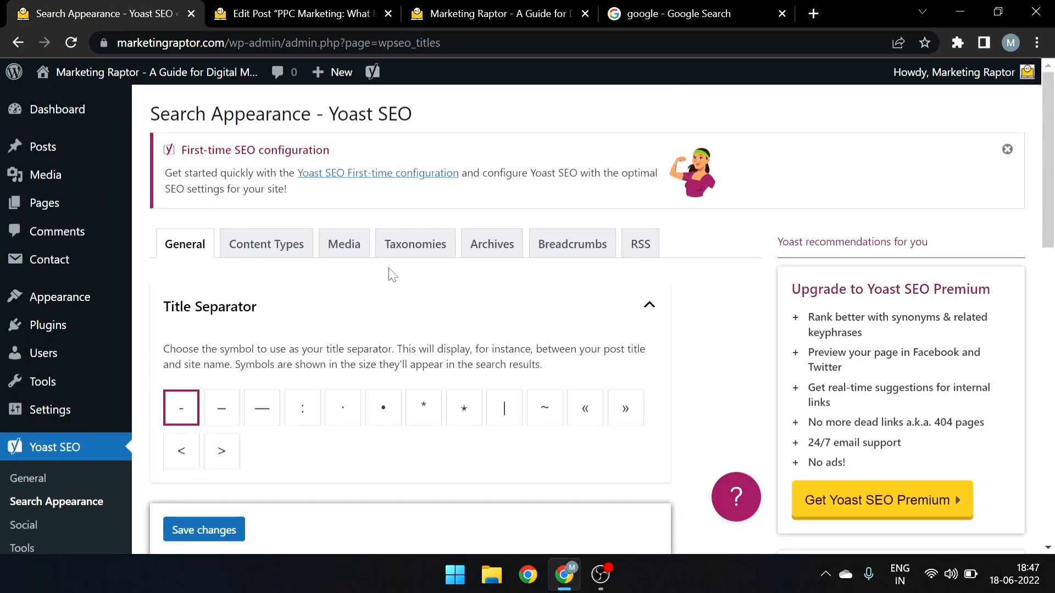
left_click(265, 256)
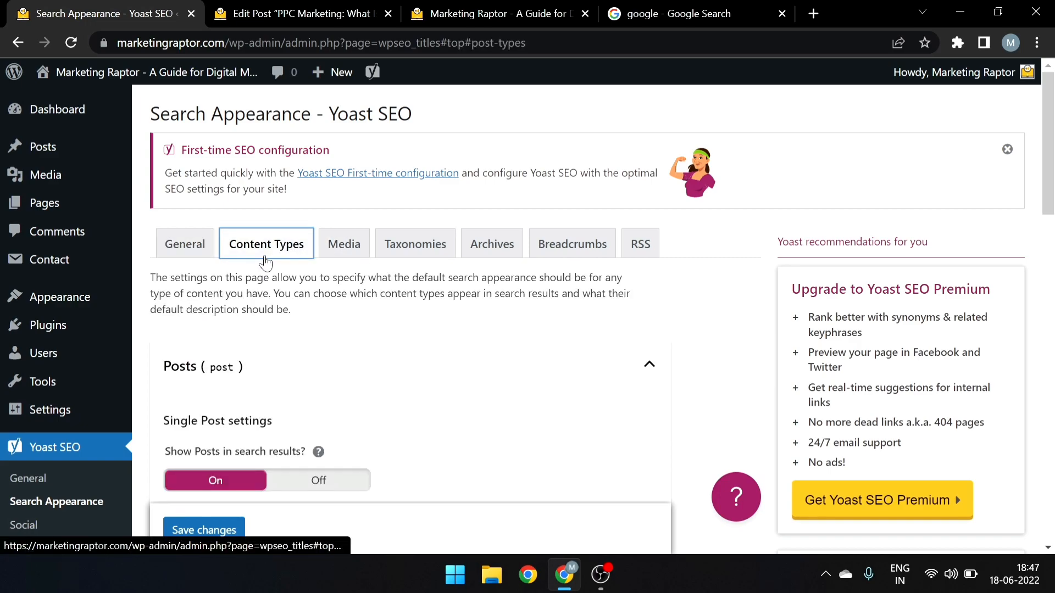
scroll(268, 261, "down", 2)
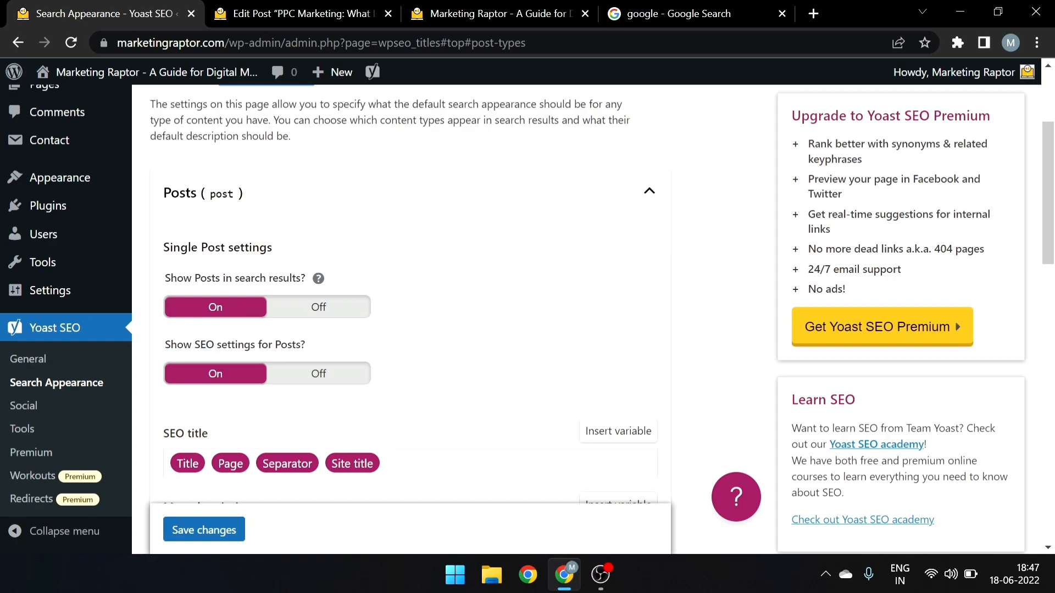
Compare the Show SEO settings for Posts option with the Yoast SEO box in the PPC Marketing post's editor
left_click(280, 12)
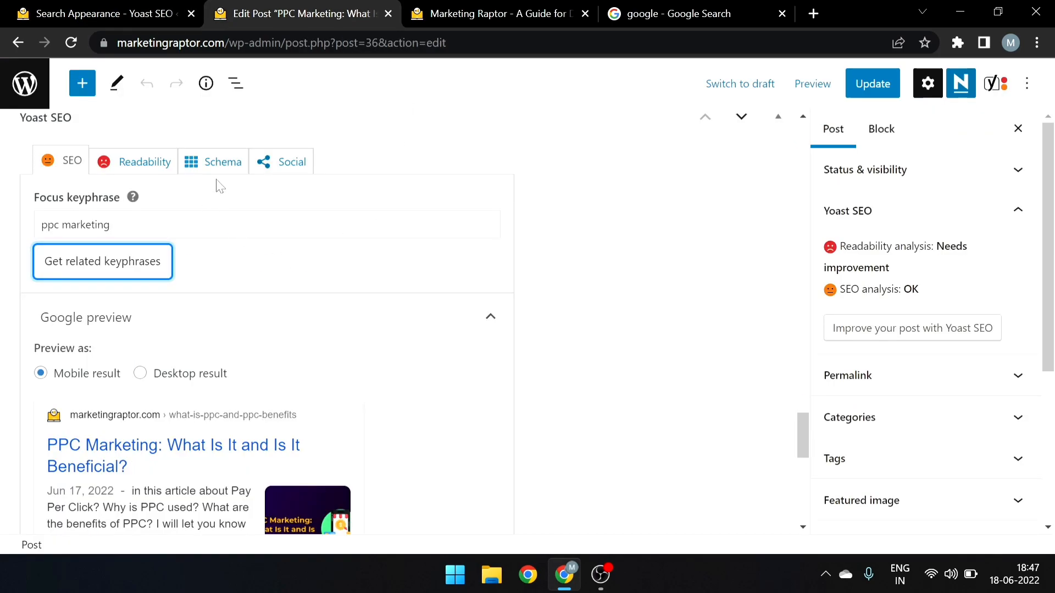
scroll(332, 170, "up", 2)
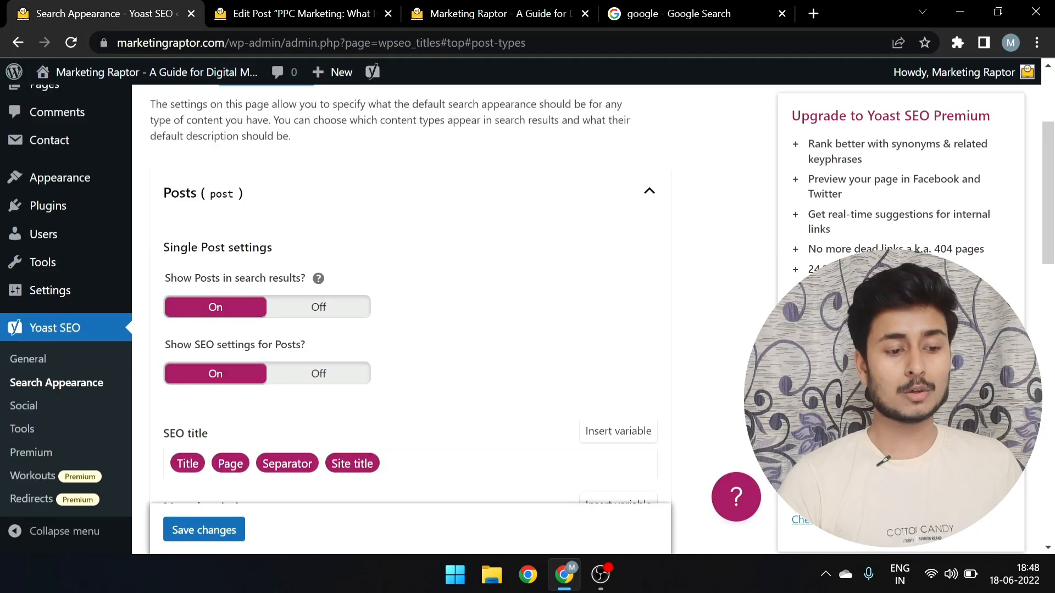
left_click(269, 10)
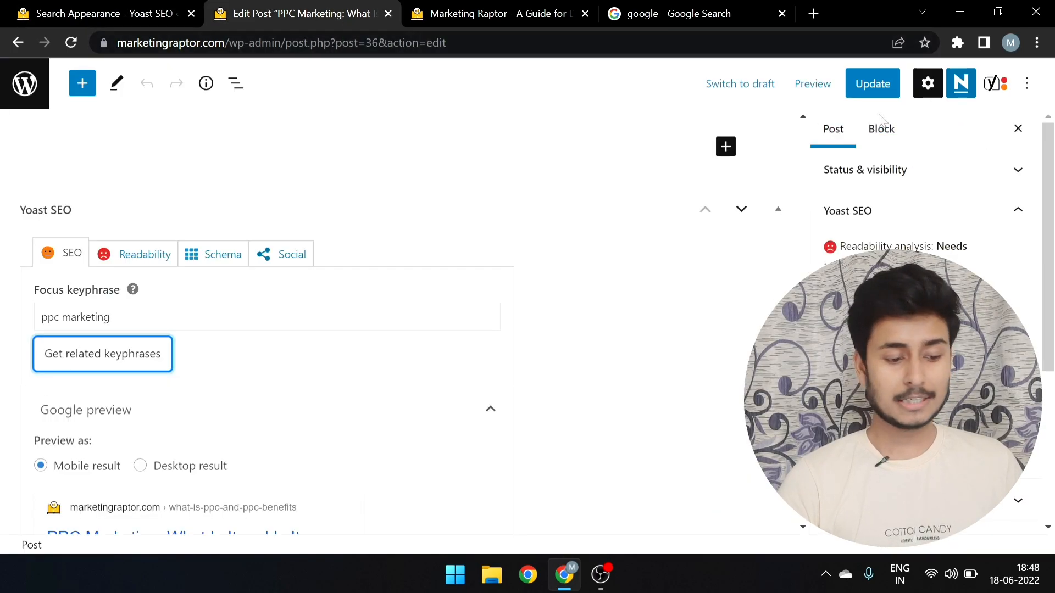
left_click(57, 8)
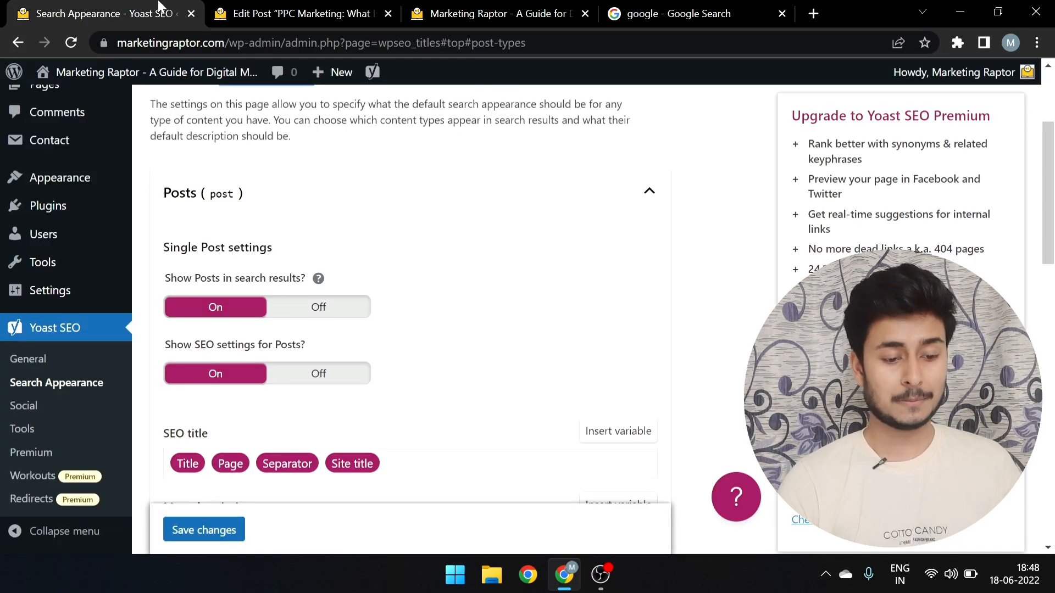
Review the default SEO title and meta description for posts, and compare them with the post titles on the site's homepage
scroll(454, 278, "down", 3)
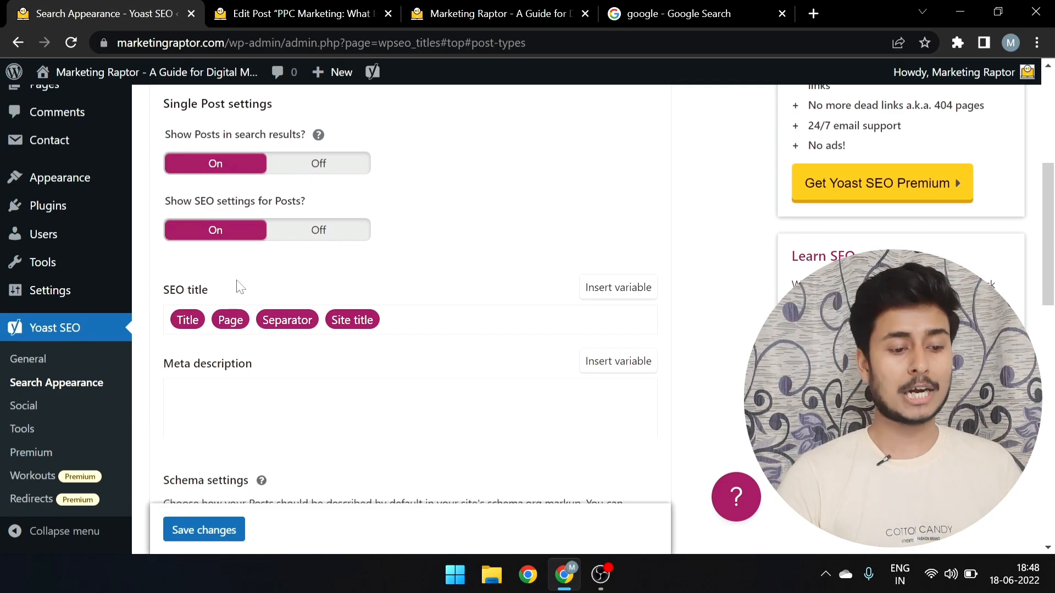
left_click(443, 15)
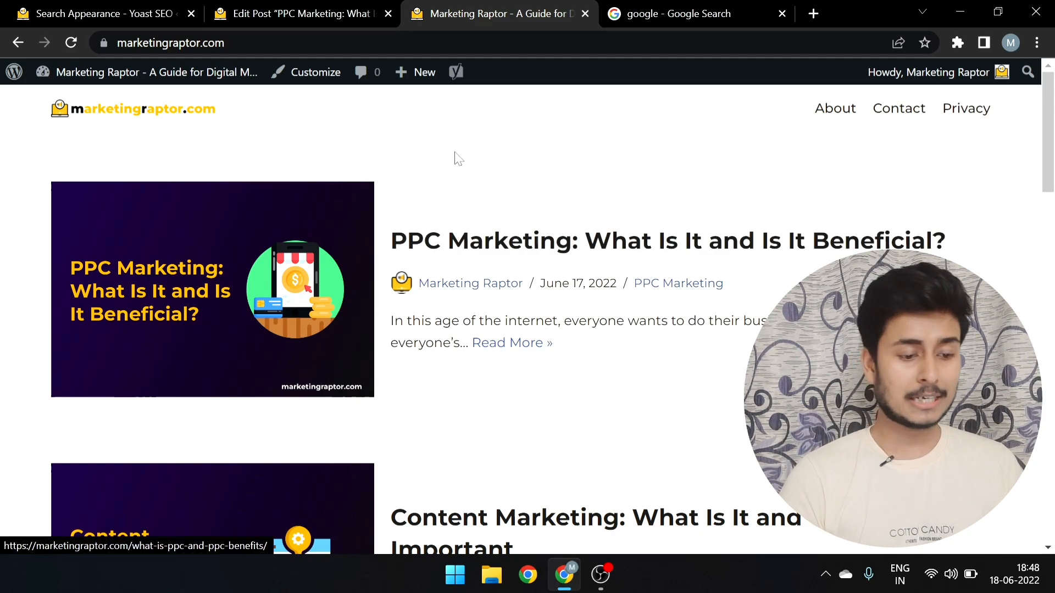
left_click(152, 10)
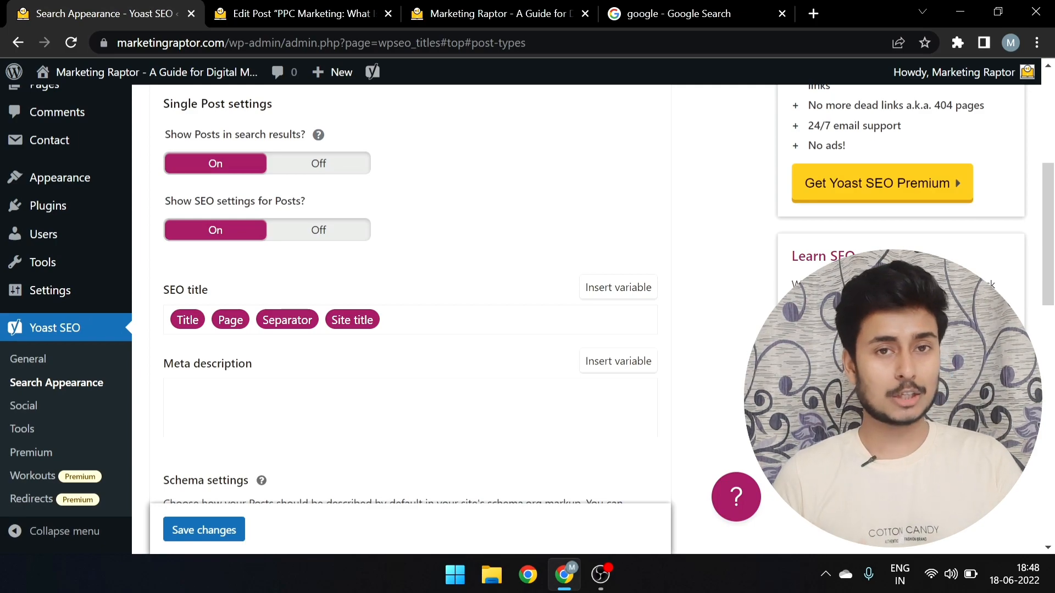
Compare the default SEO title and meta description for posts with the SEO title, slug and meta description set in the PPC Marketing post
left_click(282, 11)
scroll(327, 294, "down", 5)
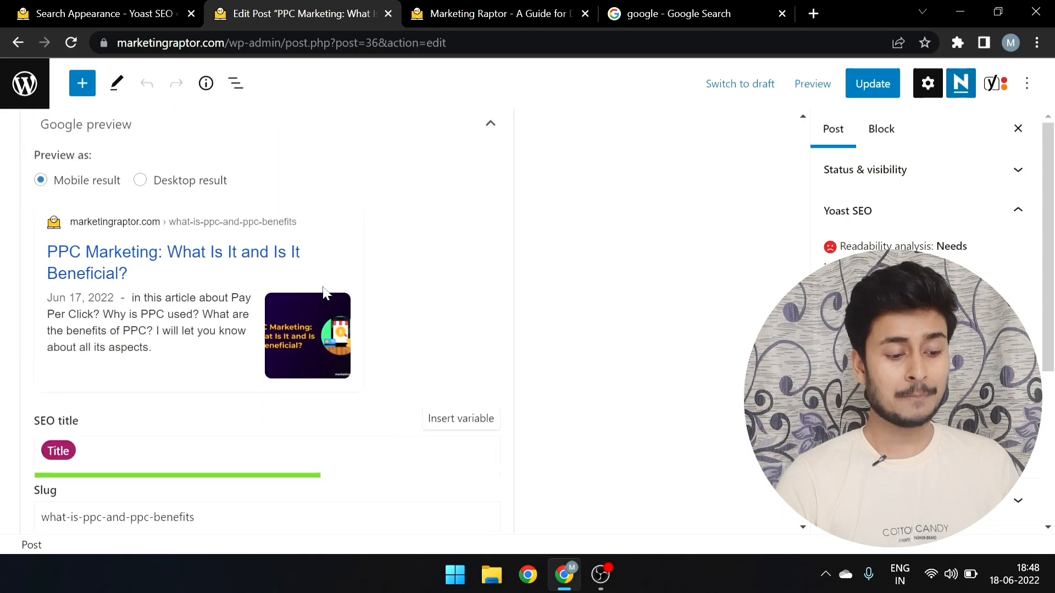
scroll(515, 190, "up", 9)
scroll(515, 190, "up", 15)
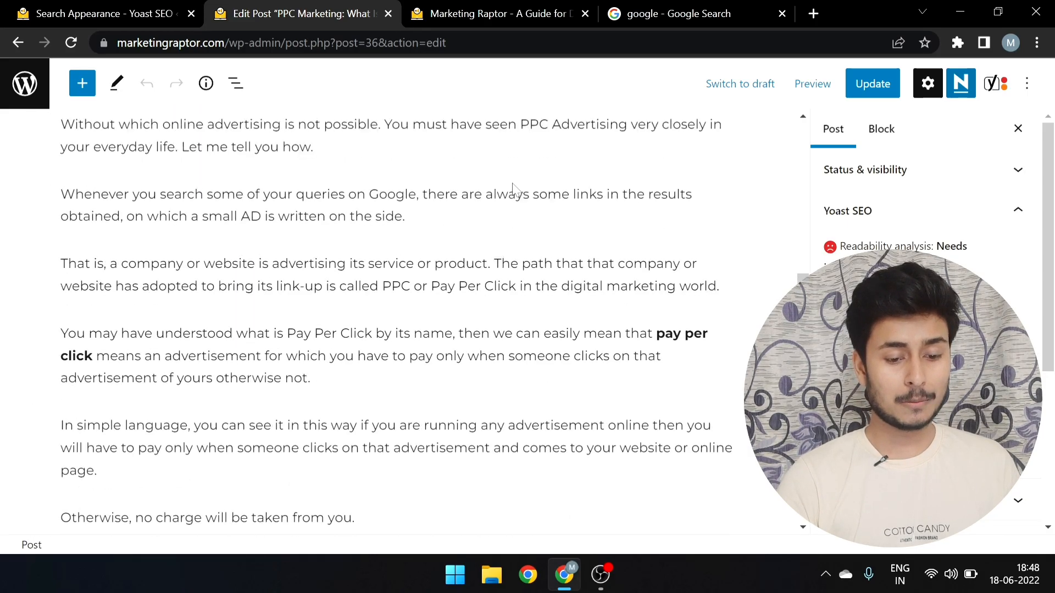
scroll(303, 192, "down", 20)
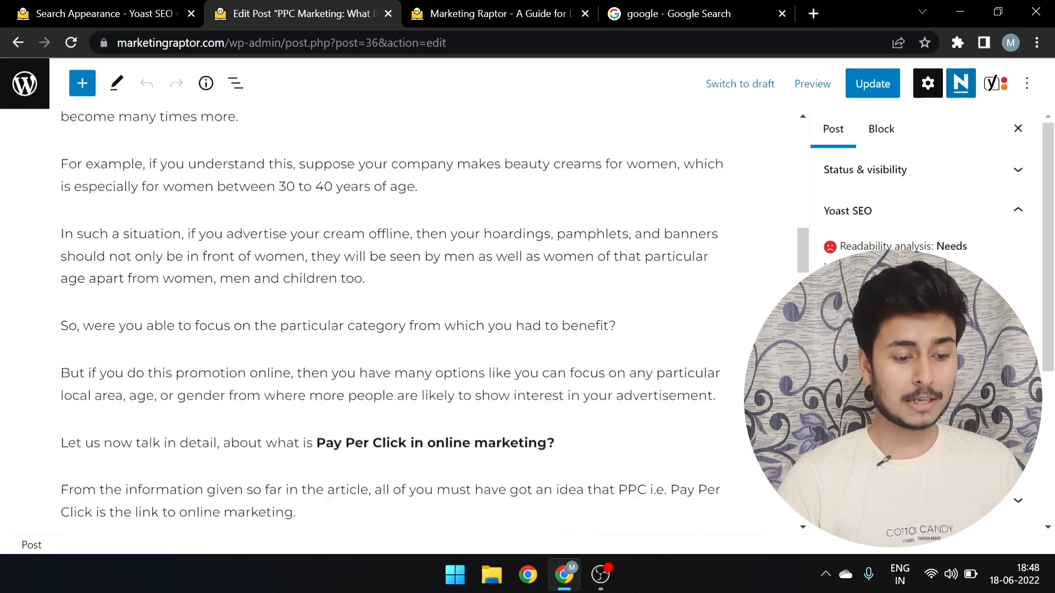
scroll(303, 193, "up", 3)
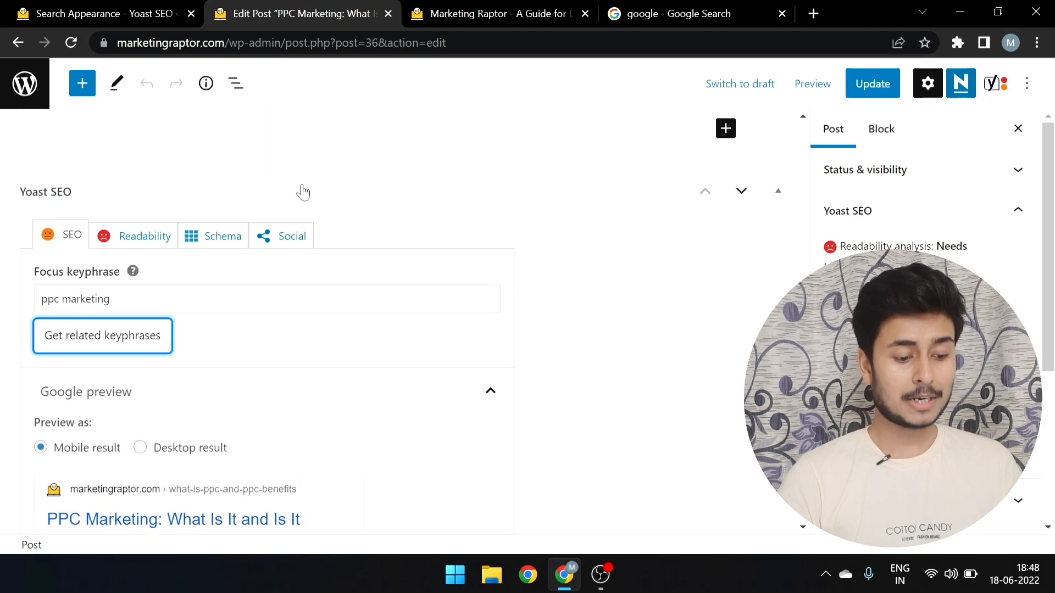
scroll(302, 191, "down", 2)
left_click(136, 6)
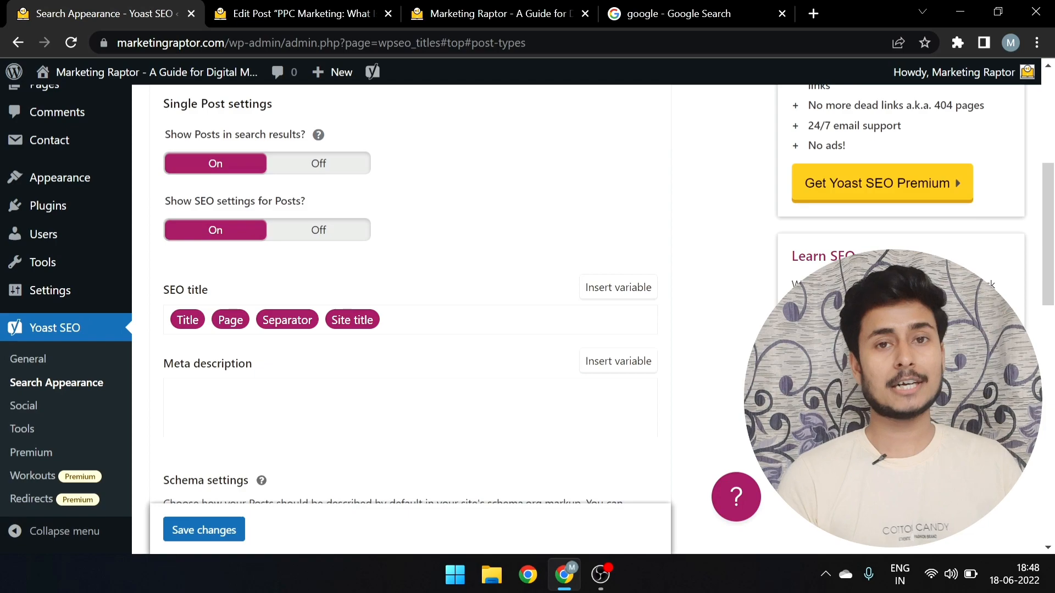
scroll(412, 319, "down", 3)
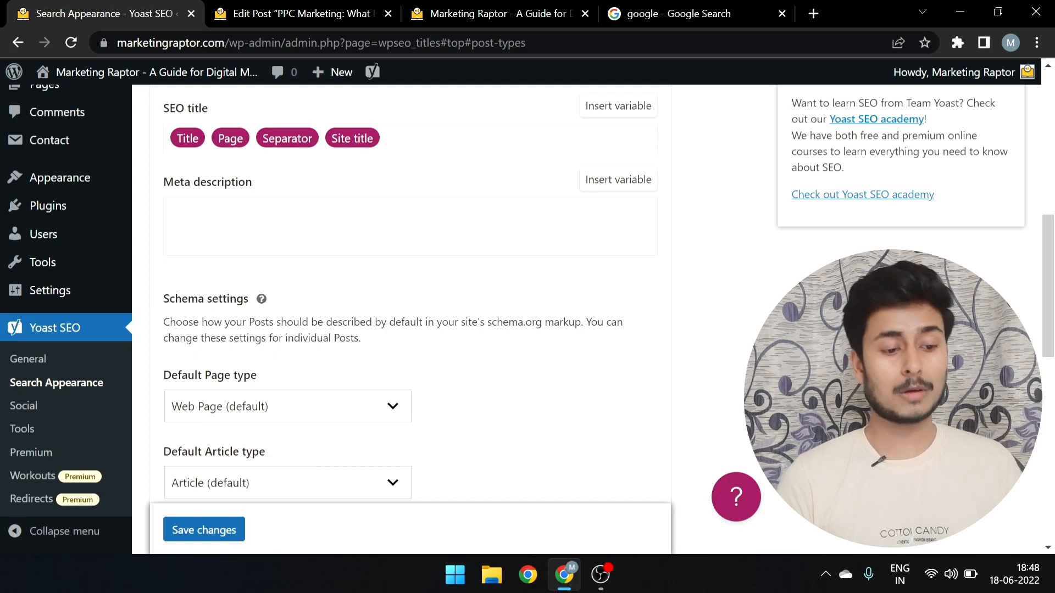
left_click(300, 12)
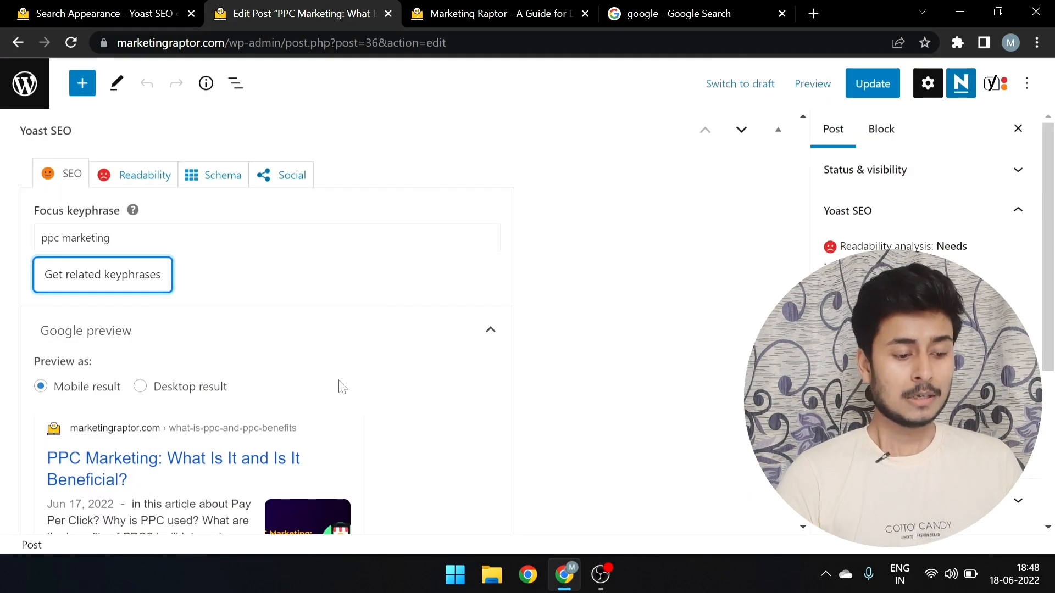
scroll(341, 388, "down", 8)
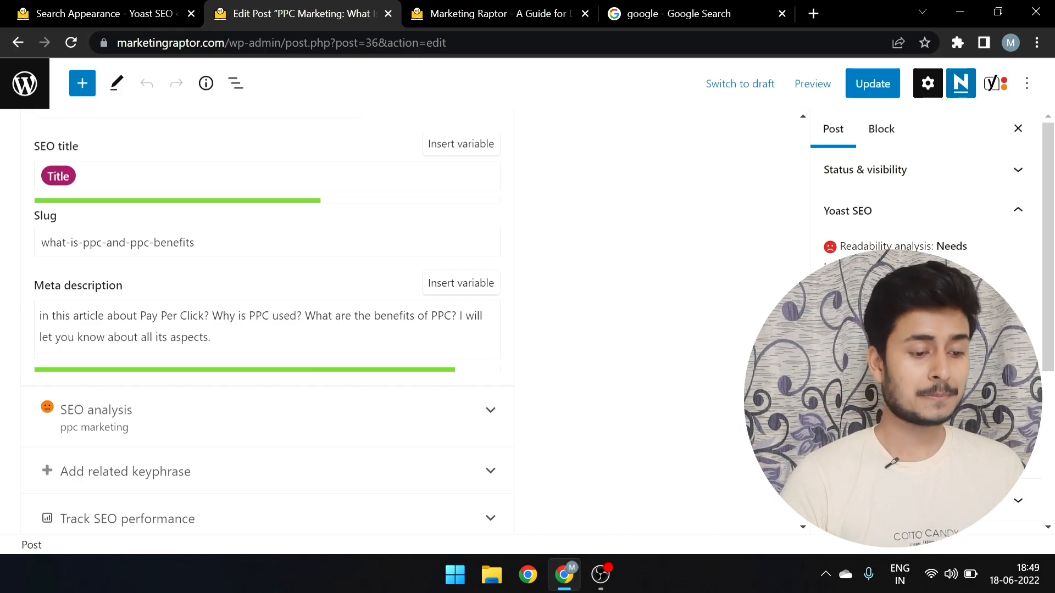
Review the Schema settings for posts, including the available Default Article type options, and keep Article (default)
left_click(113, 12)
scroll(291, 400, "down", 1)
scroll(293, 398, "down", 2)
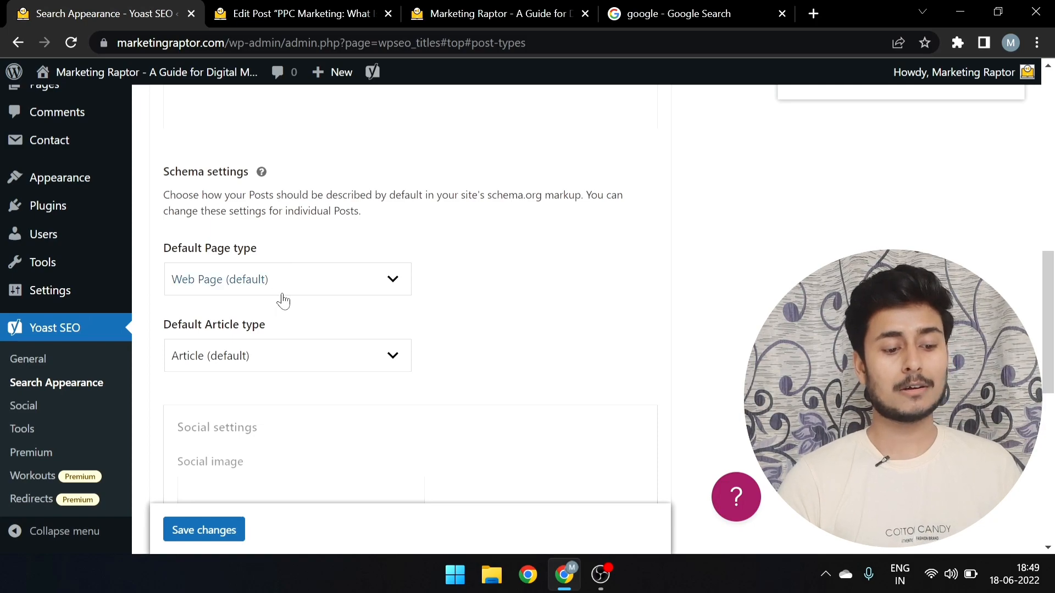
left_click(295, 355)
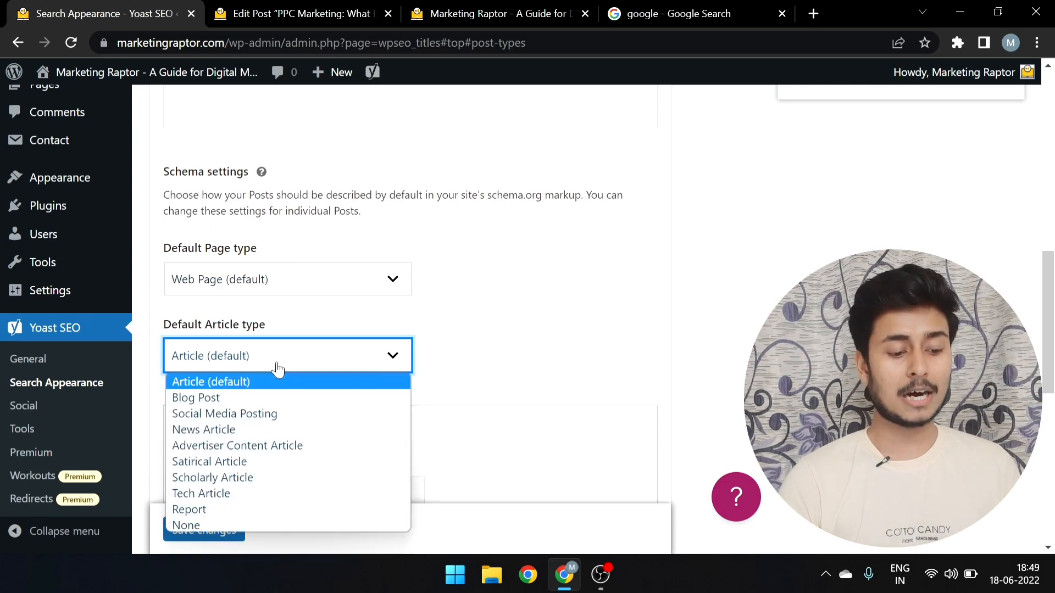
left_click(276, 368)
left_click(277, 368)
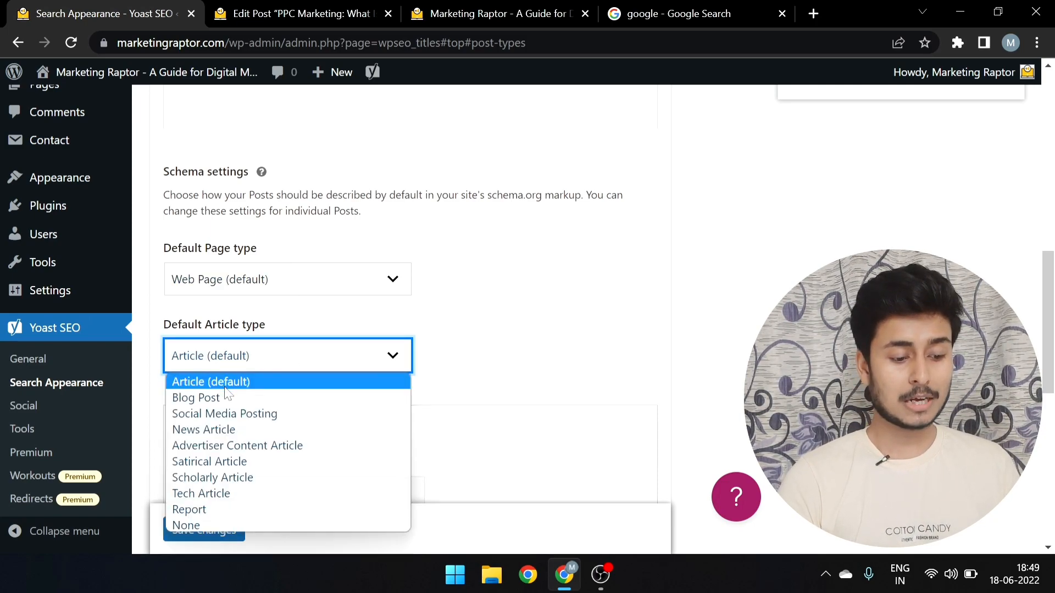
left_click(290, 359)
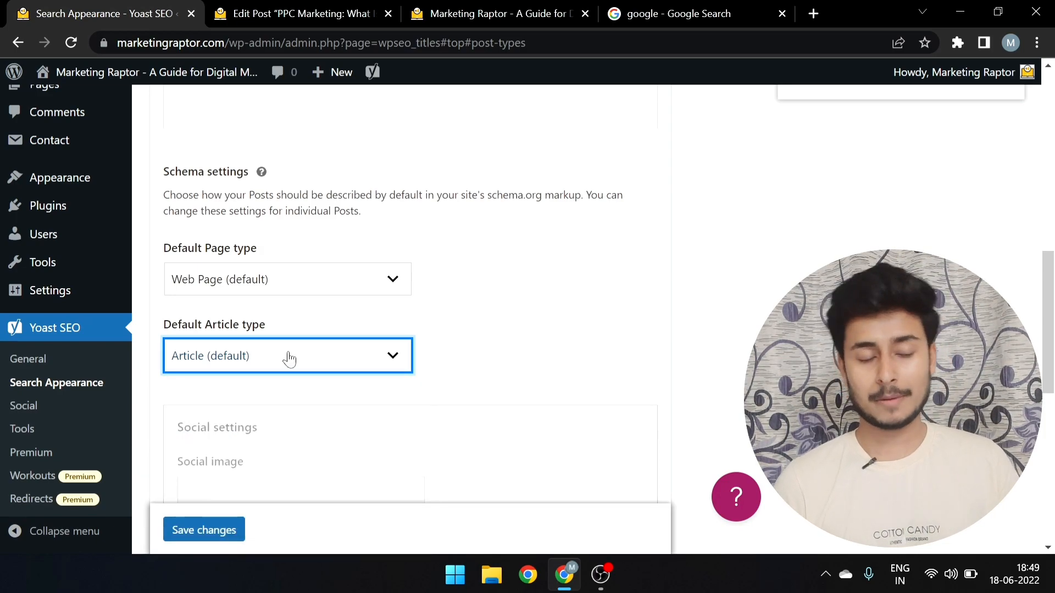
Examine the whole Posts section of Content Types, from the Single Post settings down to the premium Social settings
scroll(289, 358, "down", 1)
scroll(289, 358, "up", 4)
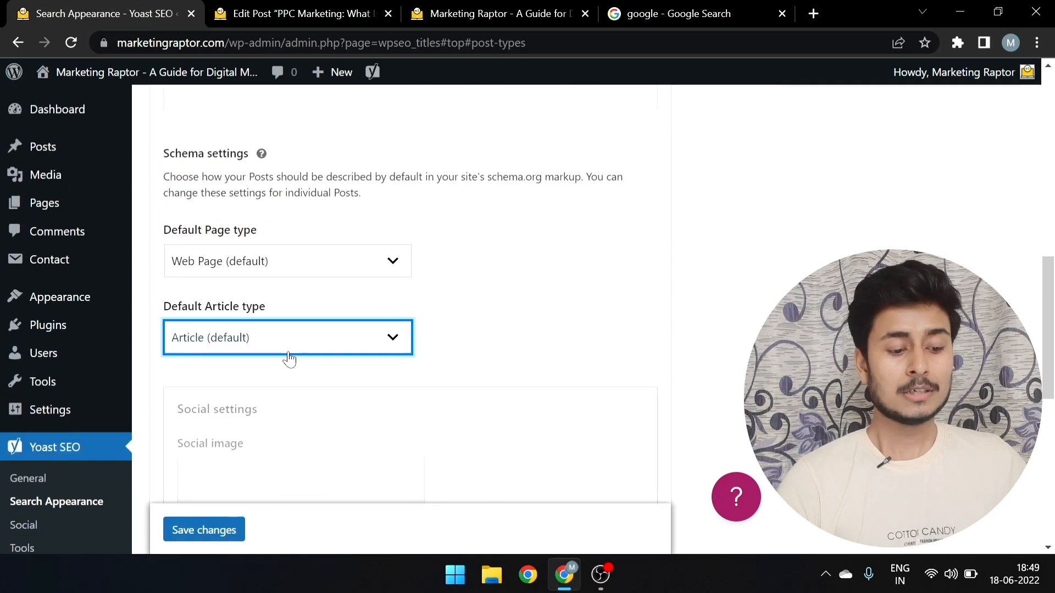
scroll(290, 358, "up", 4)
scroll(290, 358, "down", 13)
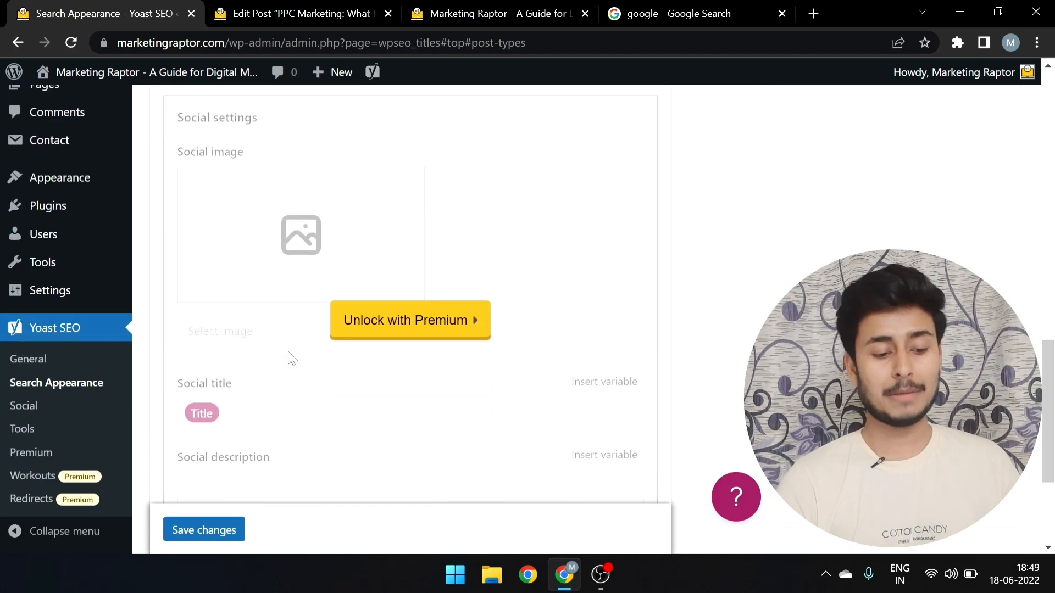
scroll(290, 358, "up", 11)
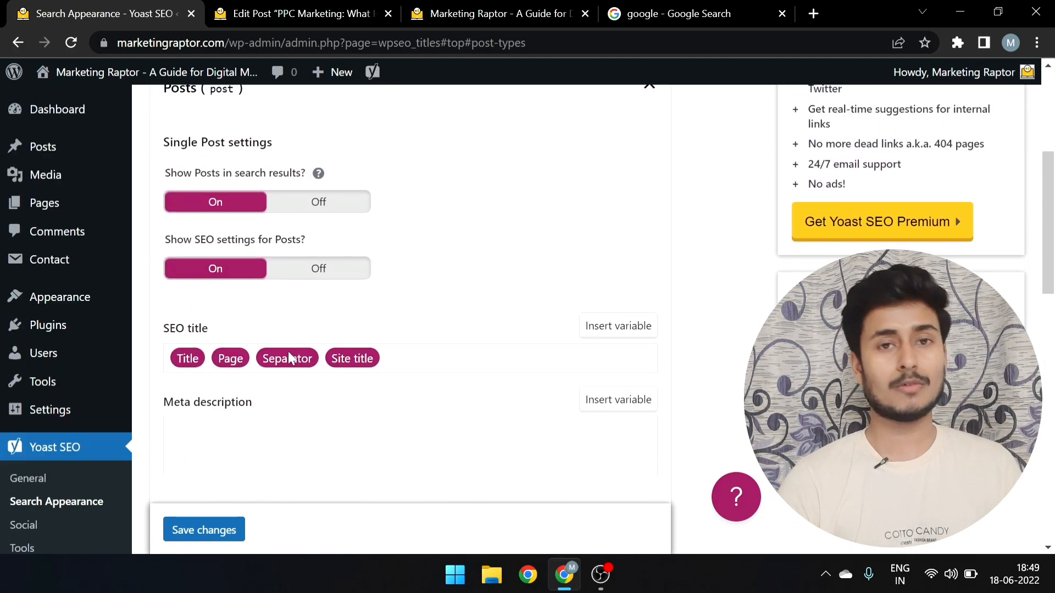
scroll(290, 358, "up", 5)
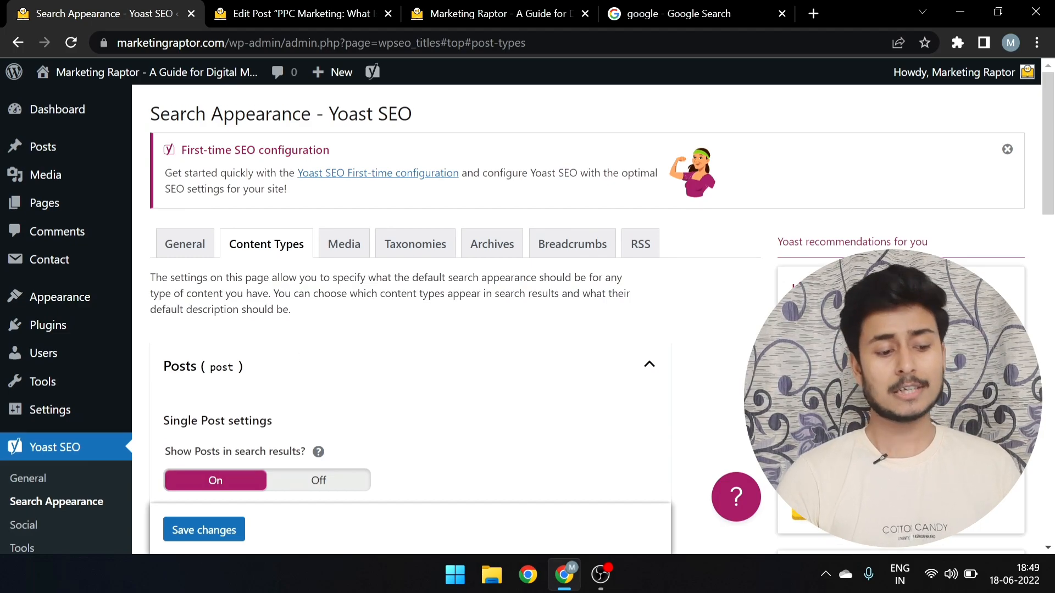
scroll(278, 370, "down", 5)
scroll(278, 371, "down", 6)
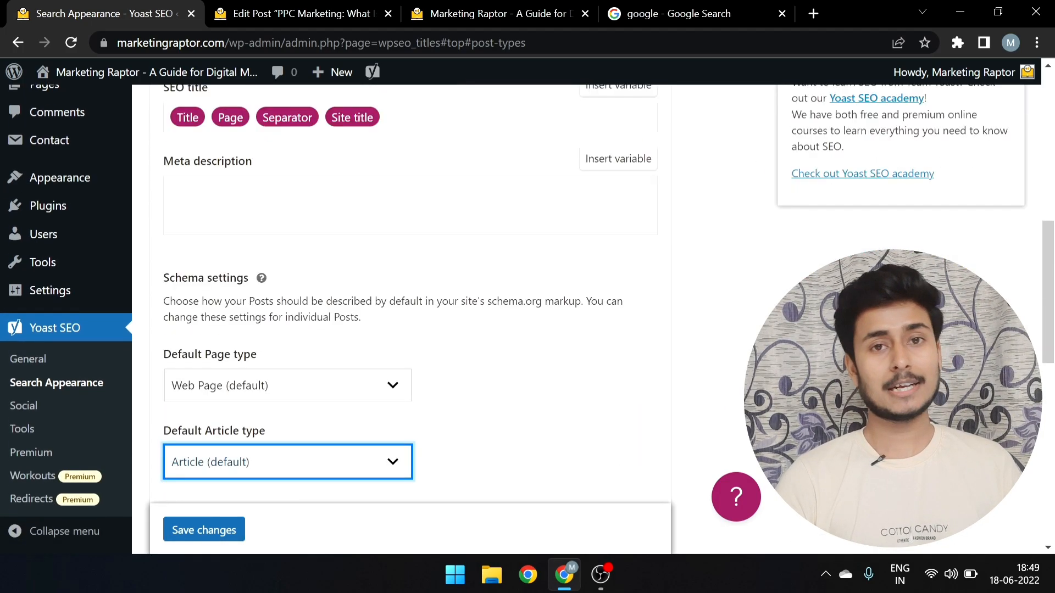
scroll(275, 372, "up", 11)
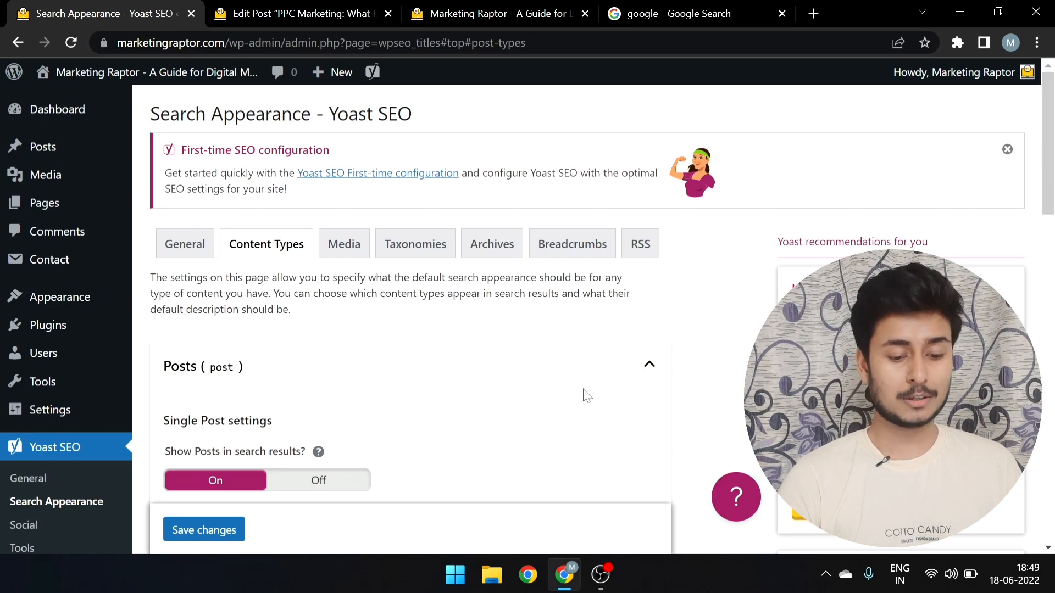
Collapse the Posts section, expand the Pages section and review its search results, SEO title, schema and social settings
left_click(648, 365)
scroll(643, 365, "down", 4)
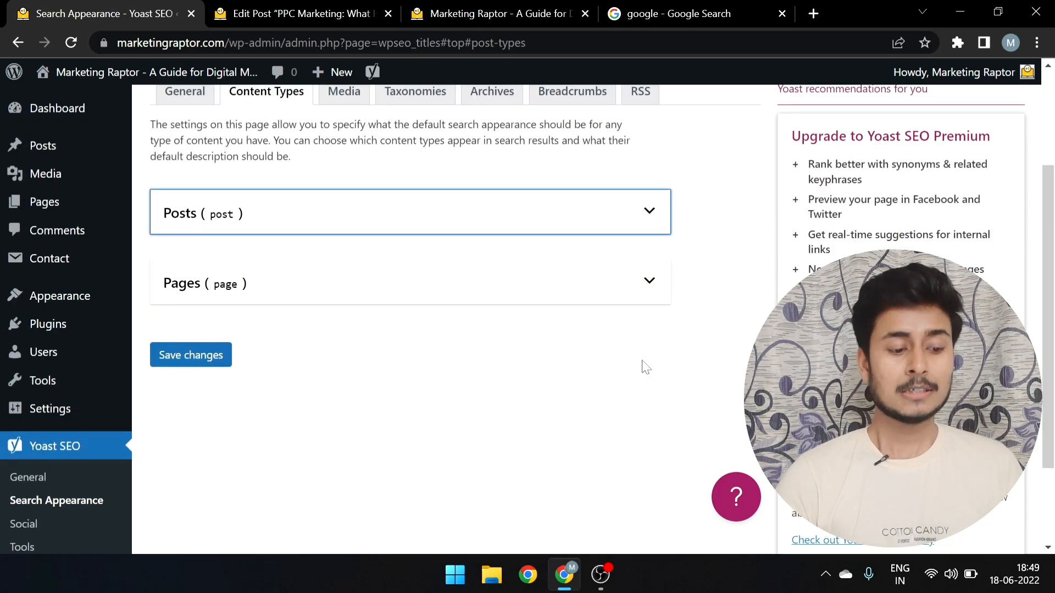
left_click(626, 278)
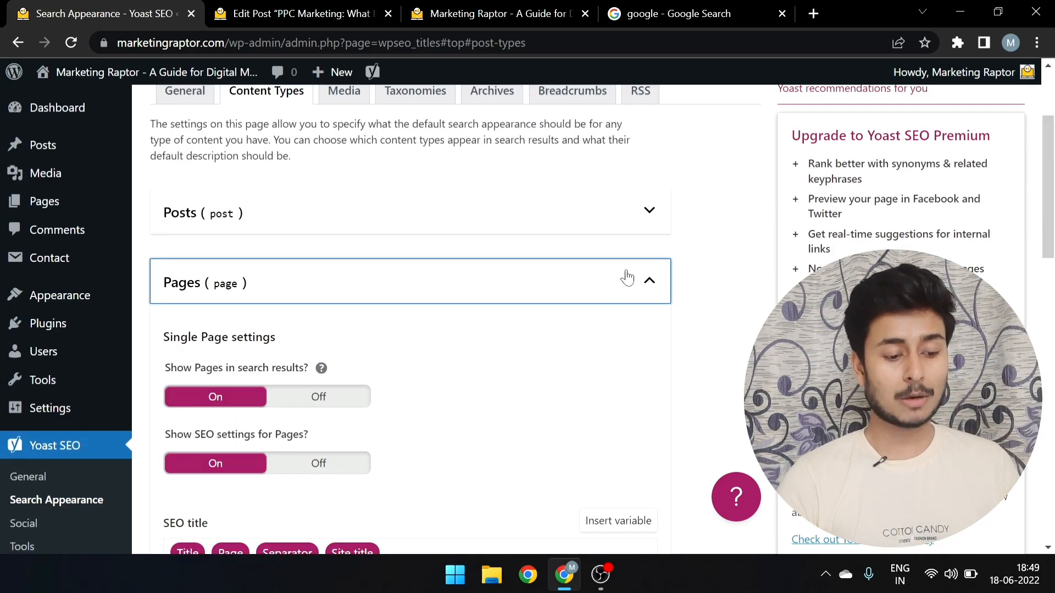
scroll(626, 278, "down", 3)
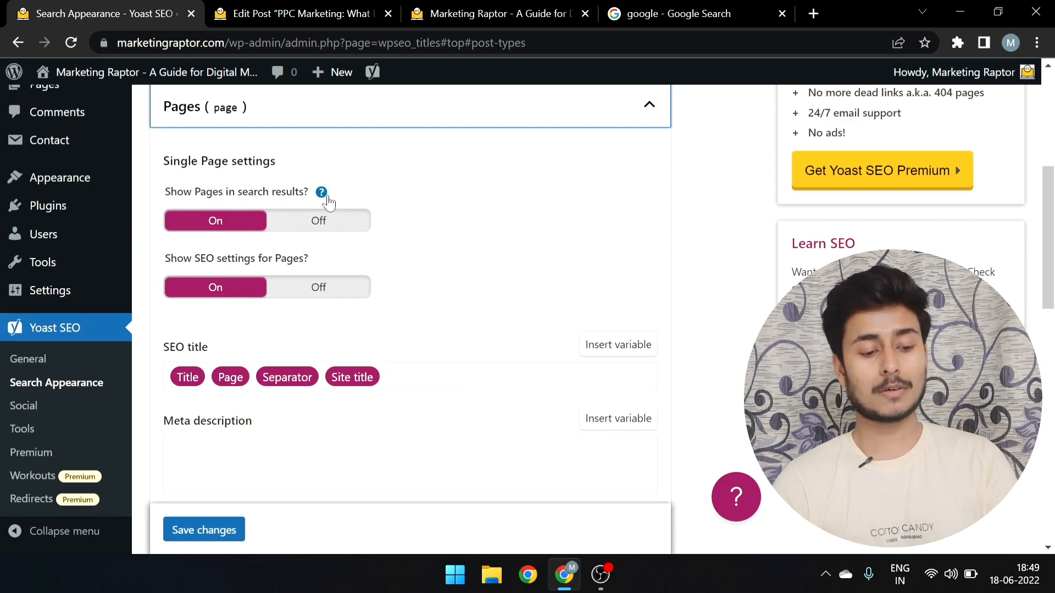
scroll(302, 222, "down", 3)
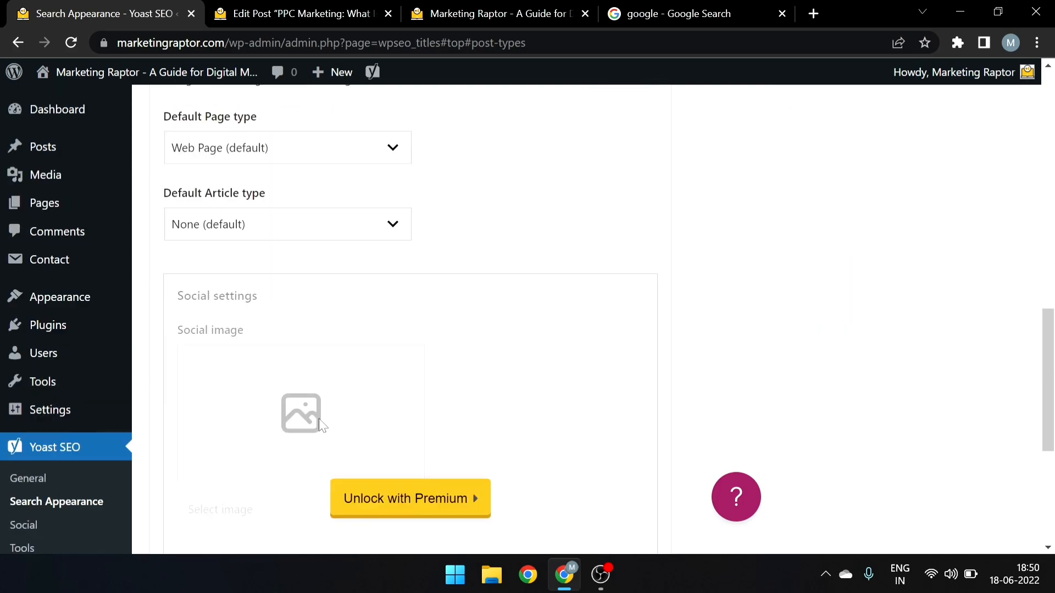
scroll(319, 426, "up", 15)
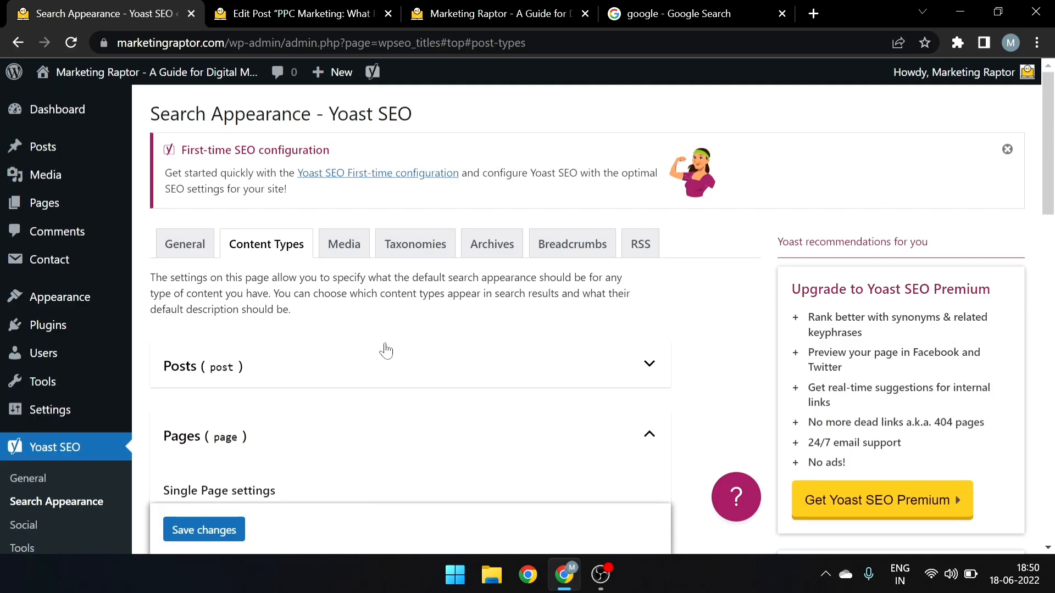
Collapse the Pages section and open the Media settings to review the option that redirects attachment URLs
left_click(376, 434)
scroll(377, 432, "down", 4)
scroll(379, 431, "up", 3)
scroll(379, 431, "up", 1)
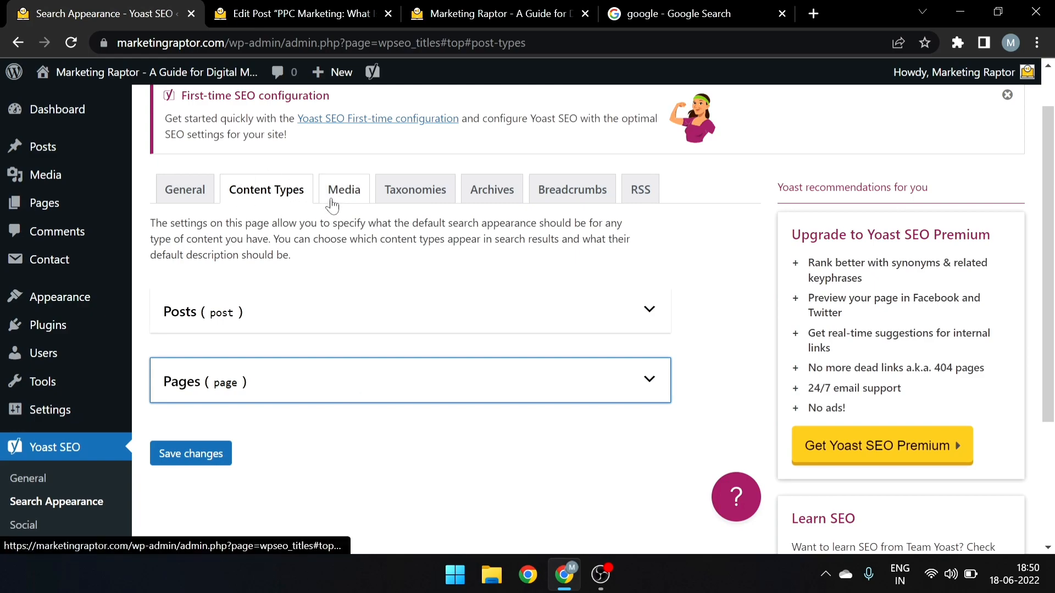
left_click(335, 202)
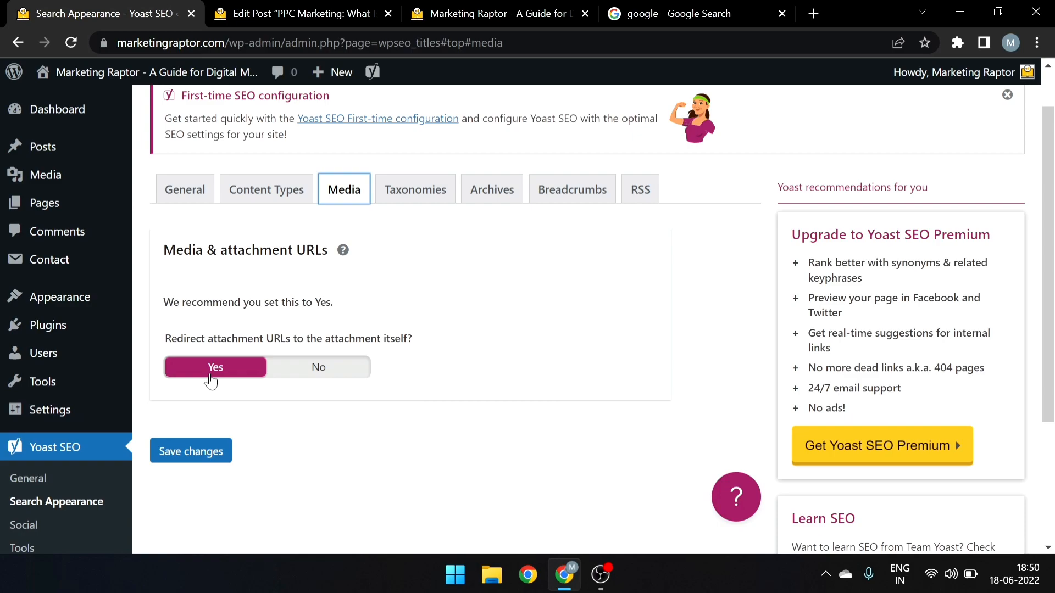
Open the Taxonomies settings and compare the Categories section with the categories assigned to the PPC Marketing post
left_click(397, 204)
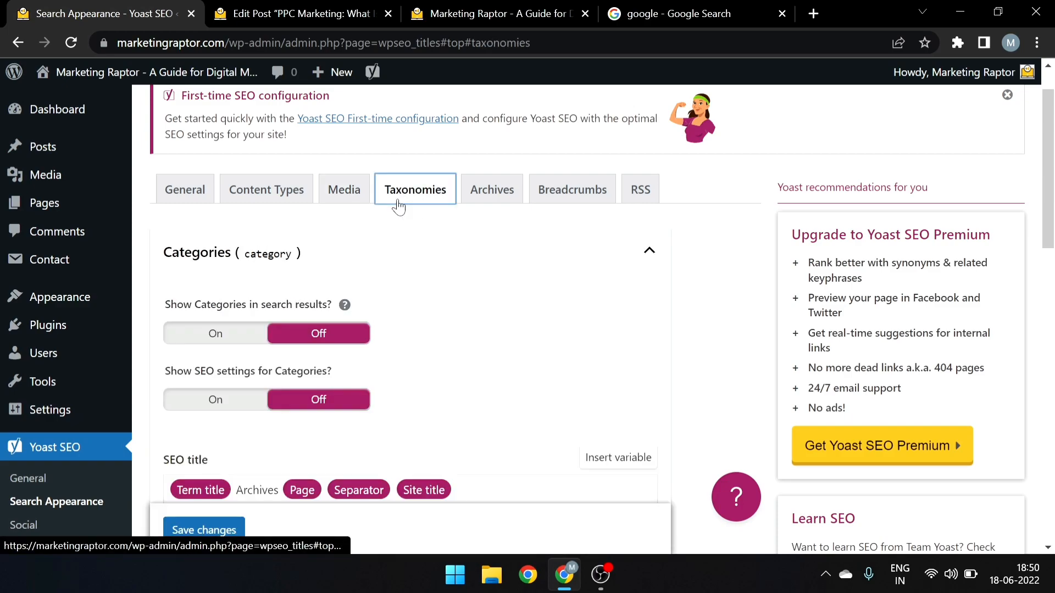
scroll(399, 208, "down", 1)
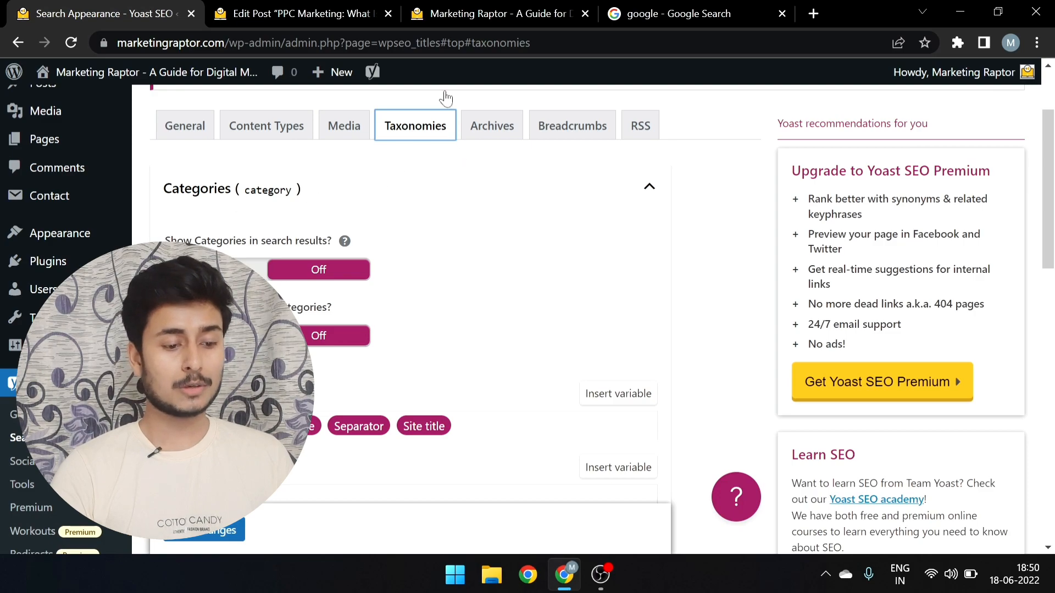
left_click(306, 7)
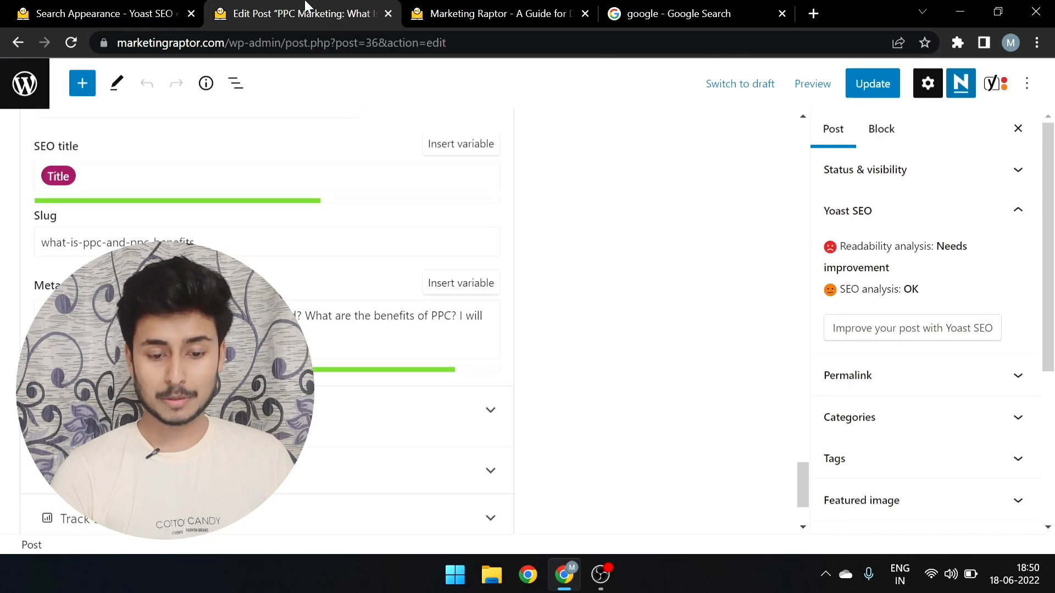
left_click(983, 199)
left_click(890, 304)
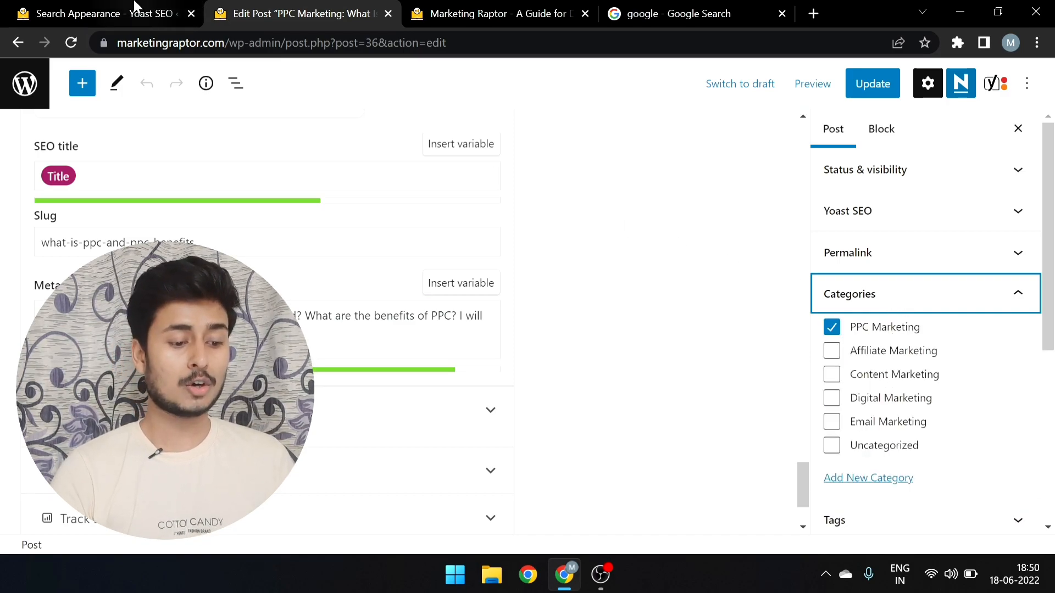
left_click(134, 12)
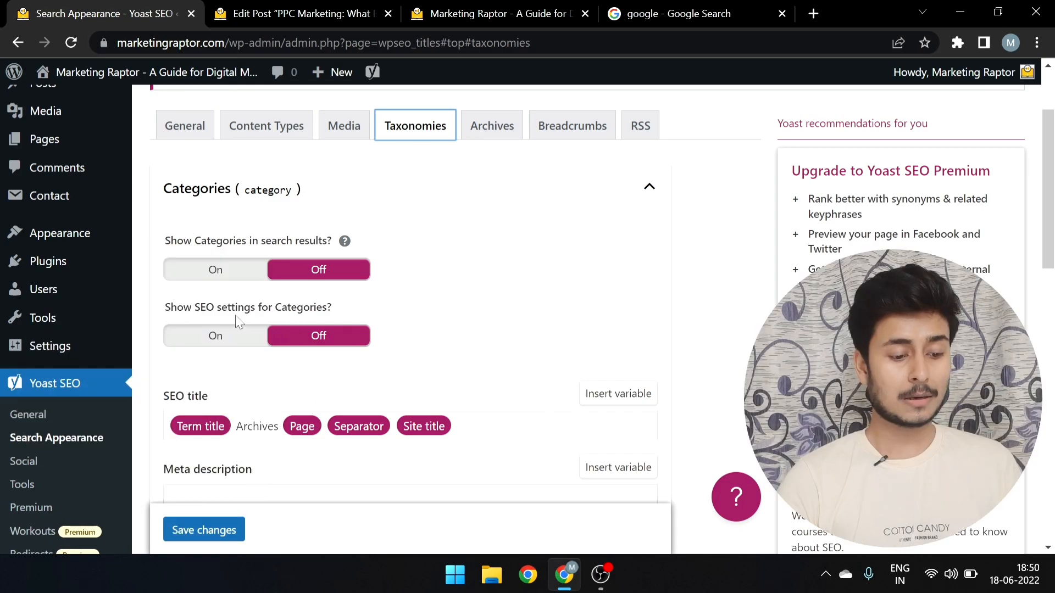
View the Content Marketing category archive on the site and compare it with the default SEO title and meta description for Categories
scroll(239, 321, "down", 1)
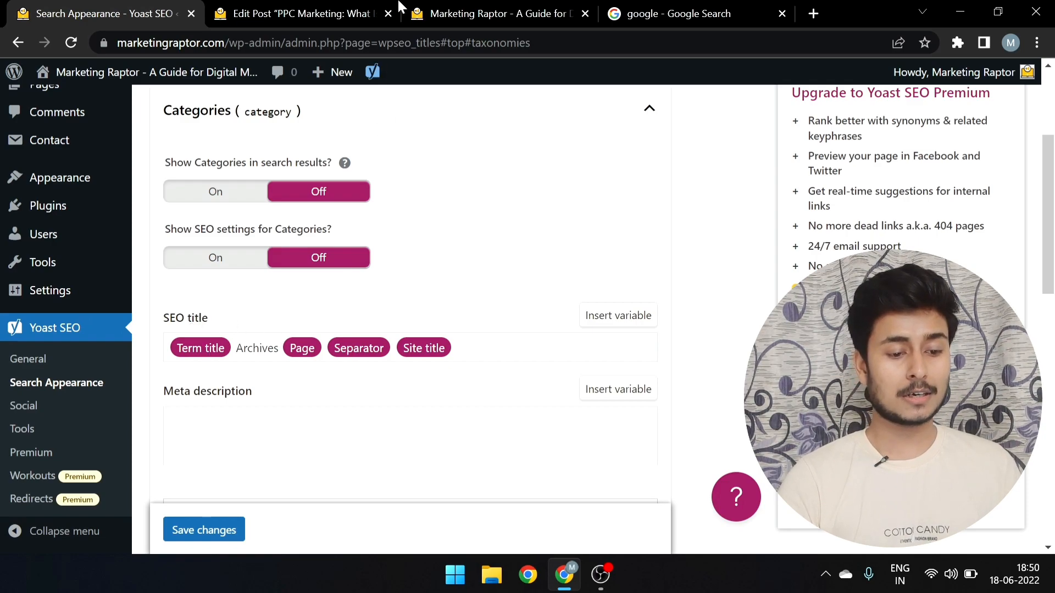
left_click(418, 13)
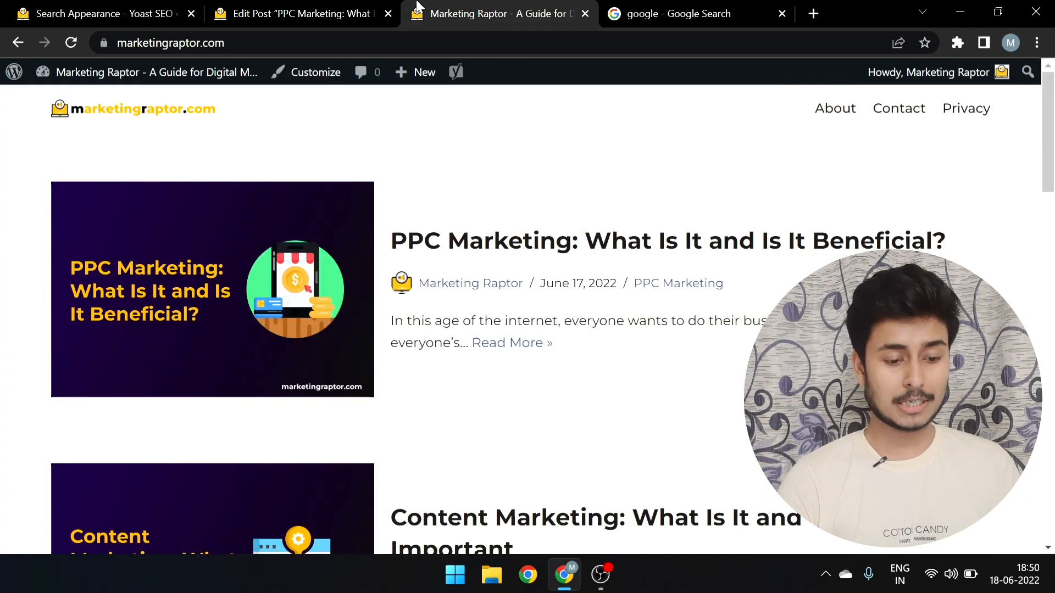
left_click(675, 293)
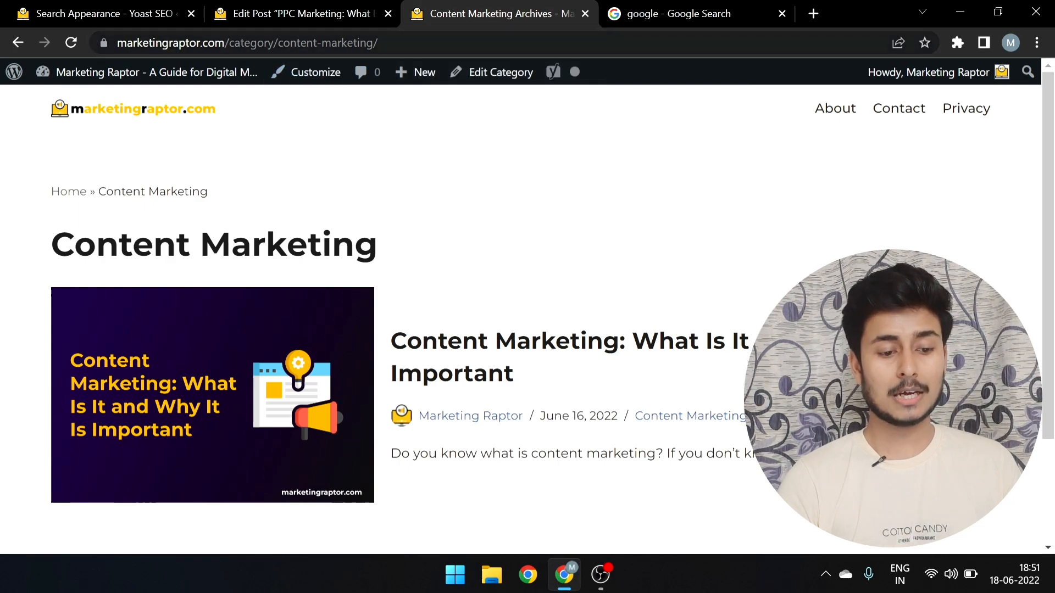
left_click(98, 12)
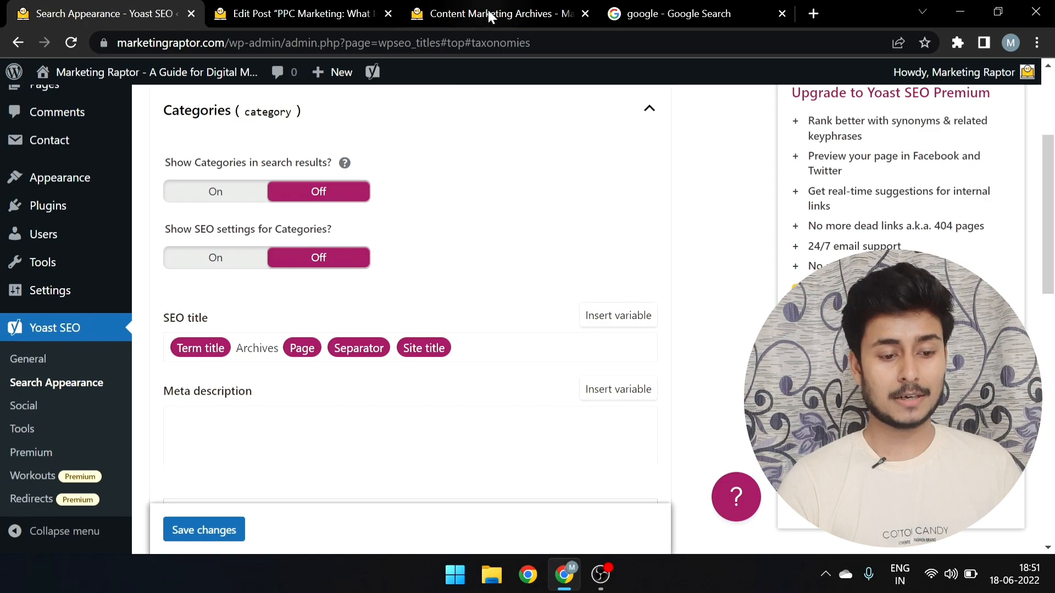
scroll(295, 311, "down", 5)
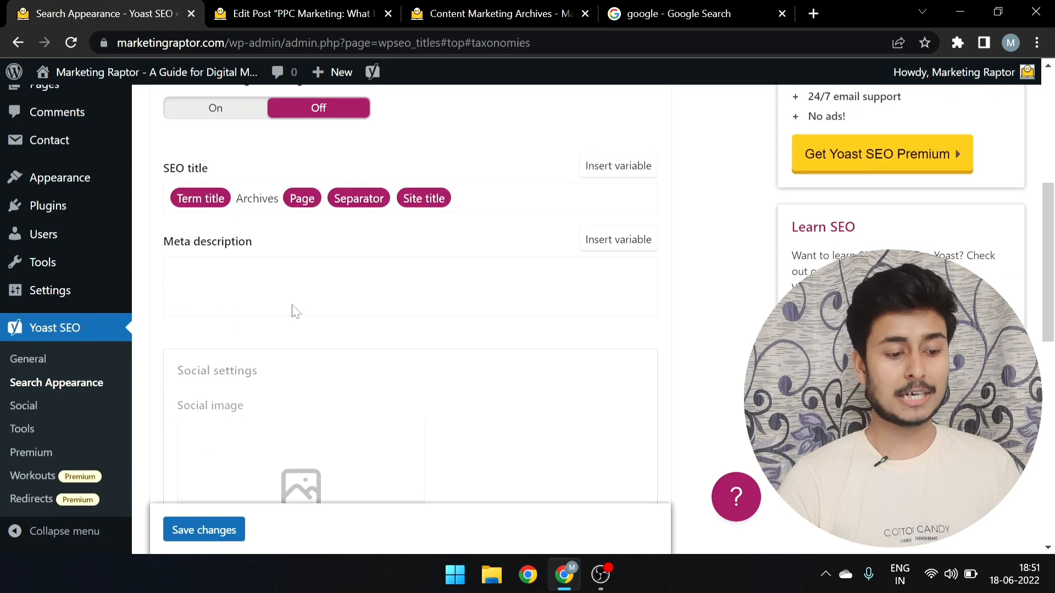
Finish reviewing the Categories section in Taxonomies, collapse it, and briefly expand the Tags section to see its settings
scroll(420, 134, "down", 4)
scroll(420, 135, "up", 10)
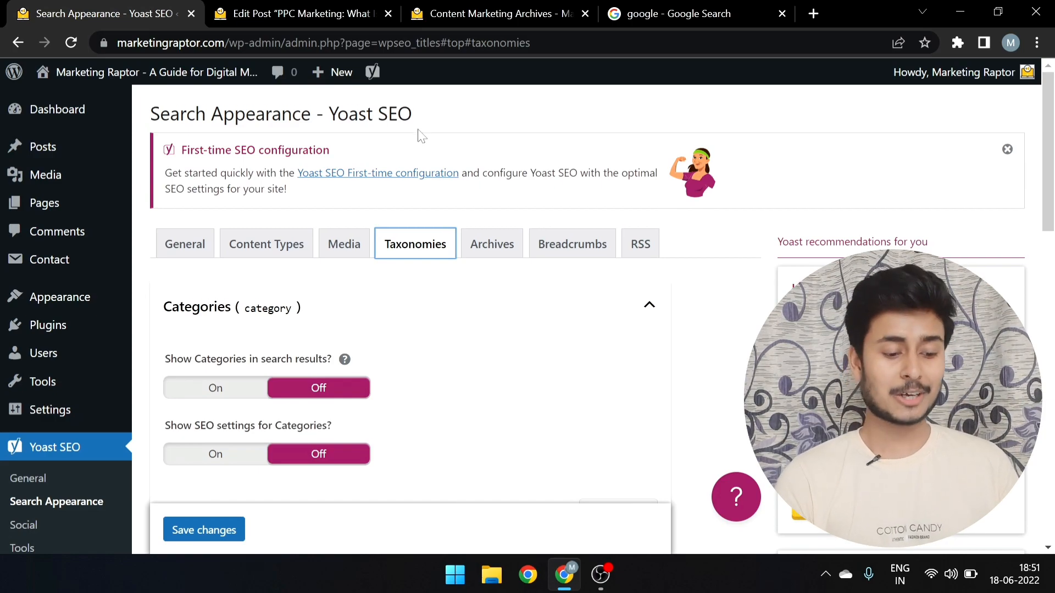
left_click(374, 306)
scroll(329, 286, "down", 2)
left_click(320, 268)
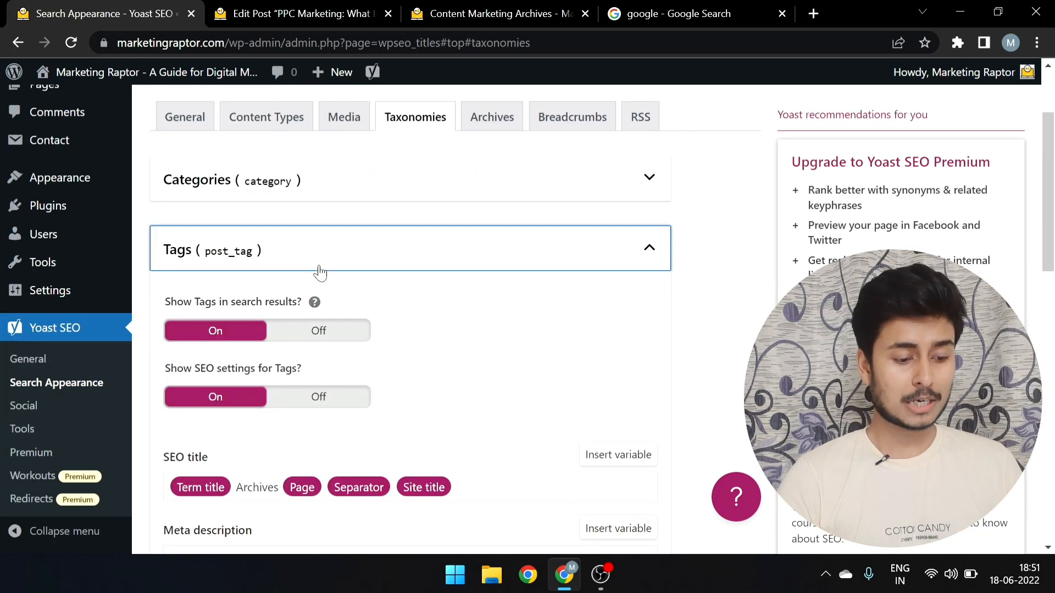
left_click(320, 269)
In the PPC Marketing post editor, collapse the Categories panel and look at the Tags panel with its field for new tags
left_click(297, 13)
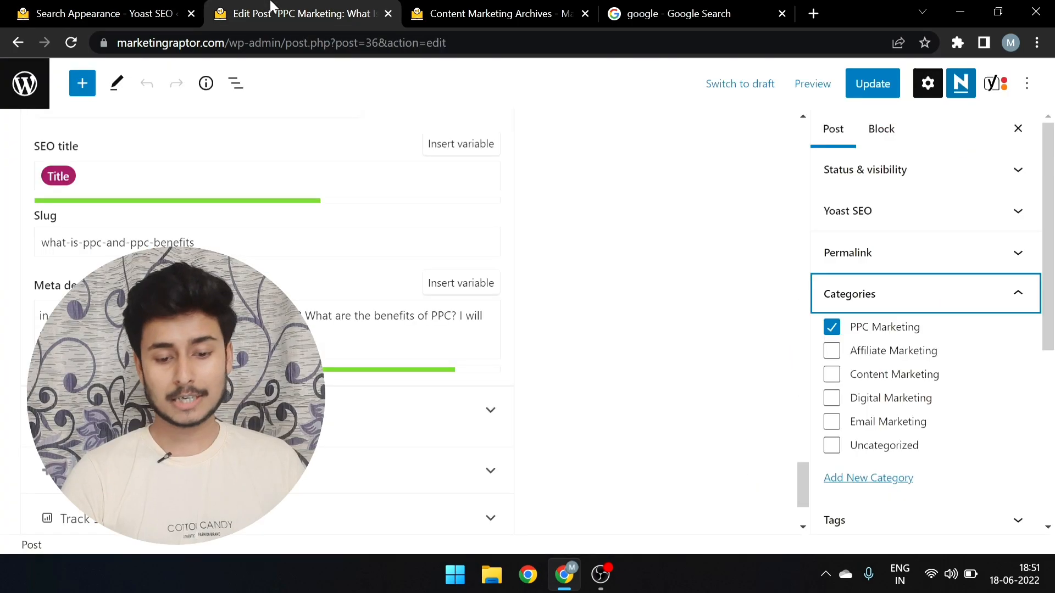
left_click(954, 302)
left_click(895, 351)
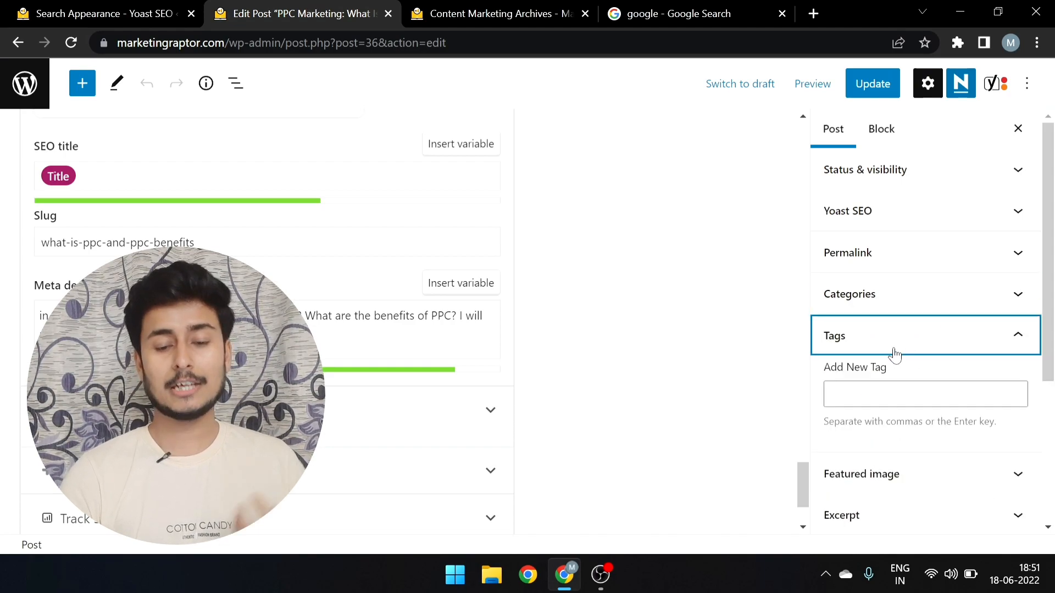
left_click(893, 352)
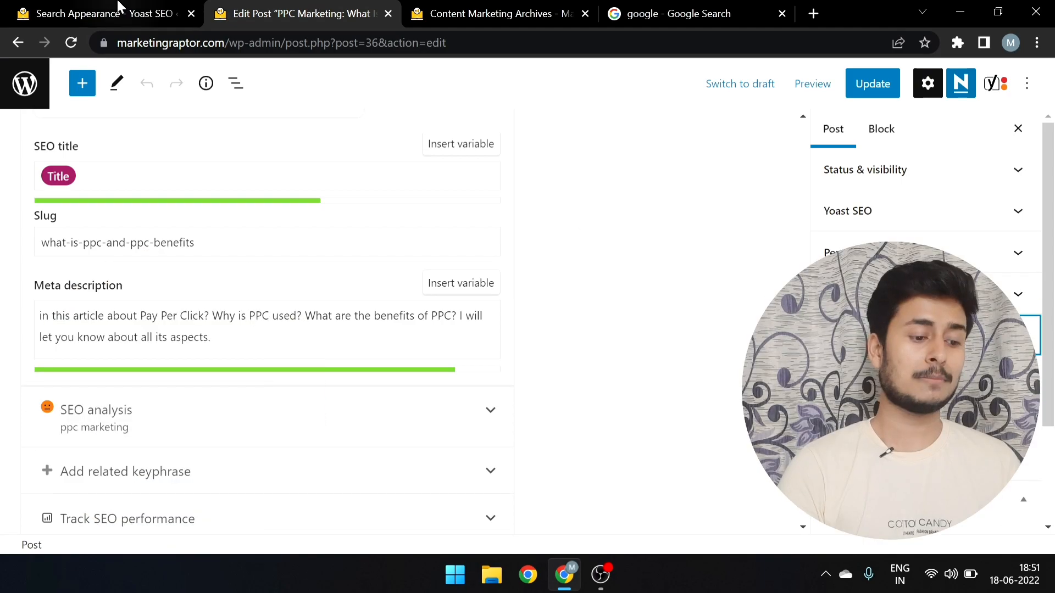
Return to the Taxonomies settings and review the SEO title, meta description and social settings for Tags, plus the Formats and Category URLs sections
left_click(118, 6)
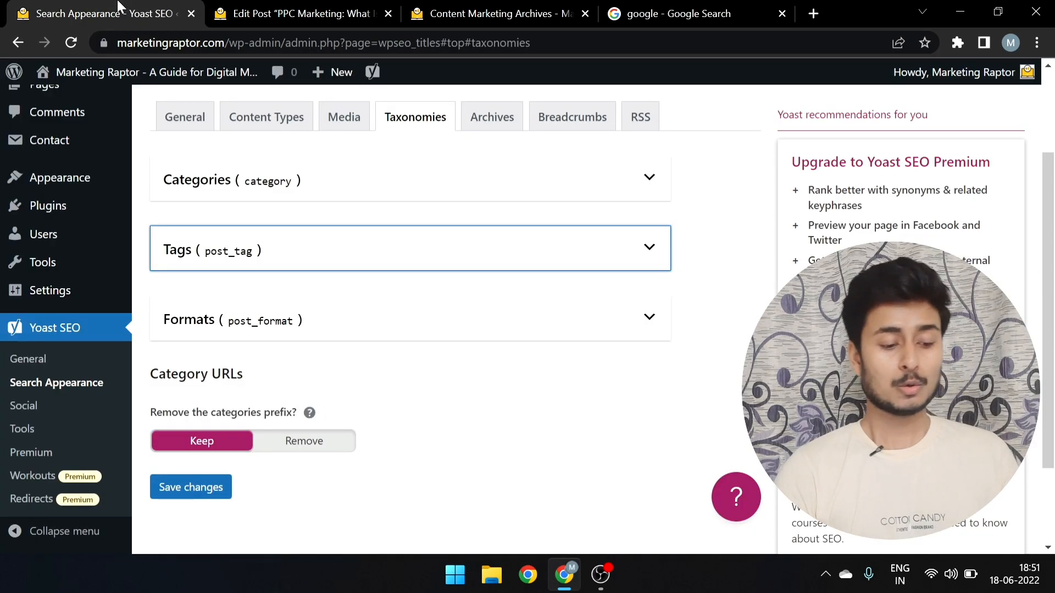
left_click(242, 261)
scroll(351, 368, "down", 5)
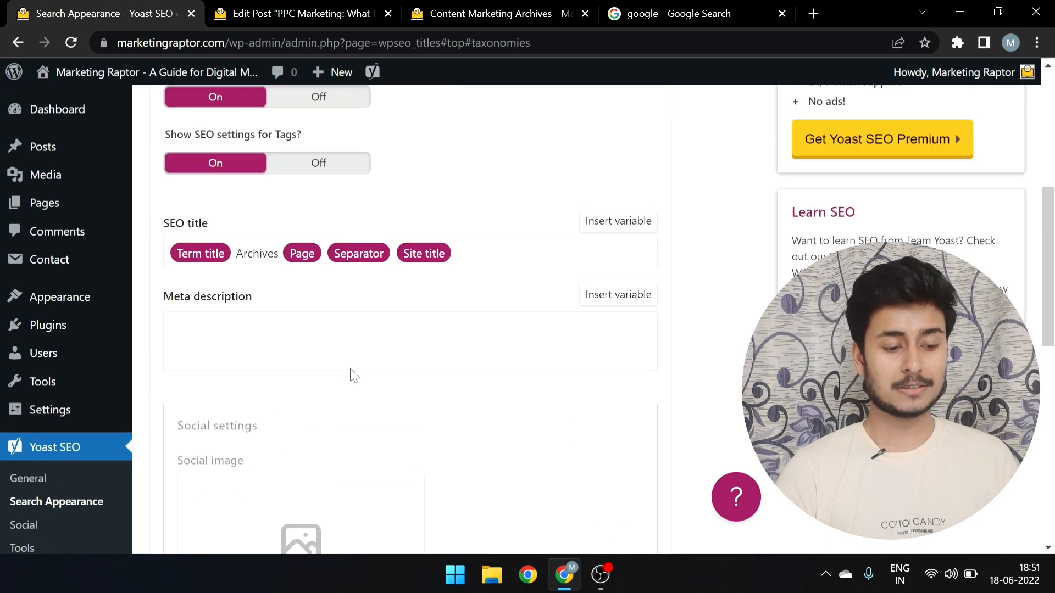
scroll(423, 236, "up", 2)
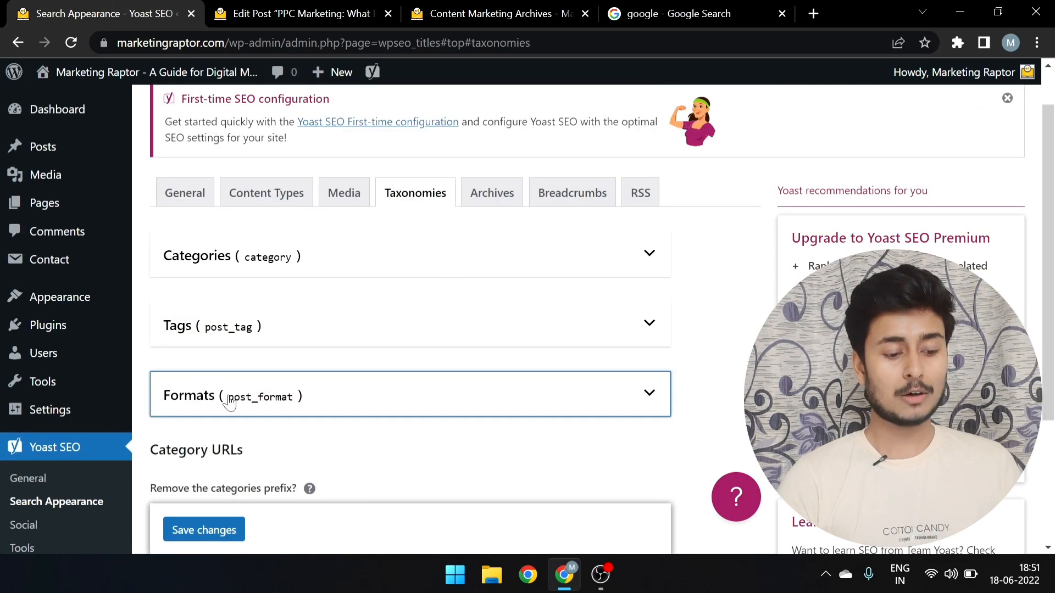
scroll(290, 390, "down", 2)
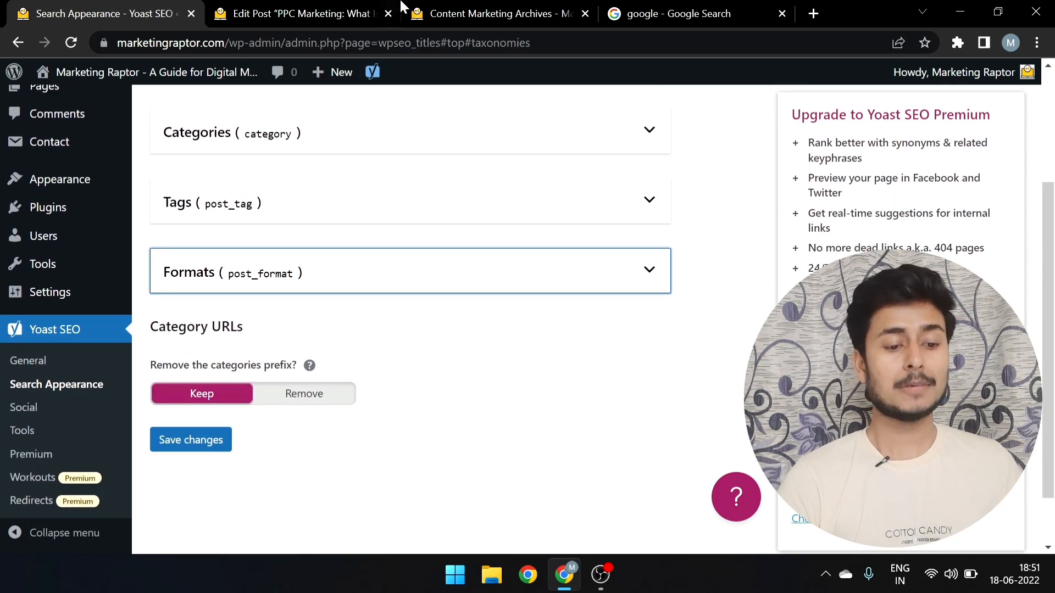
Show the Content Marketing archive and highlight the word "category" in its web address
left_click(504, 11)
left_click(246, 43)
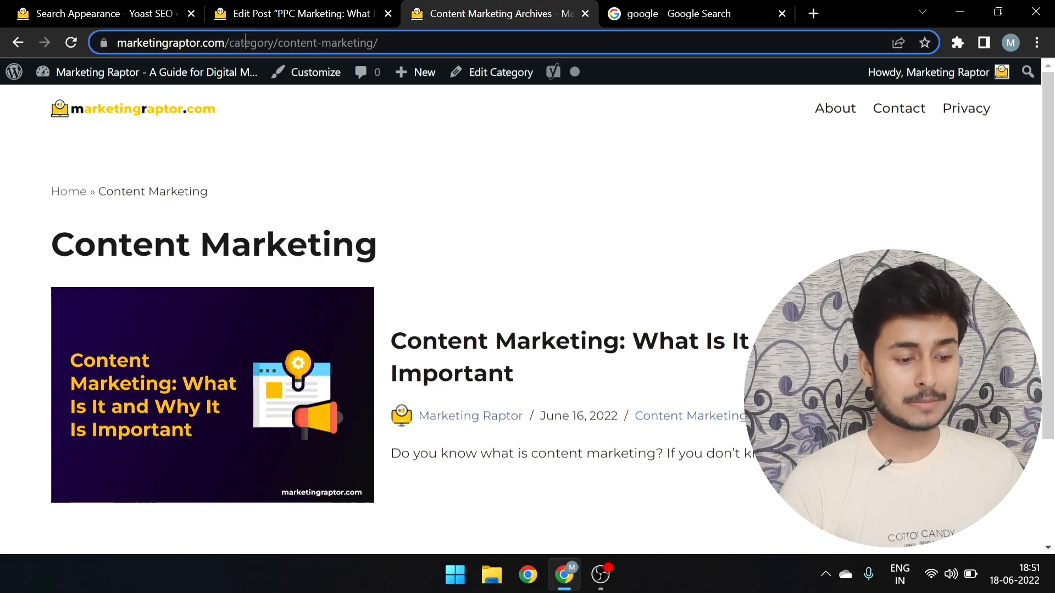
double_click(246, 42)
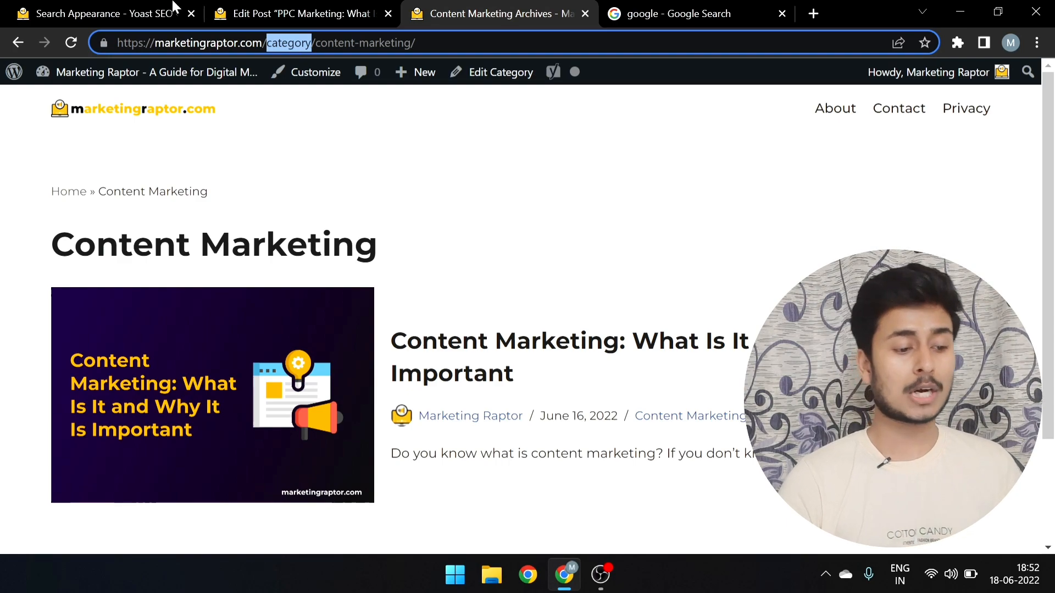
Set the categories prefix option under Category URLs to Remove, save the changes and reload the Content Marketing archive to check its address
left_click(110, 12)
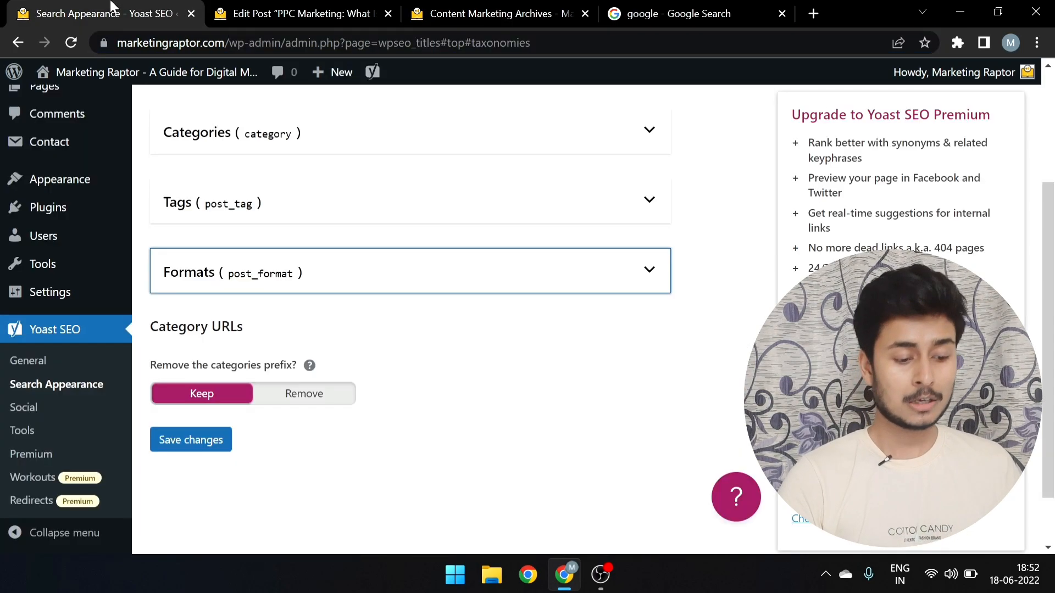
left_click(319, 399)
left_click(191, 441)
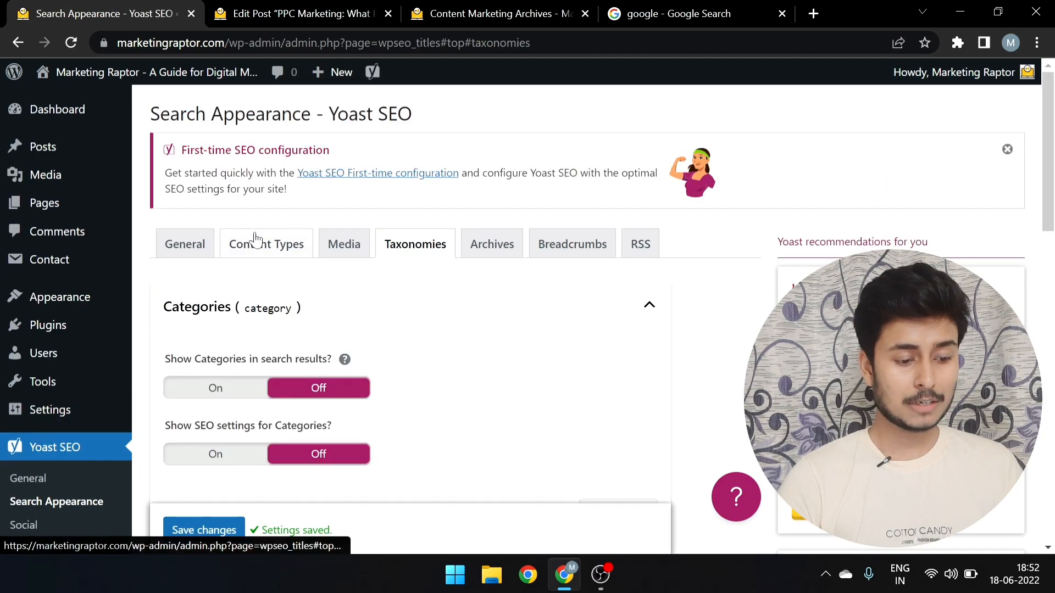
left_click_drag(442, 11, 254, 10)
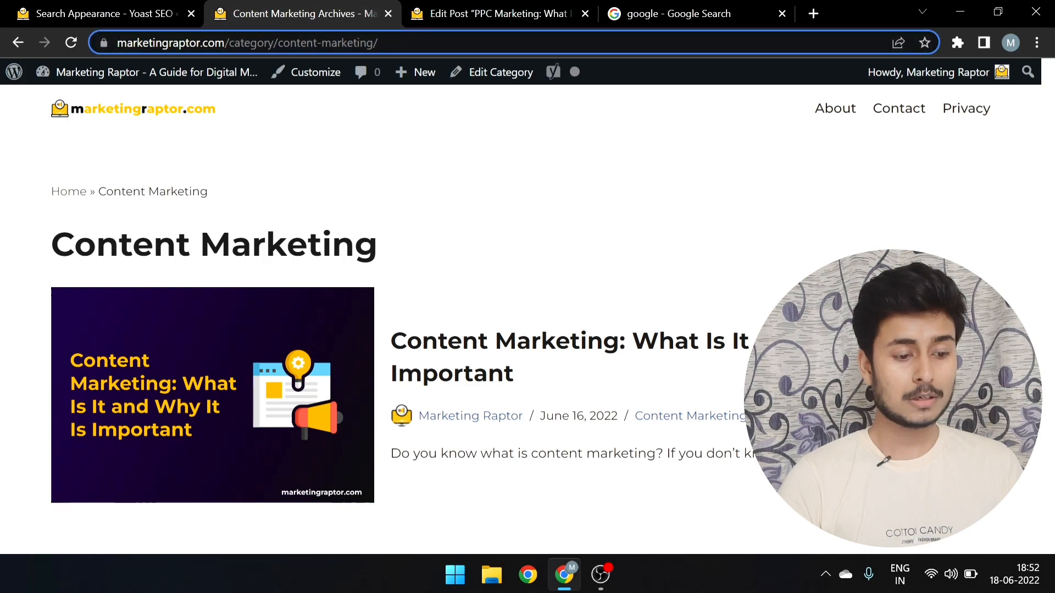
key("F5")
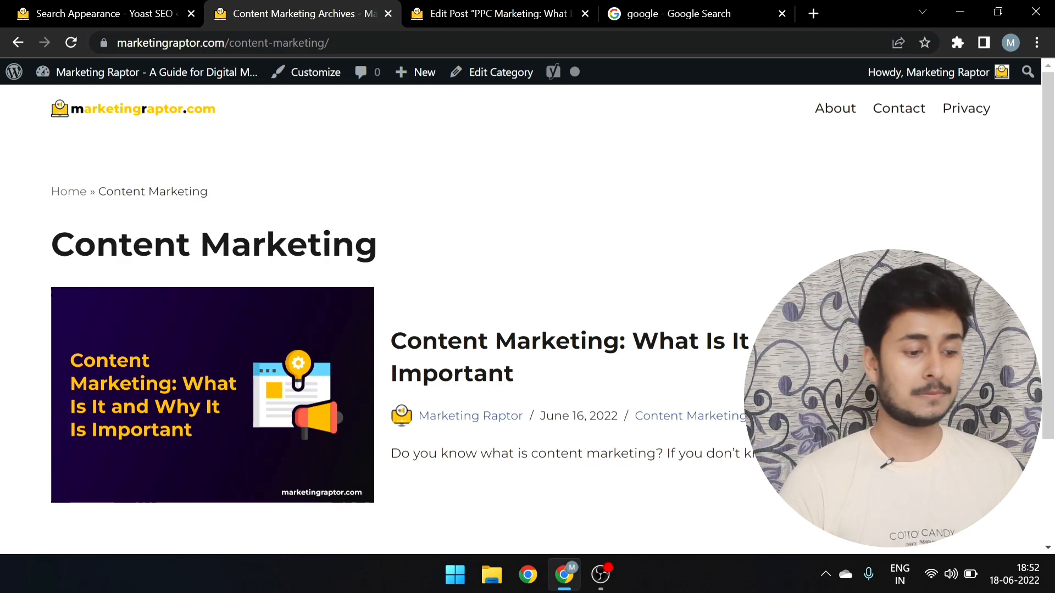
Return to the Category URLs option in the Taxonomies settings and save the changes again
left_click(108, 11)
left_click(249, 455)
scroll(250, 456, "down", 2)
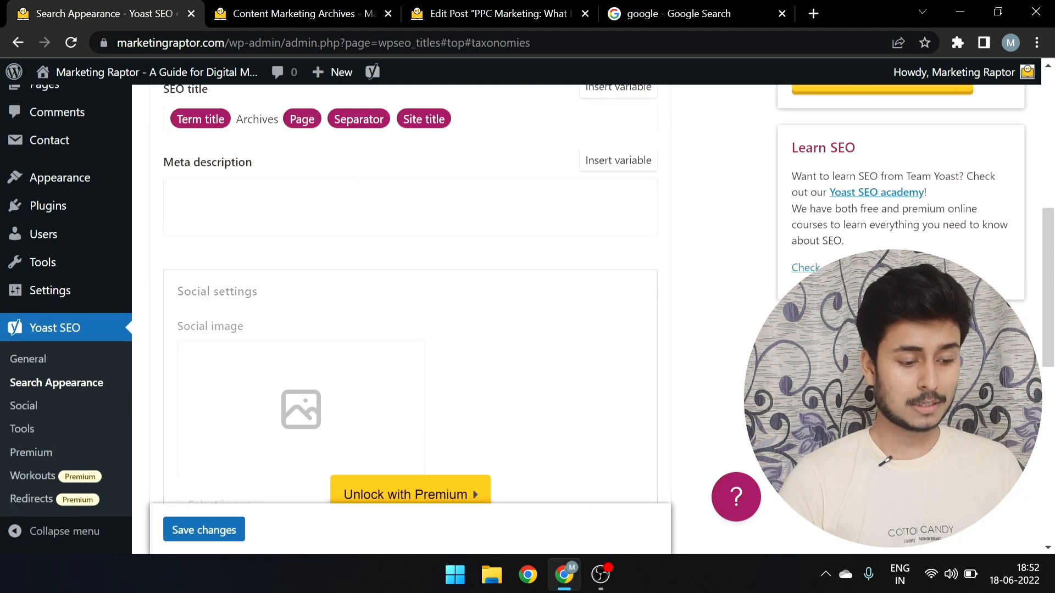
scroll(252, 457, "down", 10)
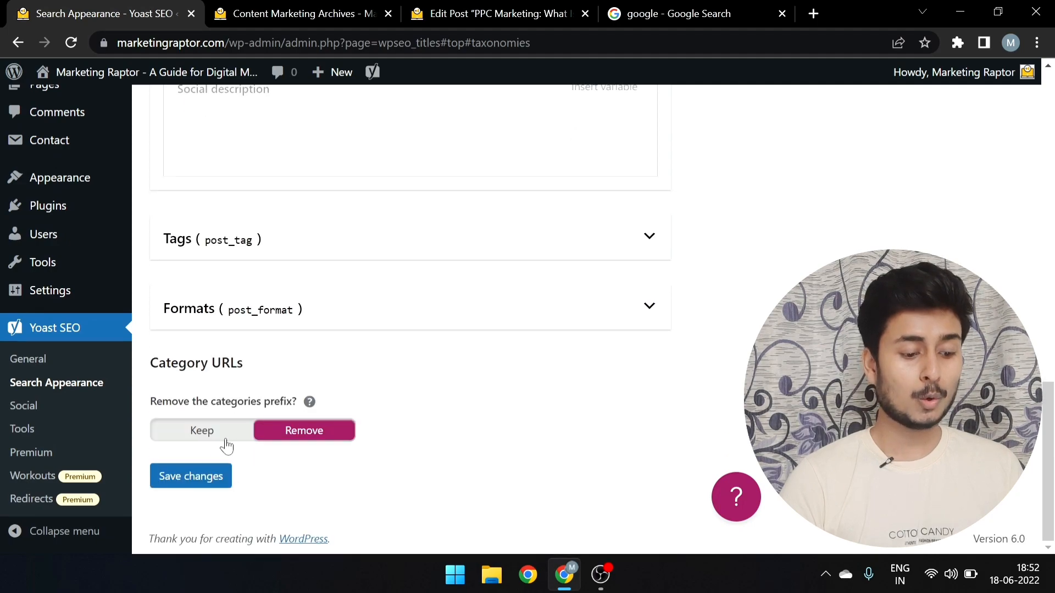
left_click(175, 477)
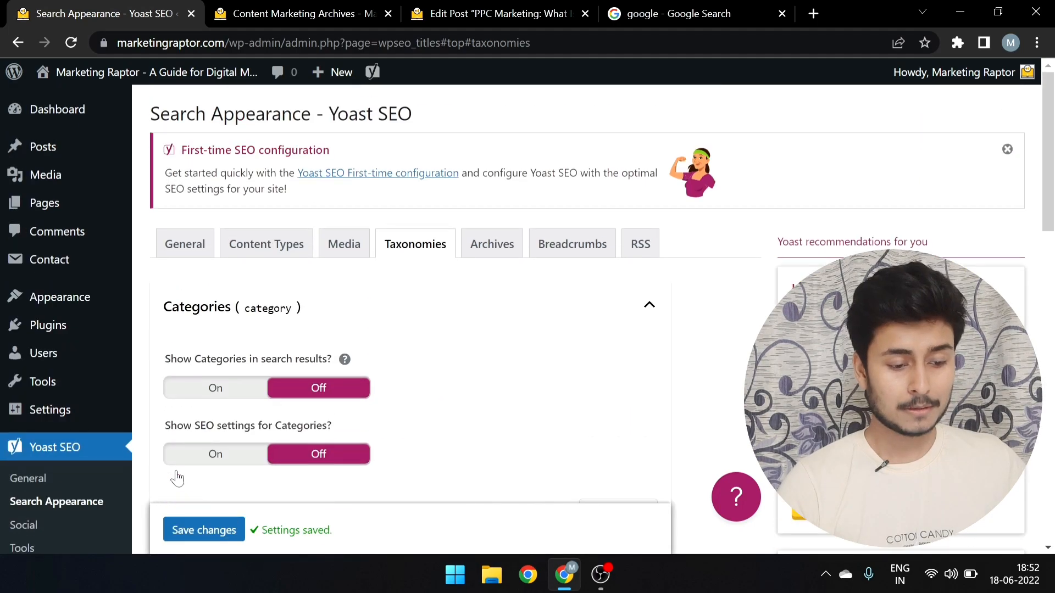
Open the Archives settings and compare the Author archives option with the author shown on the Content Marketing archive page
left_click(494, 244)
scroll(496, 254, "down", 3)
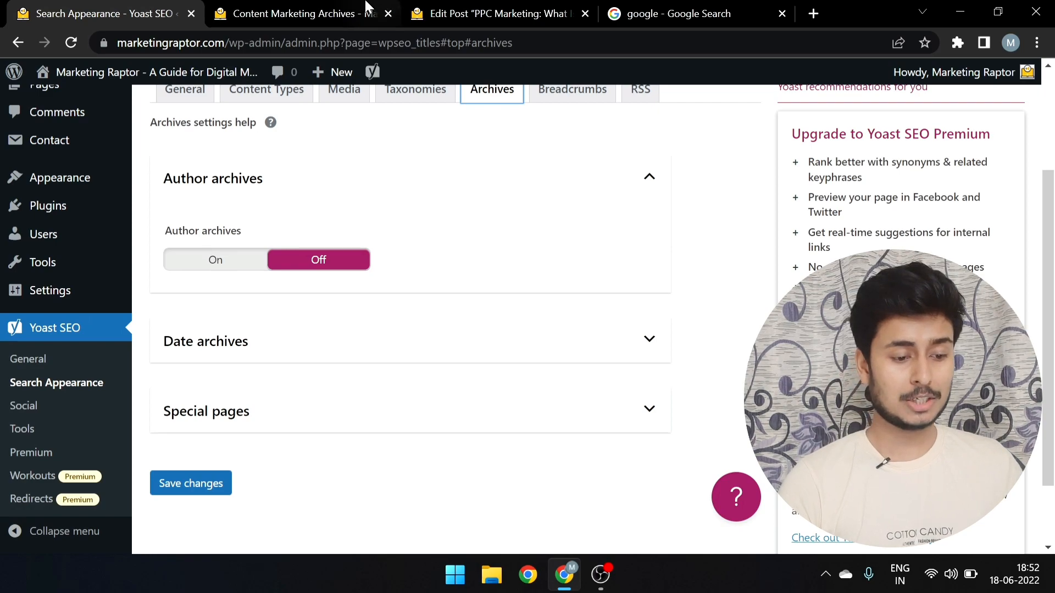
left_click(311, 7)
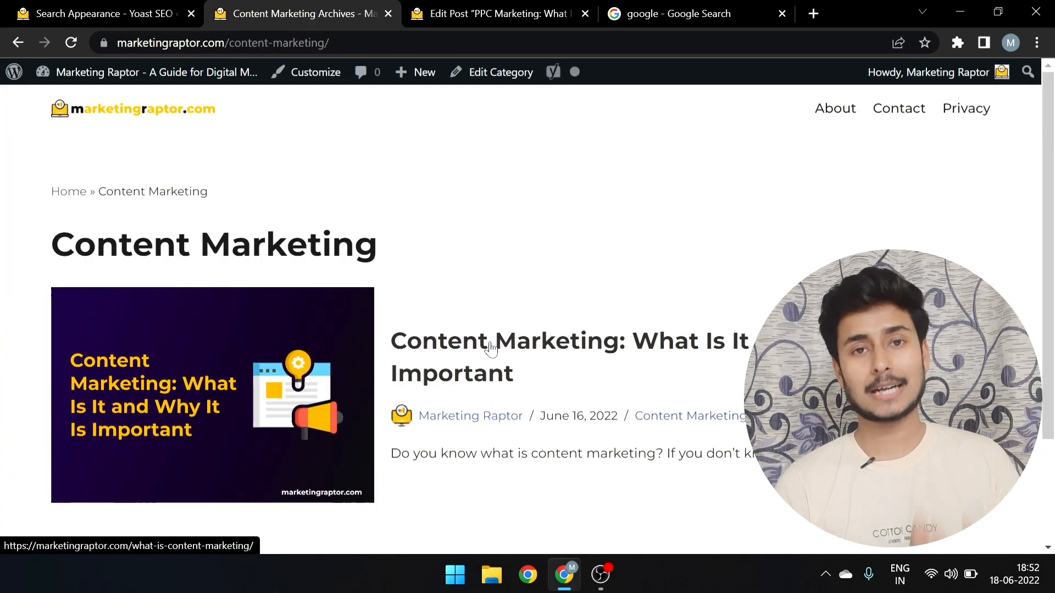
left_click(85, 6)
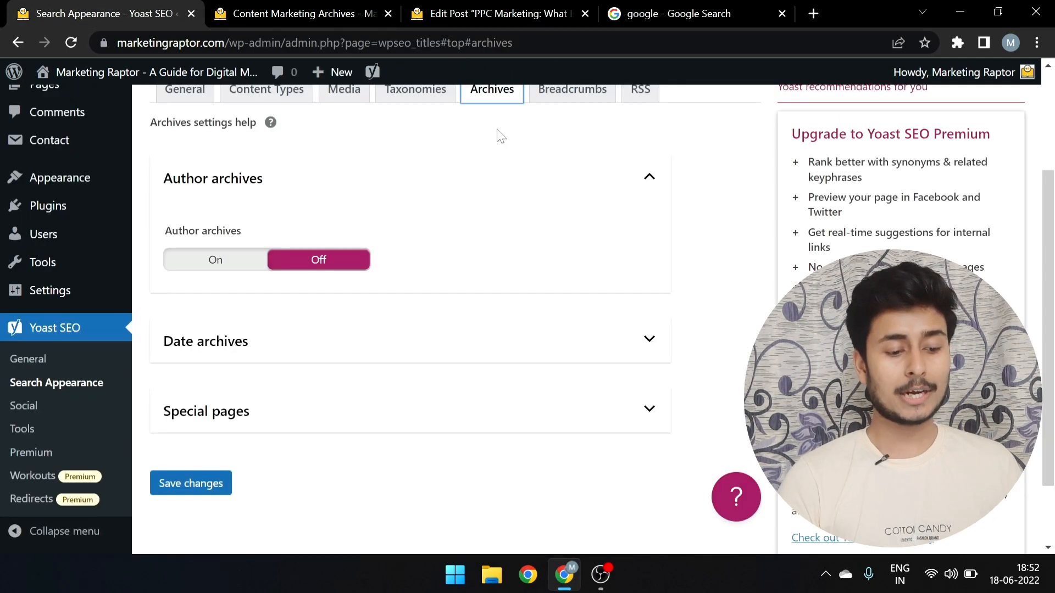
Switch Author archives on to examine its search results and SEO title options, switch it back off and collapse the section
left_click(220, 261)
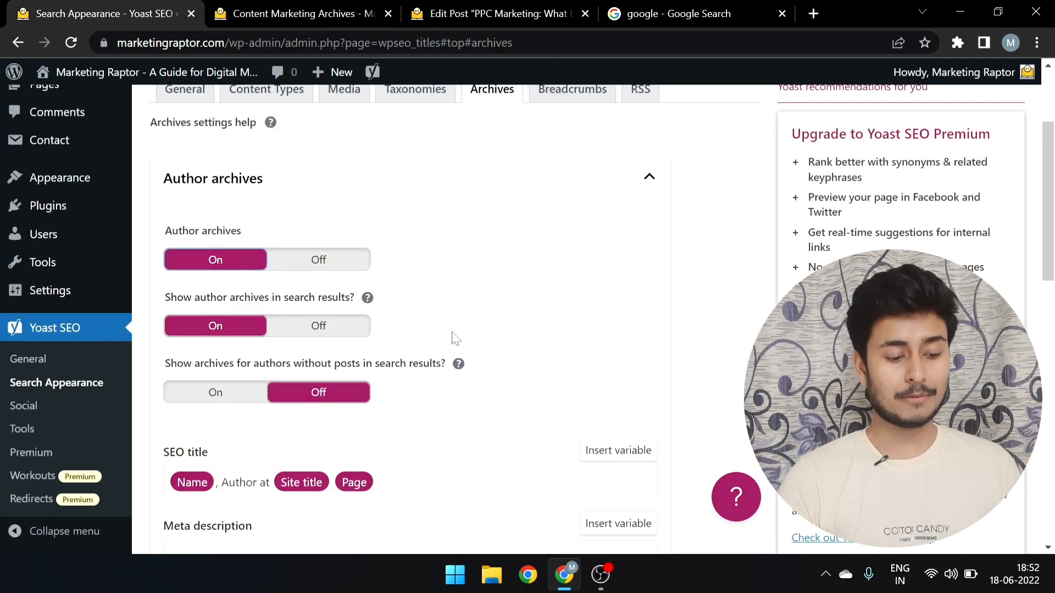
scroll(353, 370, "up", 3)
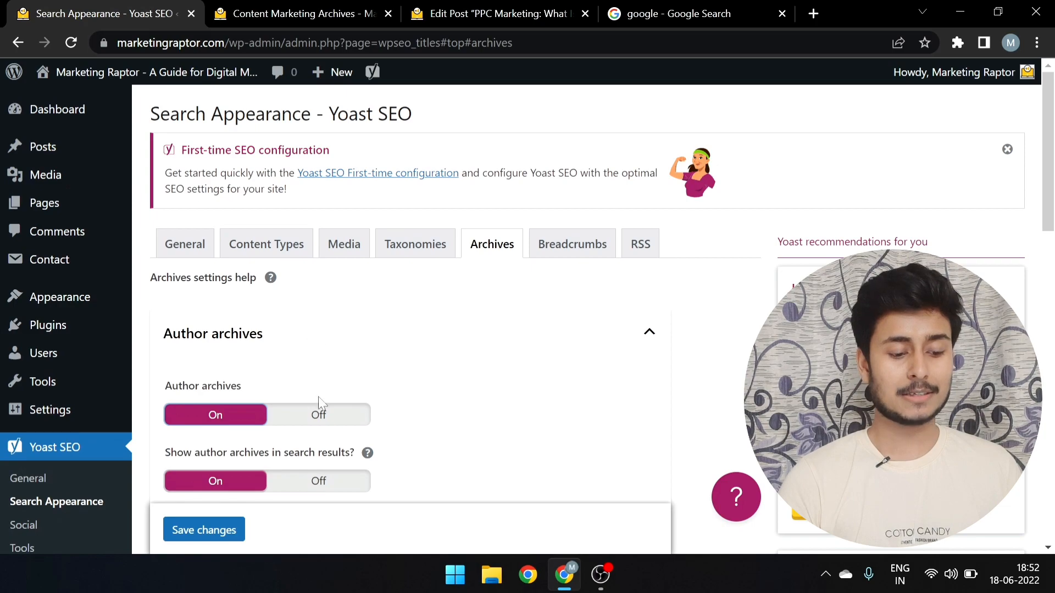
left_click(304, 422)
left_click(306, 332)
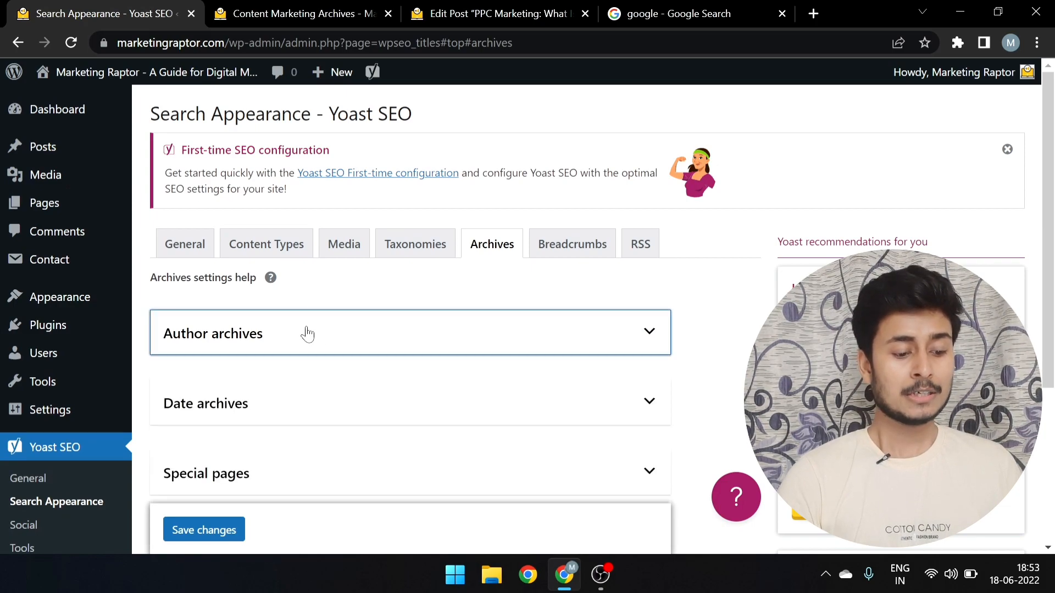
Expand Date archives and compare its settings with the date shown on the RaptorKit result in the Google search for raptorkit
scroll(311, 334, "down", 3)
left_click(271, 197)
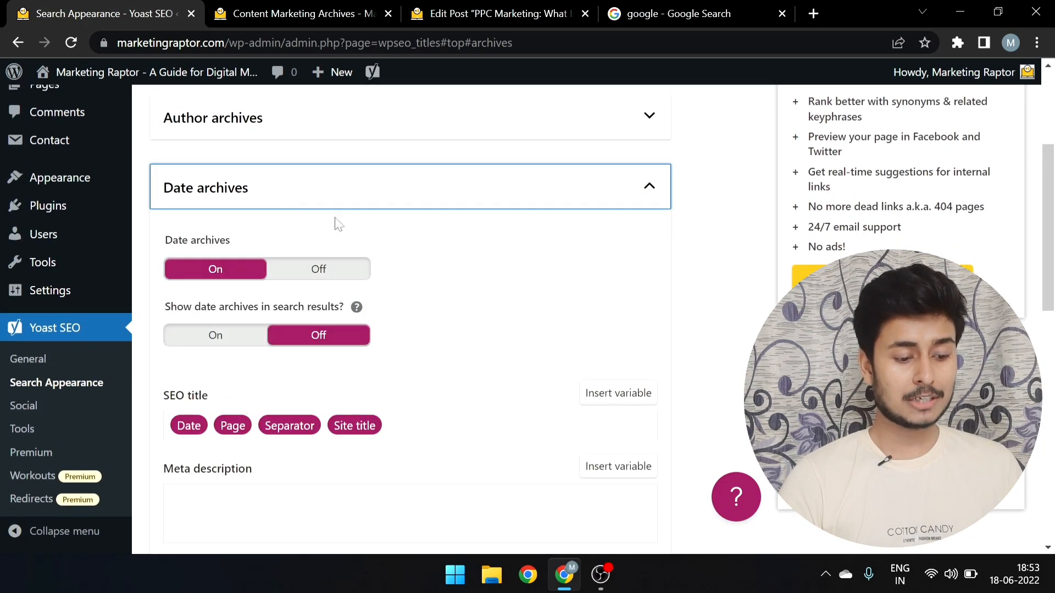
left_click(627, 12)
key("alt+Left")
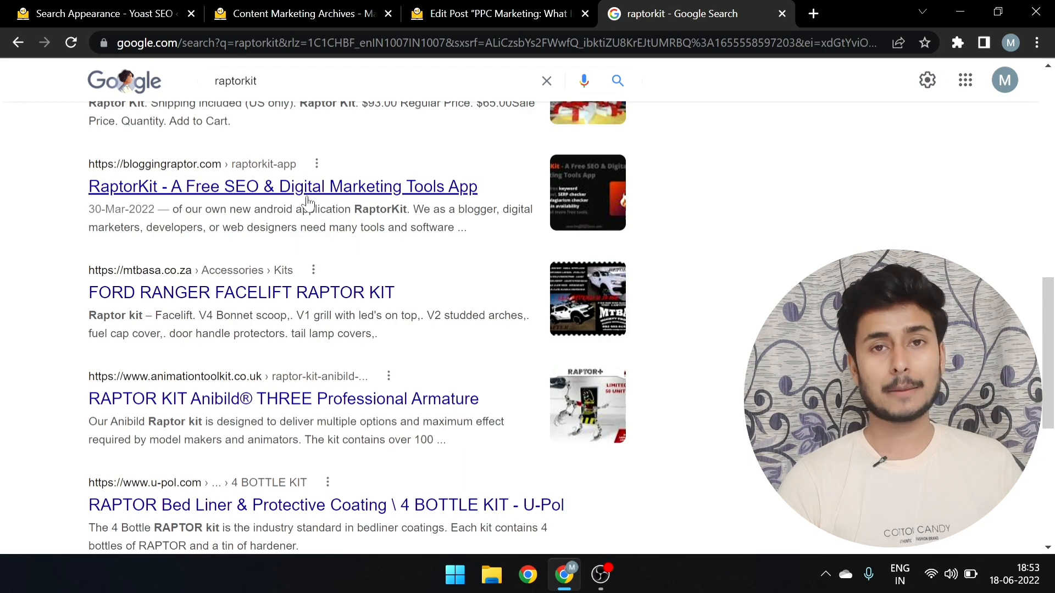
double_click(142, 209)
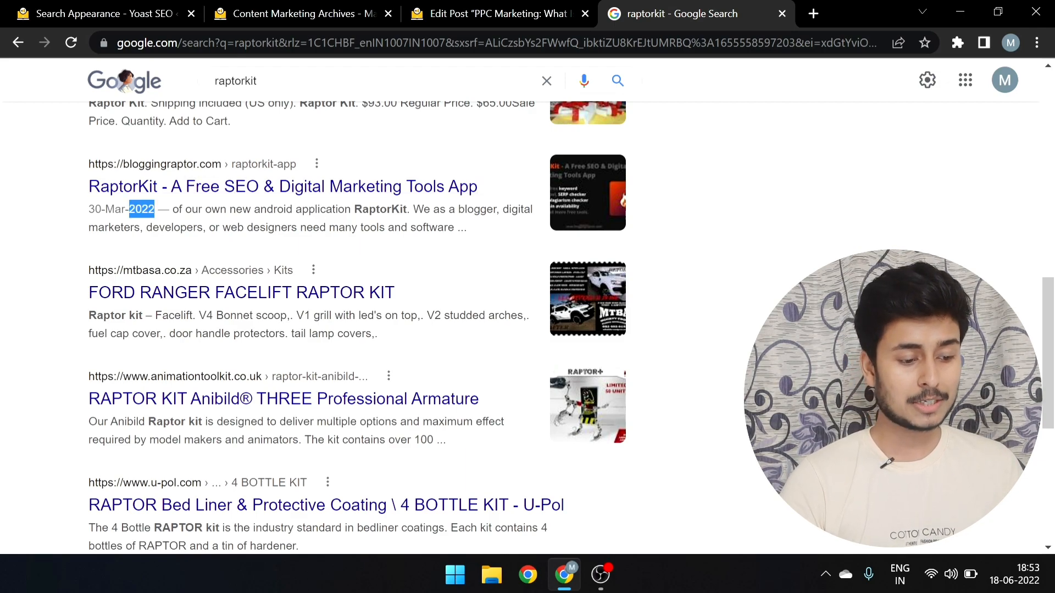
triple_click(94, 209)
double_click(95, 209)
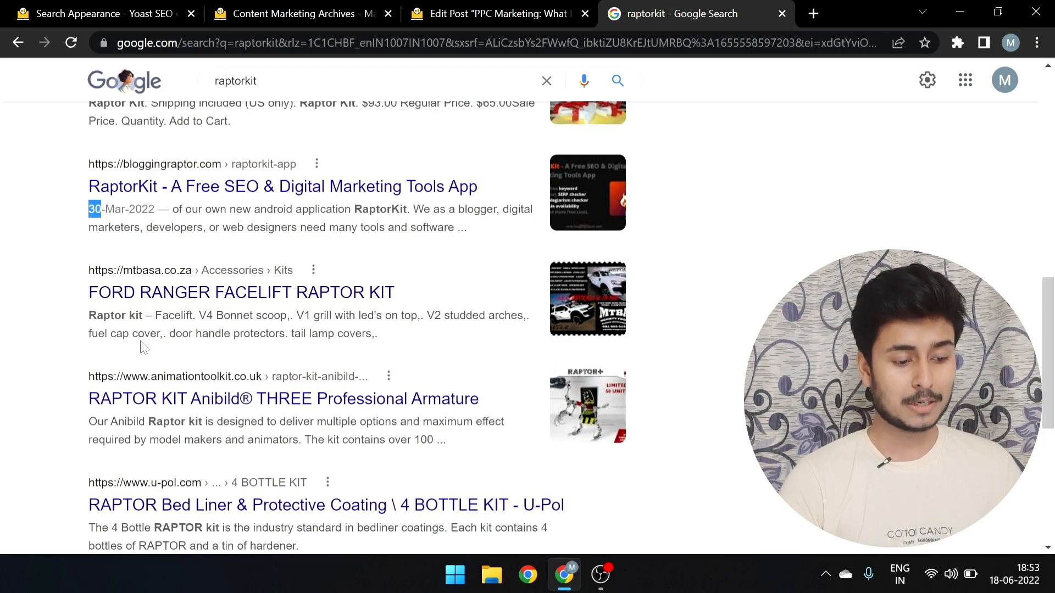
Back in the Archives settings, collapse Date archives and expand Special pages to review the title templates for search pages and 404 pages
left_click(145, 11)
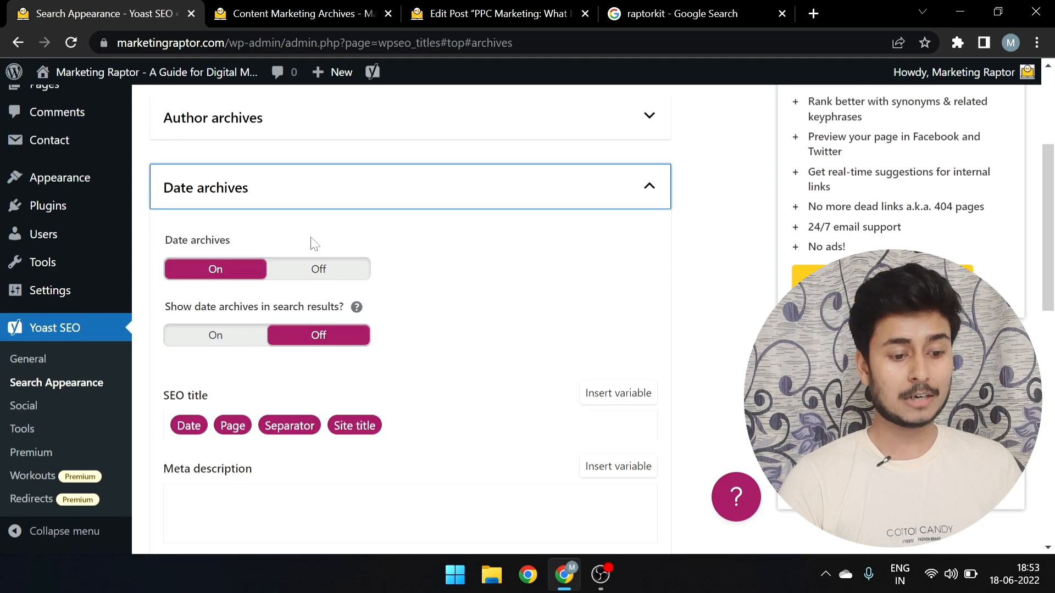
left_click(384, 193)
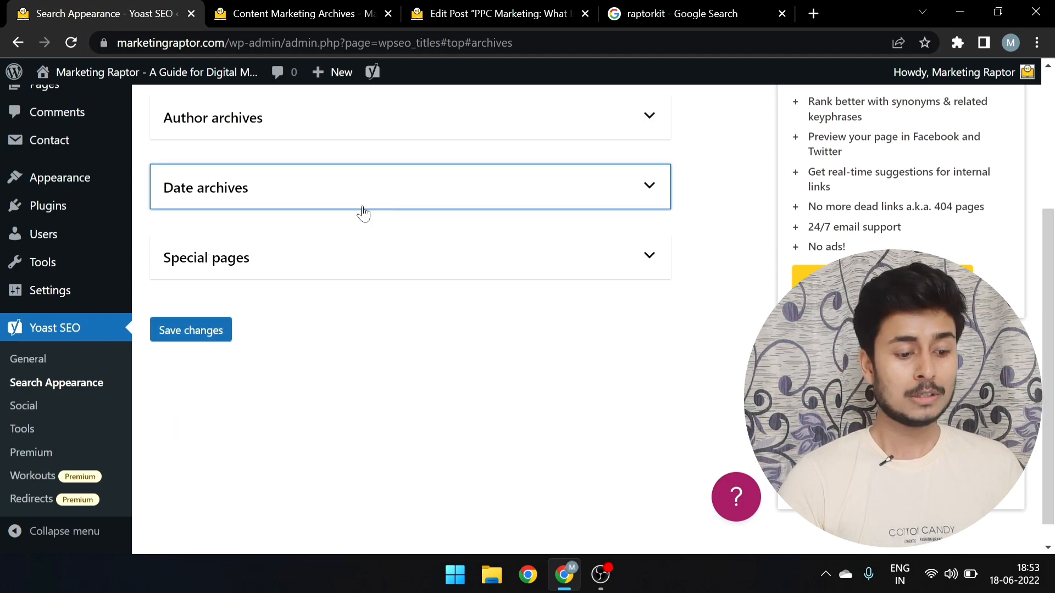
left_click(267, 259)
scroll(267, 258, "up", 2)
scroll(263, 258, "down", 3)
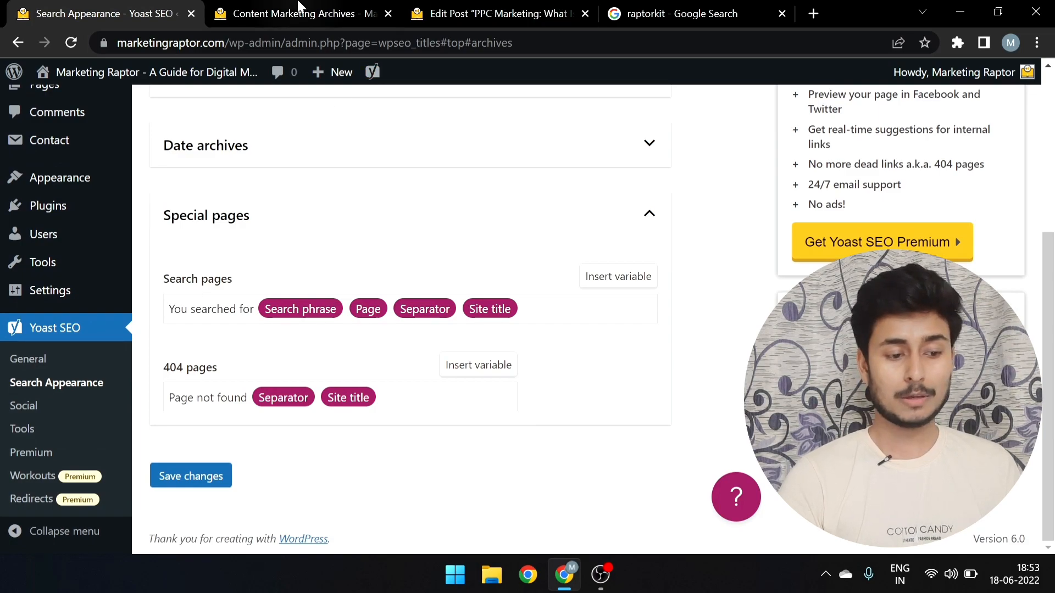
Open the Content Marketing post on the site and search the site for "affiliate" to view the search page title
left_click(300, 13)
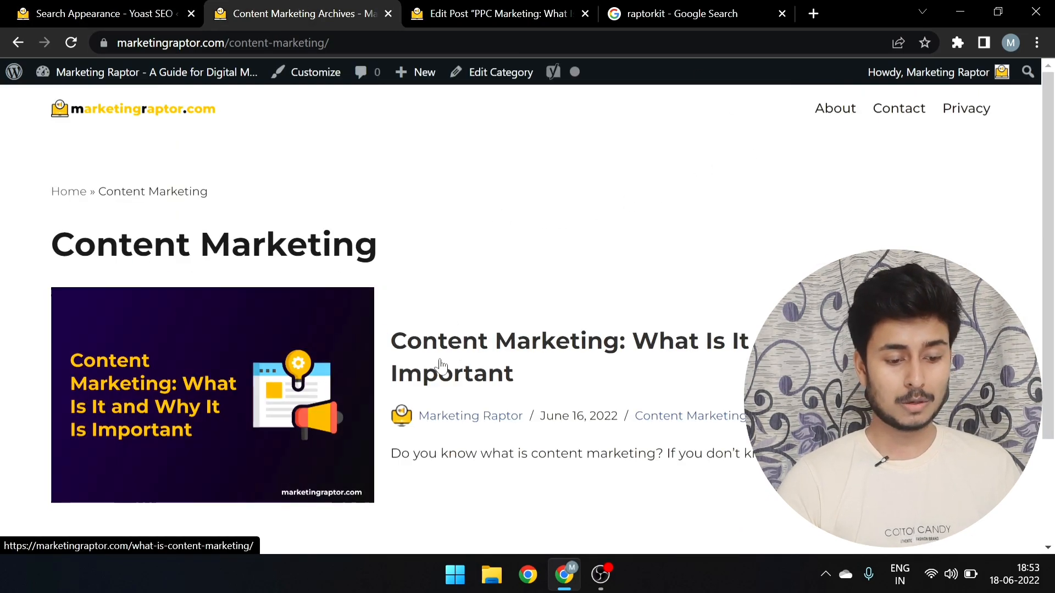
left_click(441, 365)
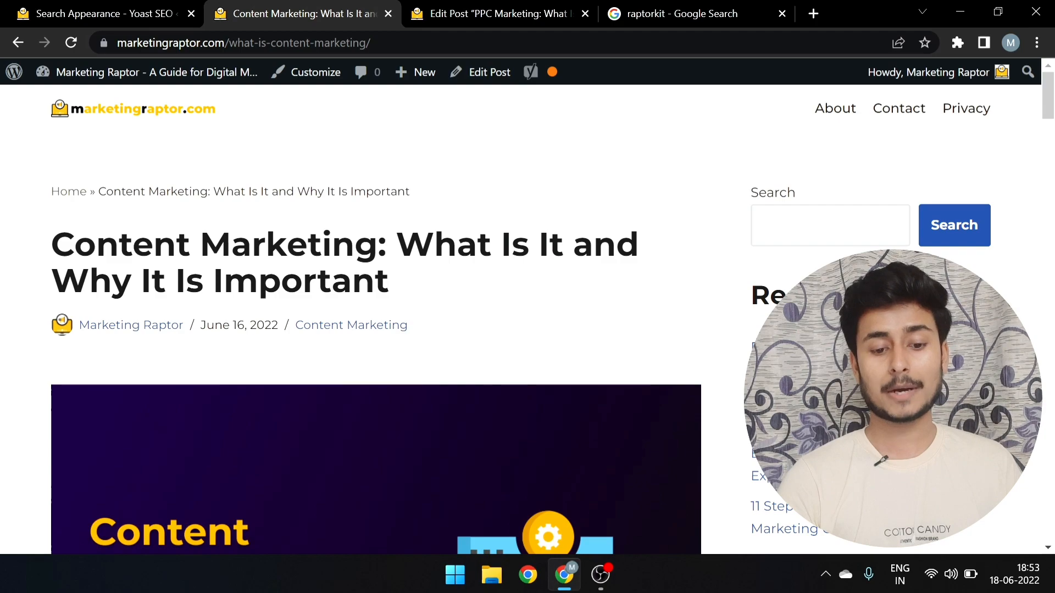
left_click(819, 234)
type("affiliate")
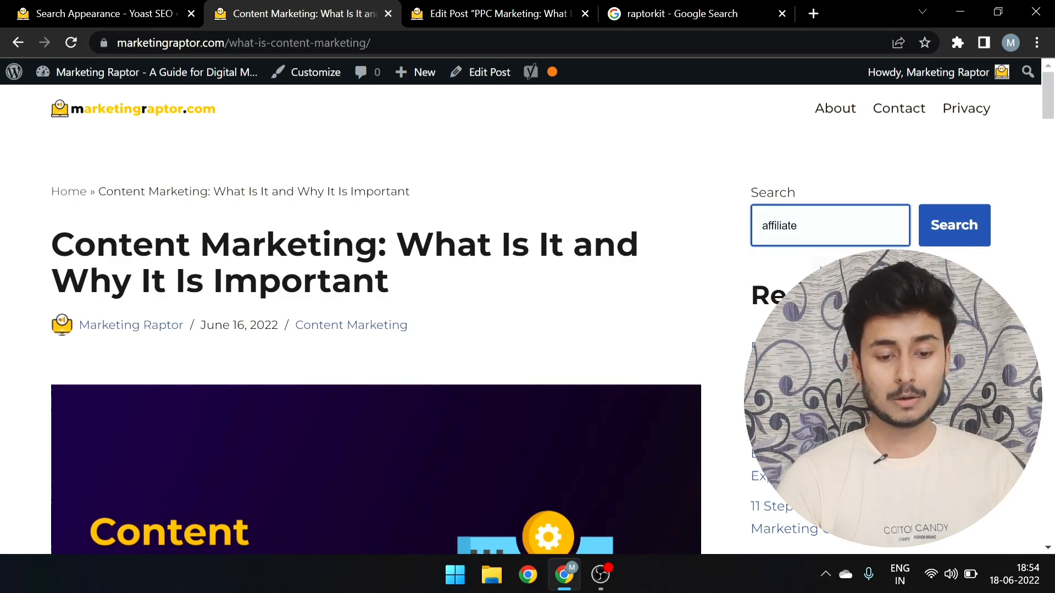
left_click(943, 230)
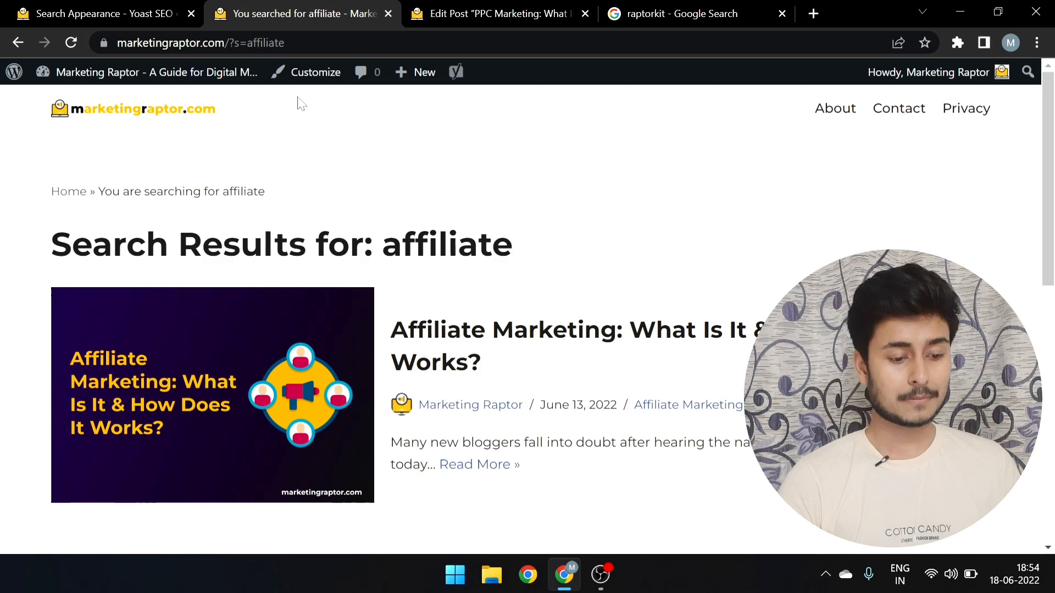
Compare the Search pages title template under Special pages with the title of the site's "affiliate" search page
left_click(138, 12)
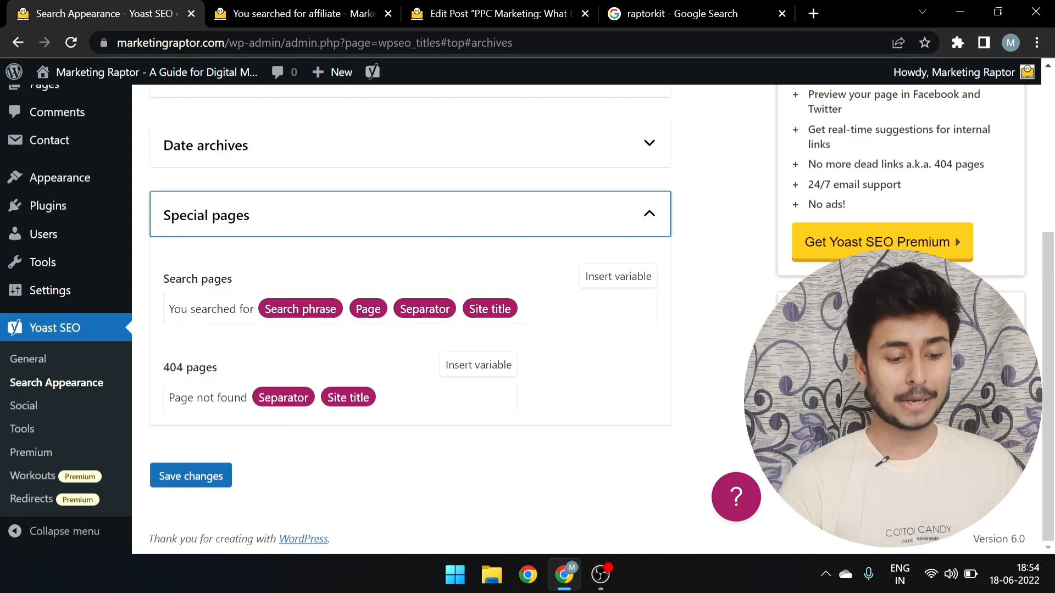
left_click(298, 12)
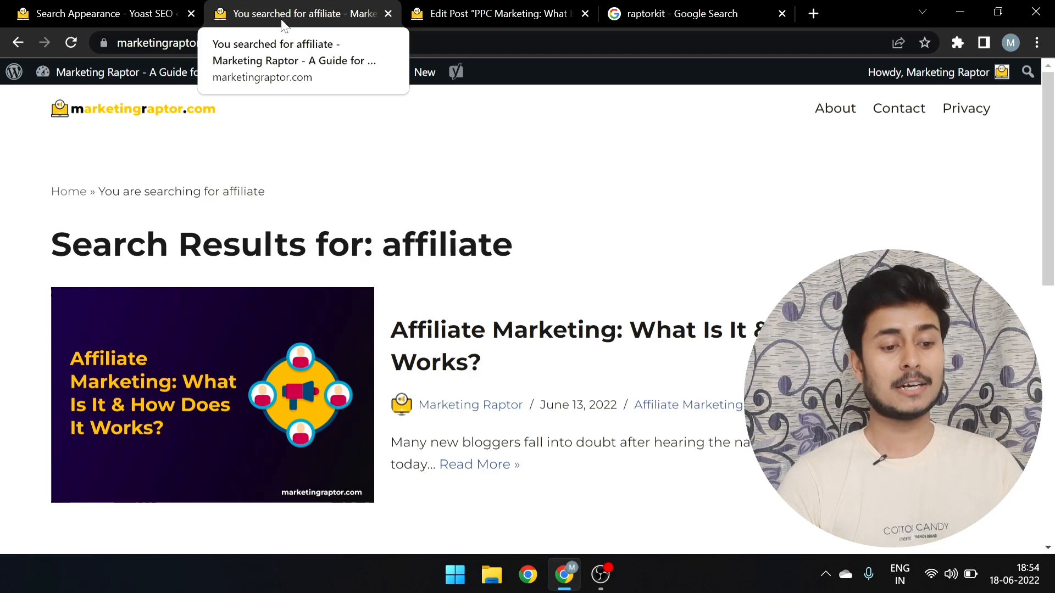
left_click(118, 12)
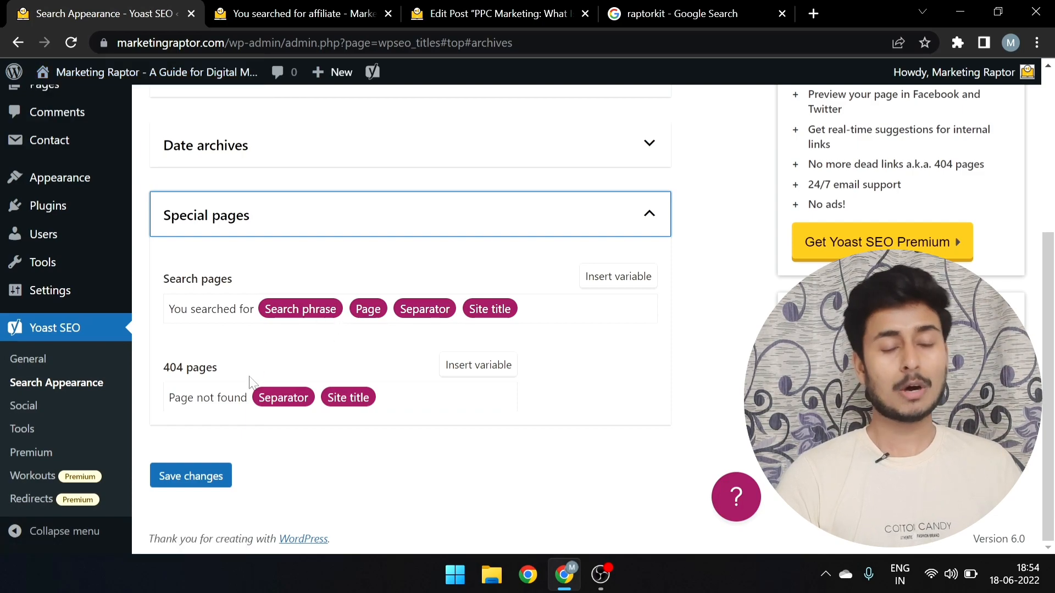
Open the Breadcrumbs settings and compare the separator between breadcrumbs with the one shown on the Affiliate Marketing post
scroll(251, 382, "up", 5)
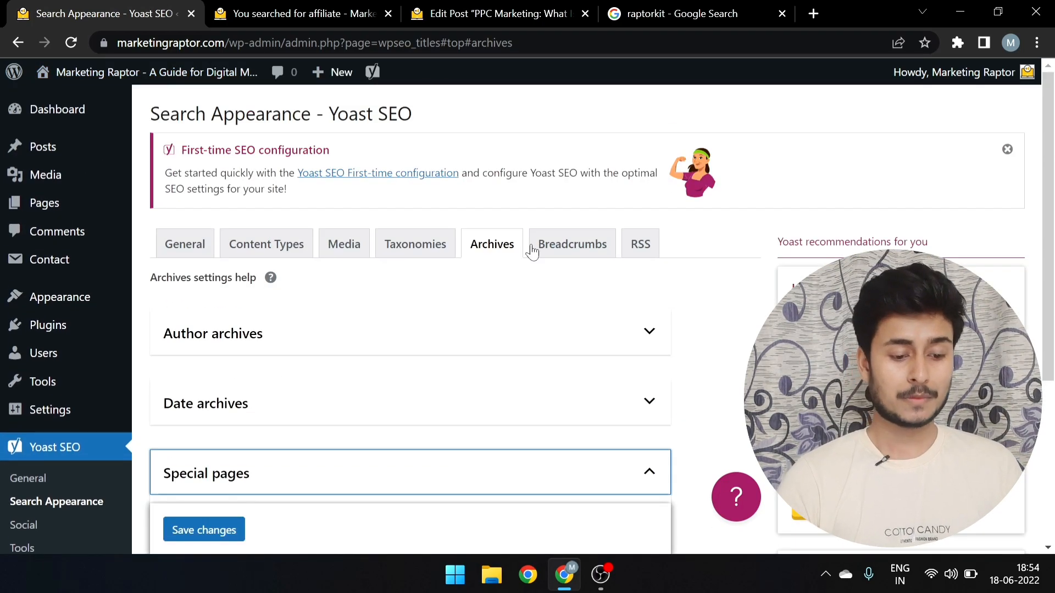
left_click(572, 245)
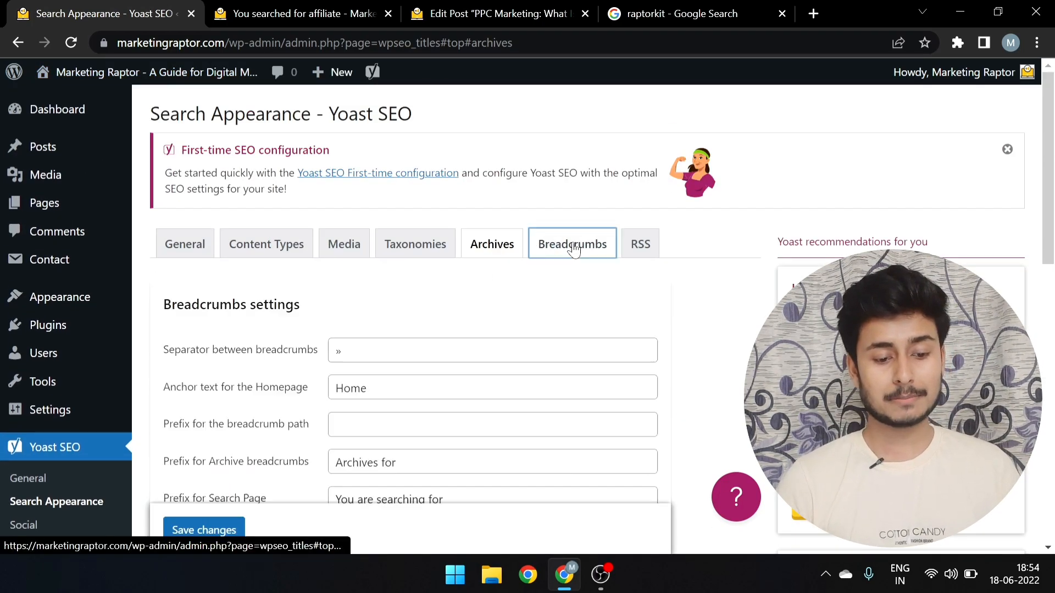
scroll(572, 247, "down", 2)
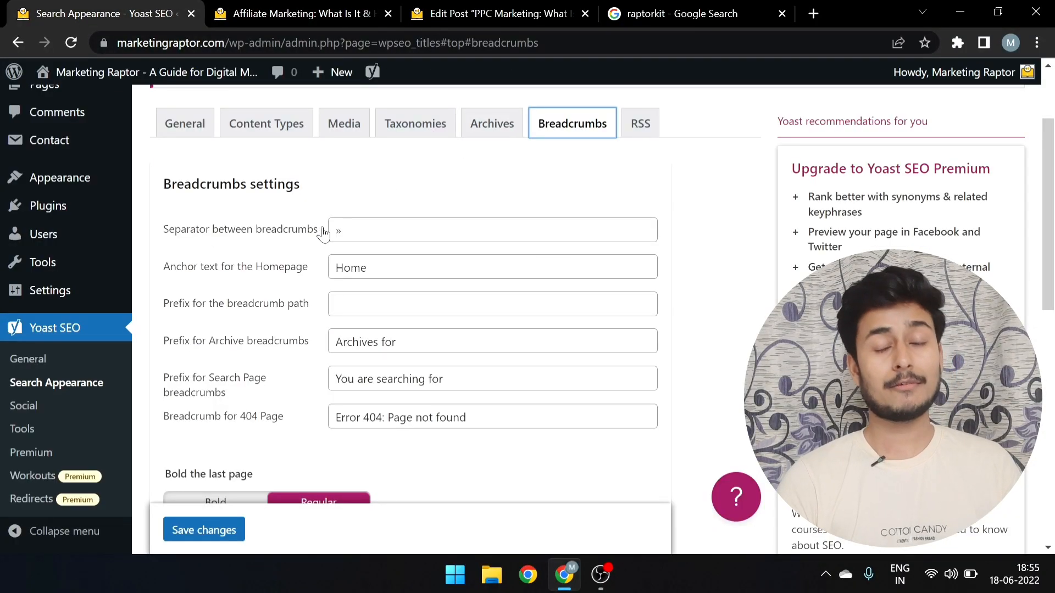
left_click(313, 7)
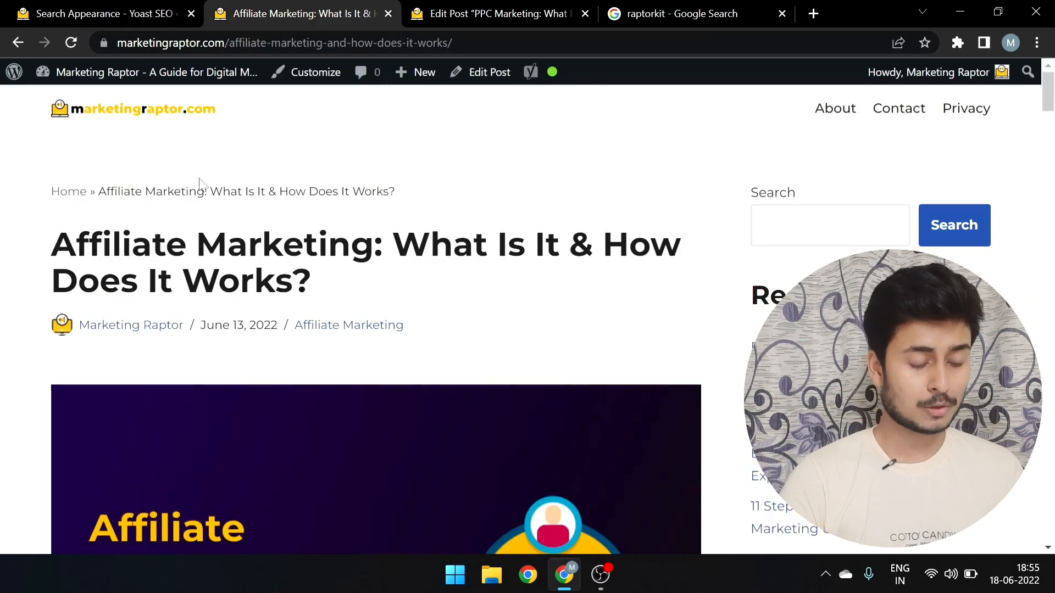
mouse_move(96, 191)
left_mouse_down()
mouse_move(81, 191)
mouse_move(90, 191)
left_mouse_up()
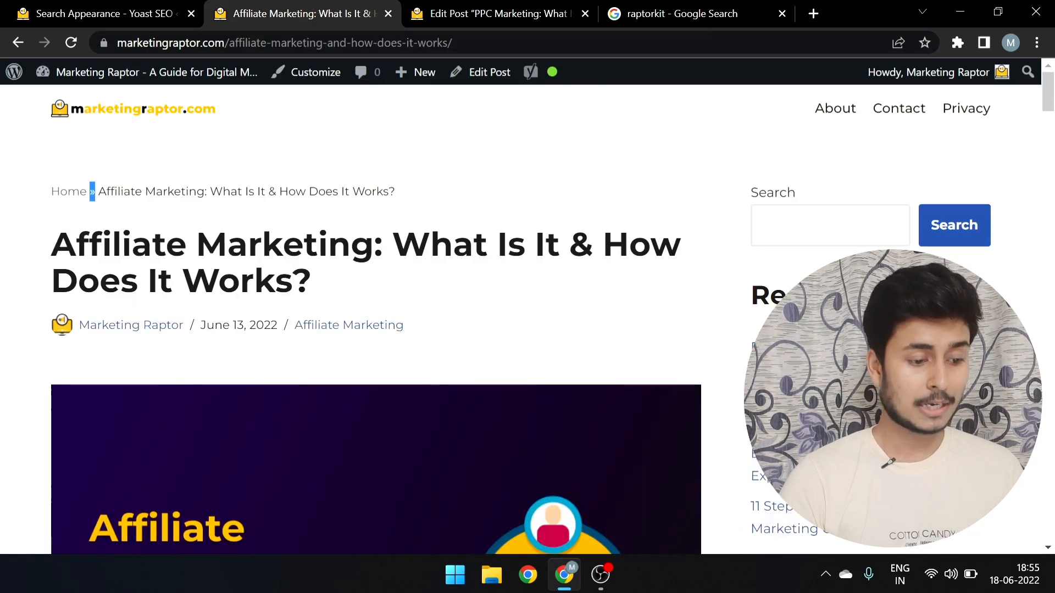
left_click(96, 7)
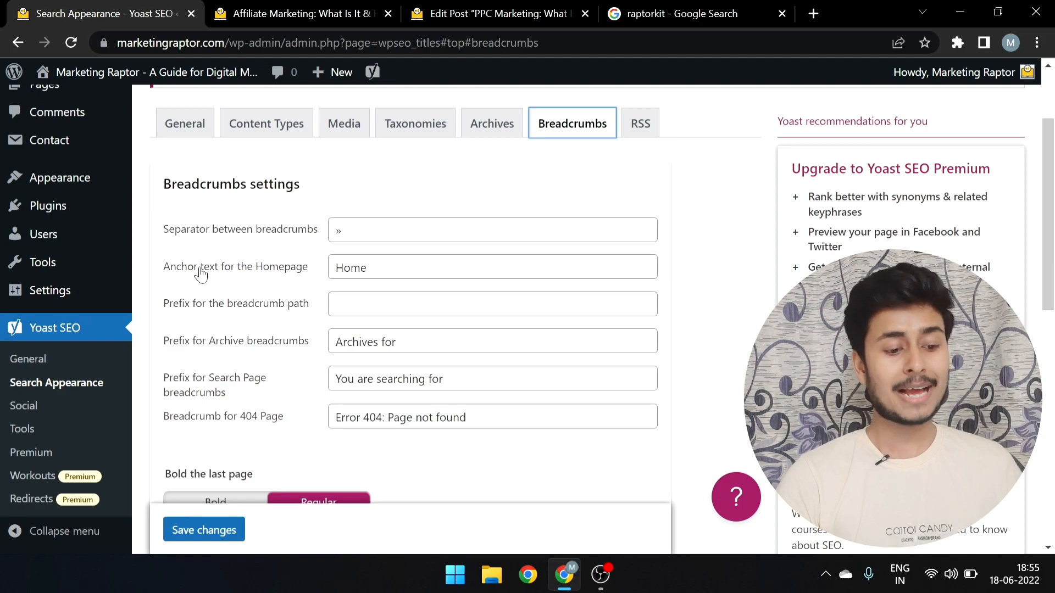
Compare the homepage anchor text and breadcrumb path prefix settings with the breadcrumb trail on the Affiliate Marketing post
left_click(255, 8)
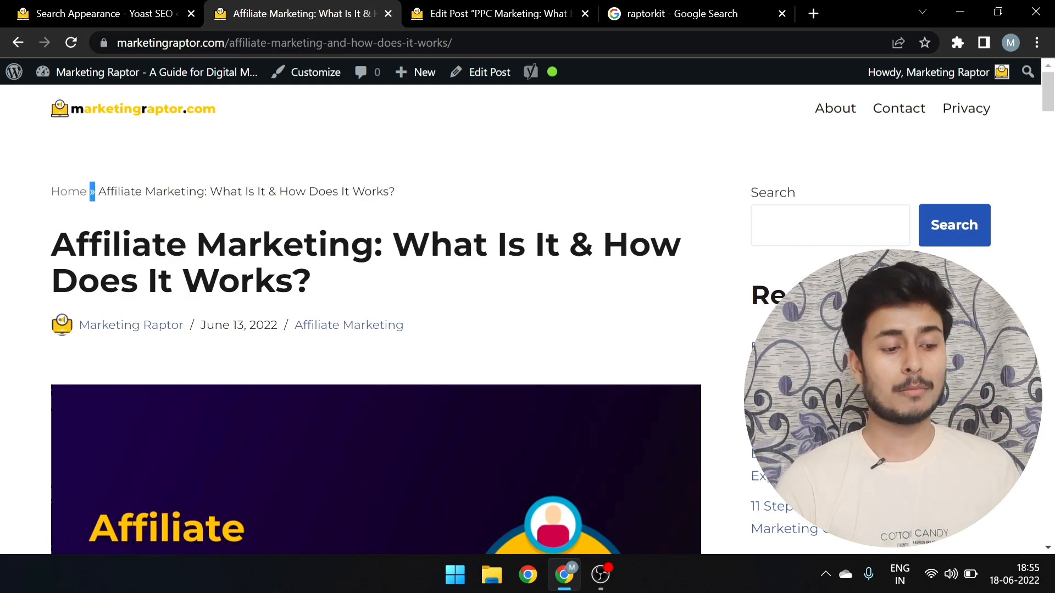
left_click(93, 10)
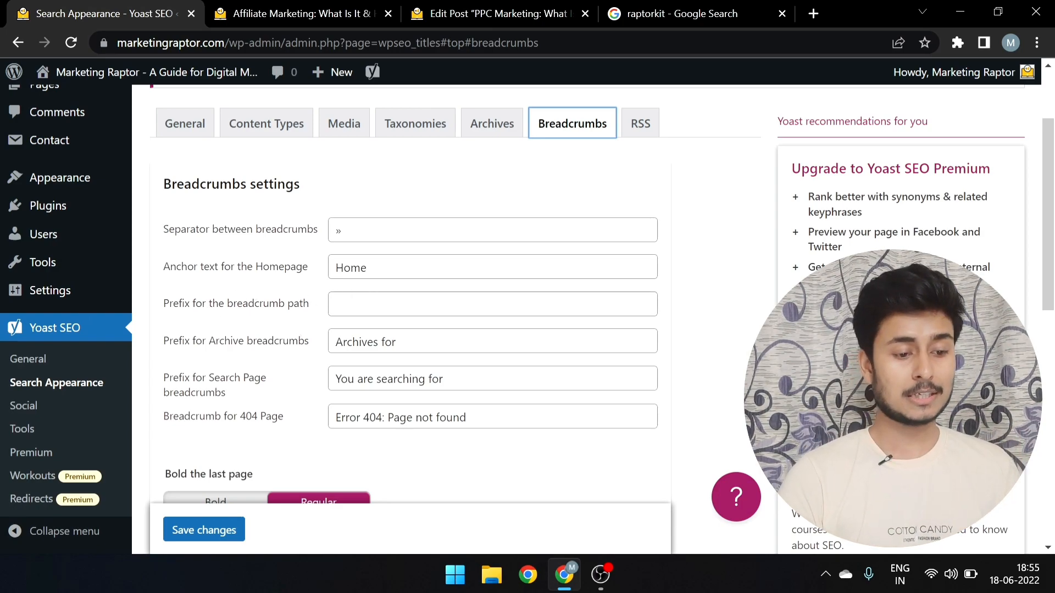
left_click(290, 10)
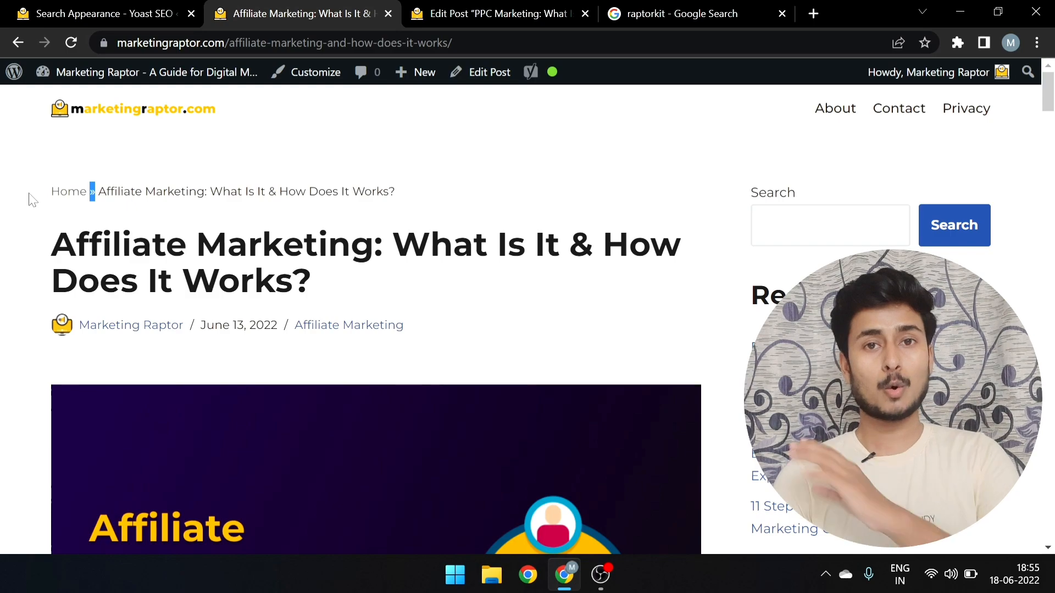
left_click(101, 8)
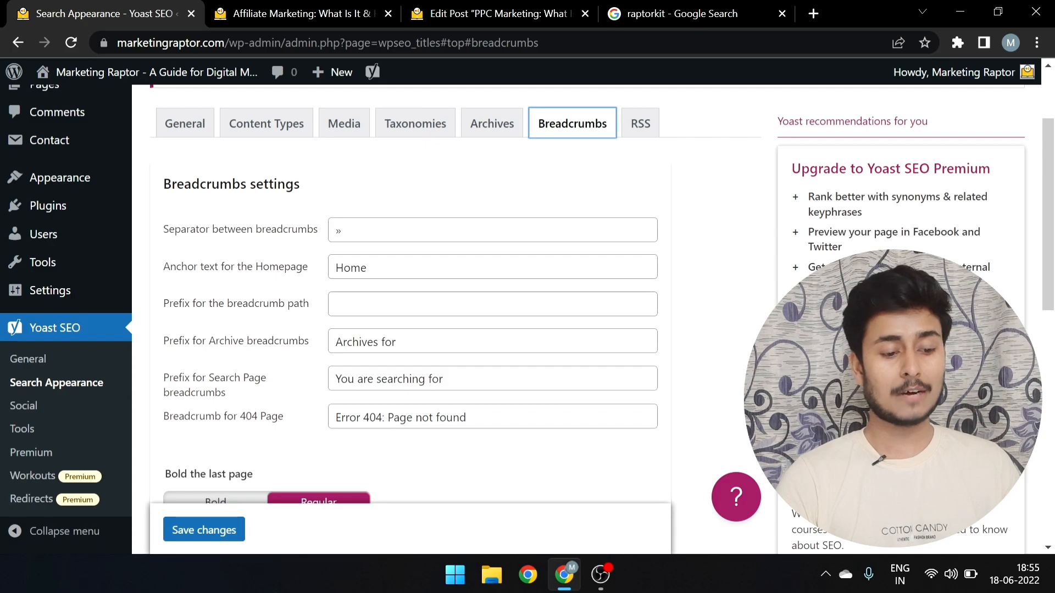
left_click_drag(316, 13, 415, 7)
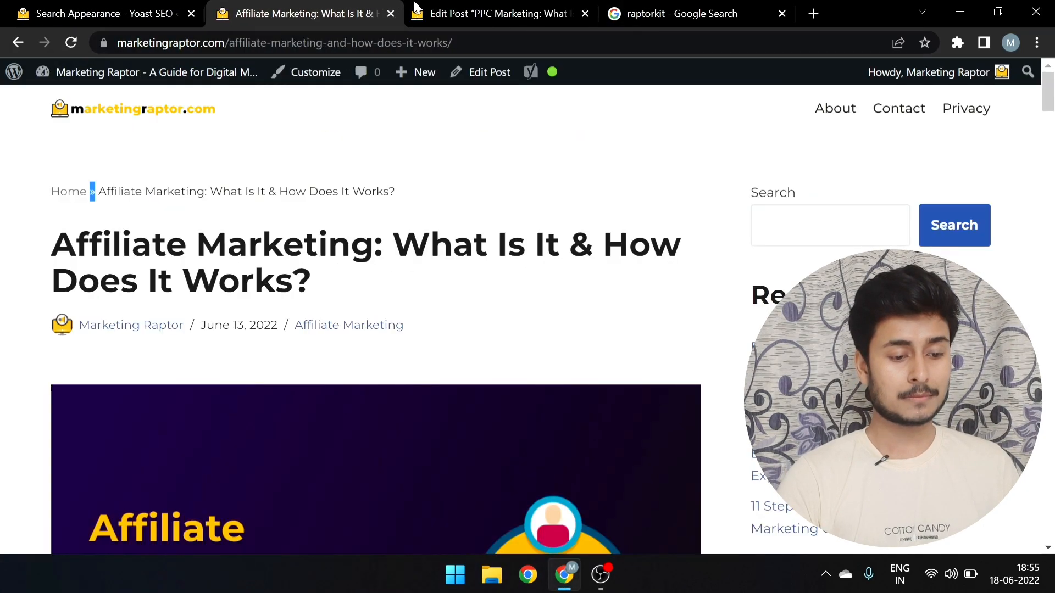
left_click(421, 12)
left_click(313, 8)
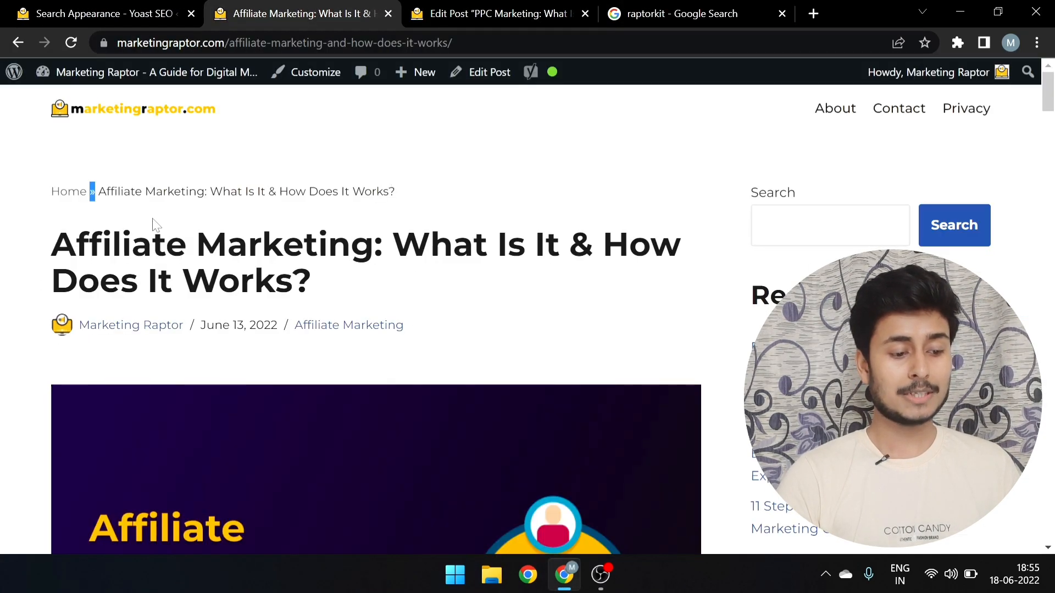
left_click(66, 13)
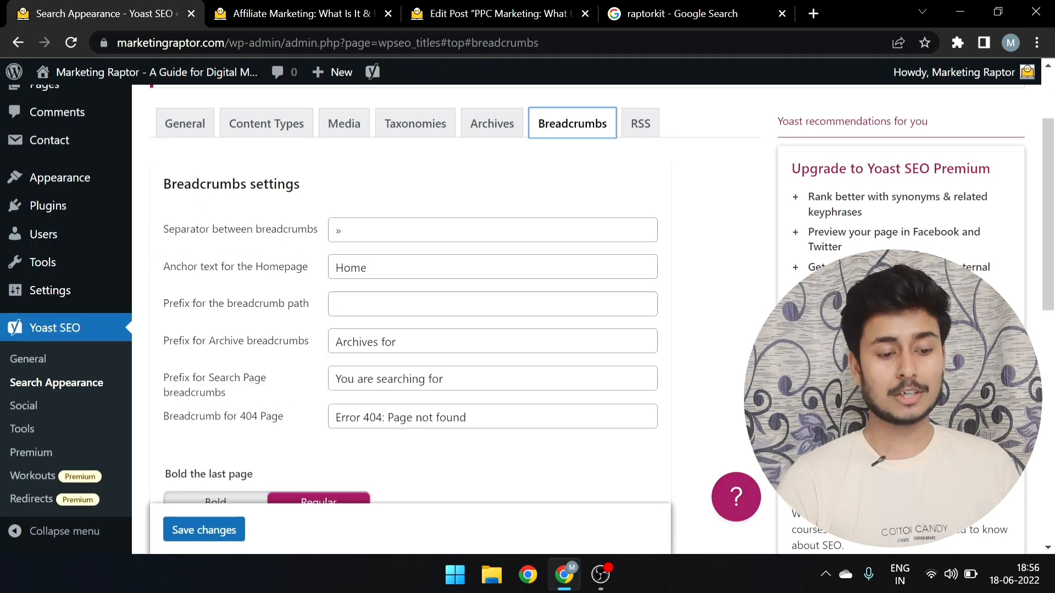
Return to the site's "affiliate" search page and compare its breadcrumb with the Prefix for Search Page breadcrumbs setting
left_click(10, 44)
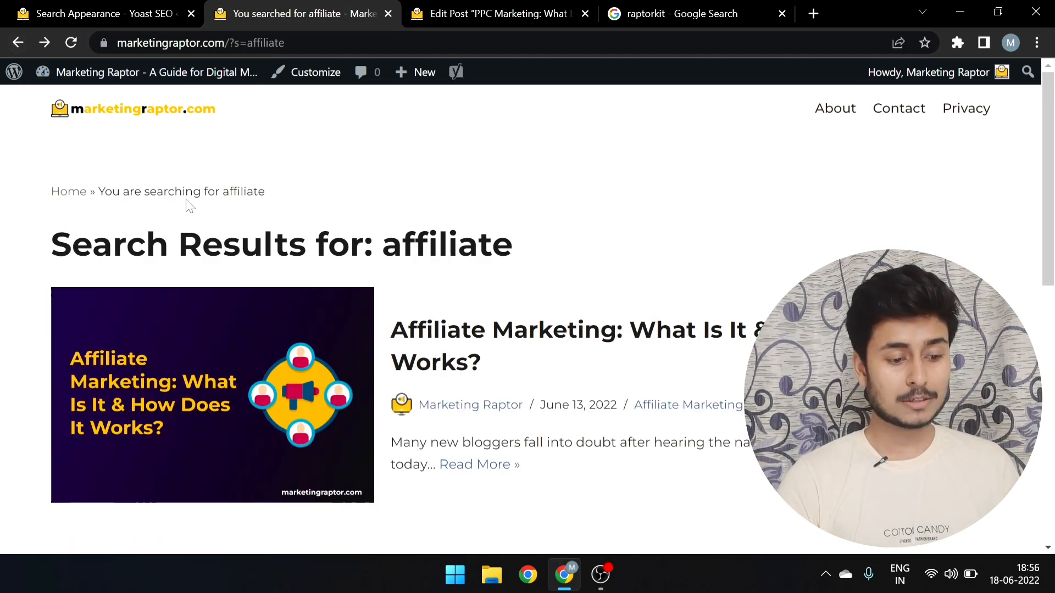
left_click(25, 7)
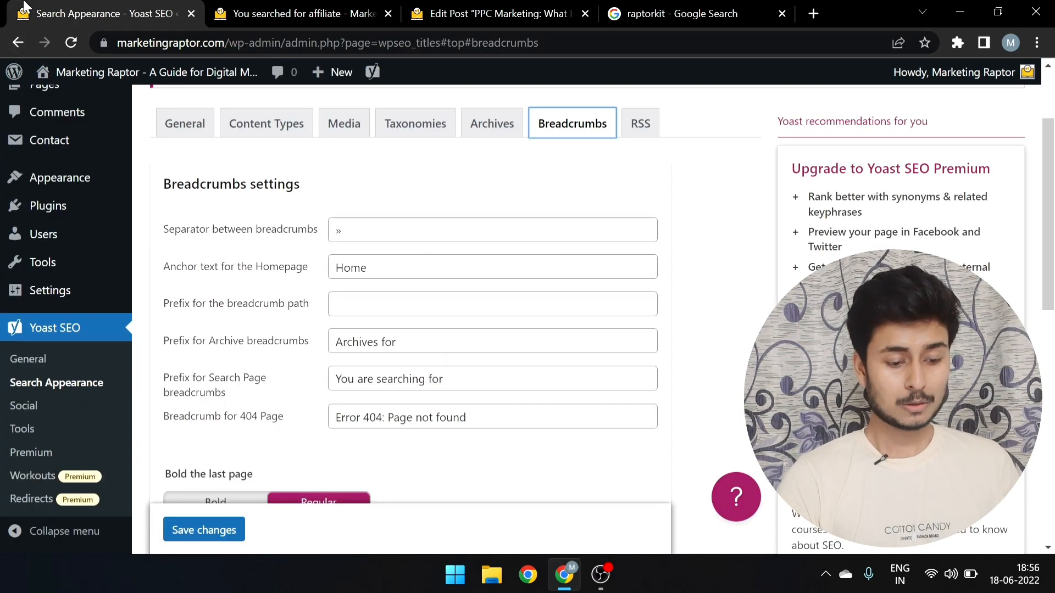
left_click(463, 378)
Review the Bold the last page option and inspect the last breadcrumb item it affects on the search page
scroll(463, 378, "down", 2)
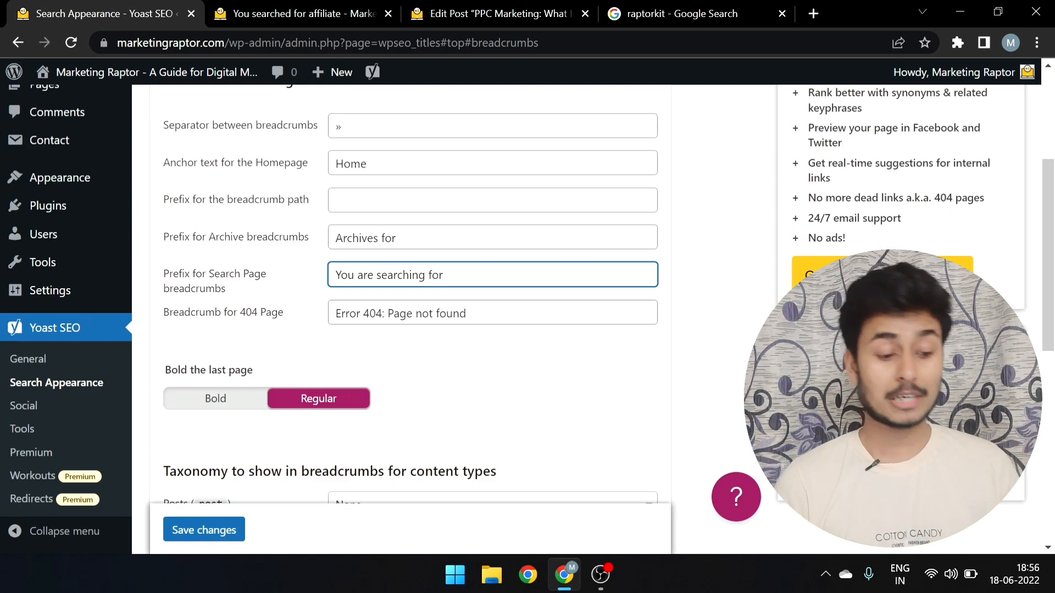
scroll(437, 324, "down", 1)
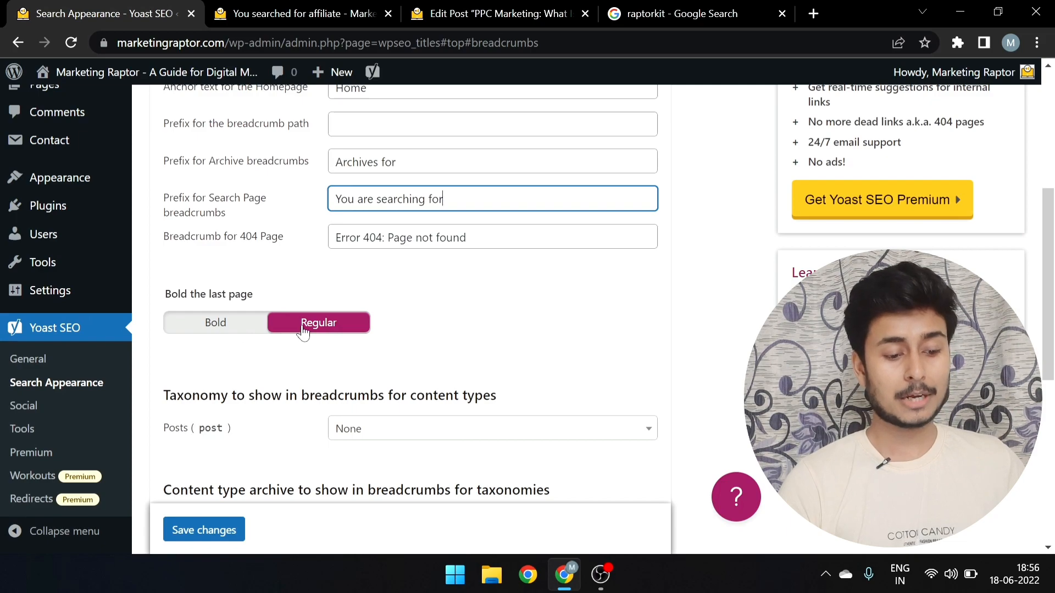
left_click(264, 13)
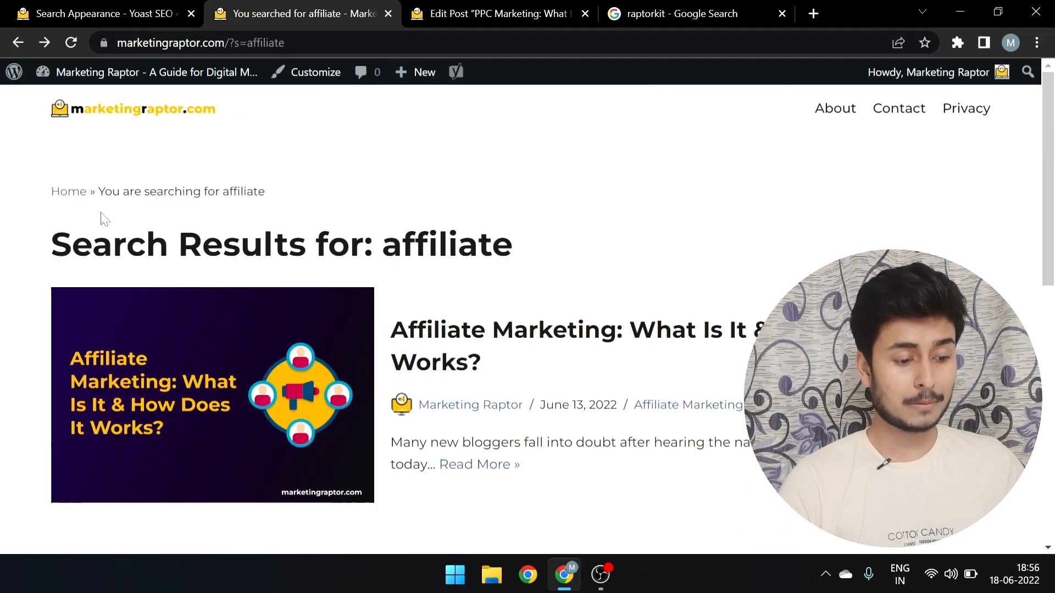
left_click_drag(98, 191, 266, 181)
left_click(110, 13)
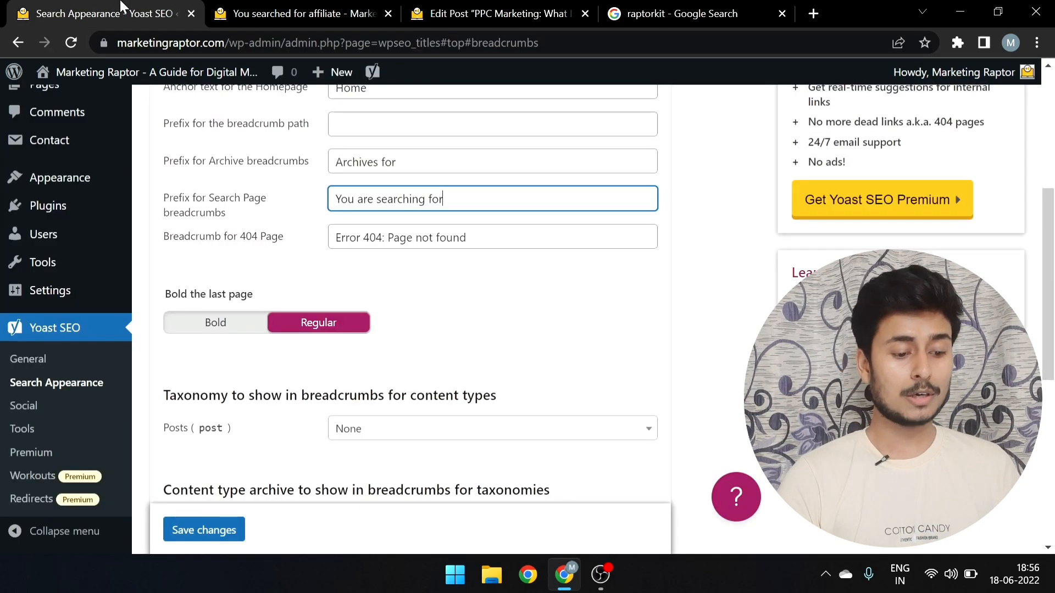
Review the breadcrumb options for content types and taxonomies alongside the search page's breadcrumb trail
scroll(223, 264, "down", 3)
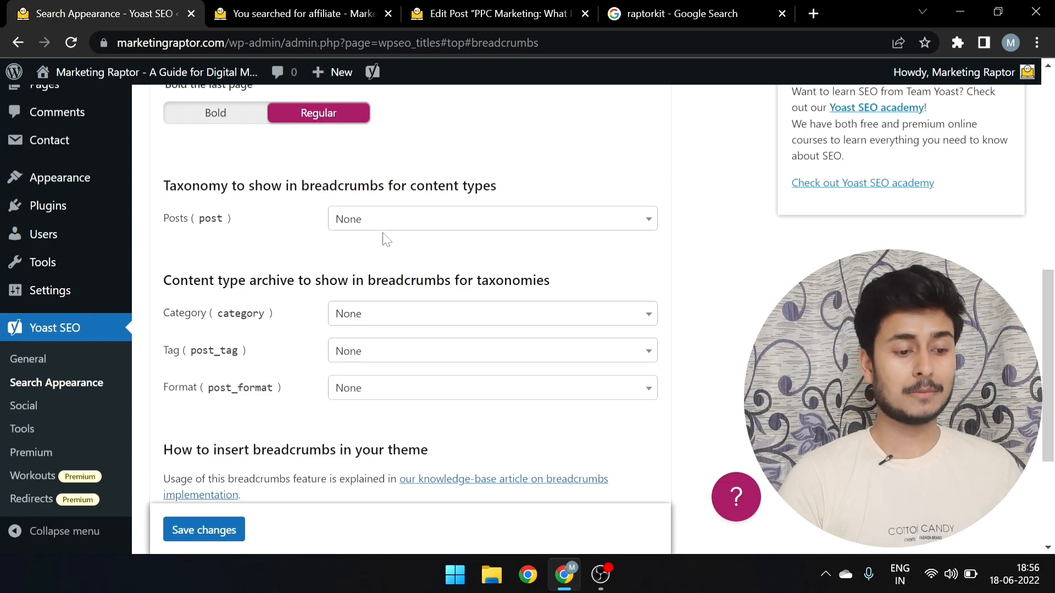
left_click(272, 8)
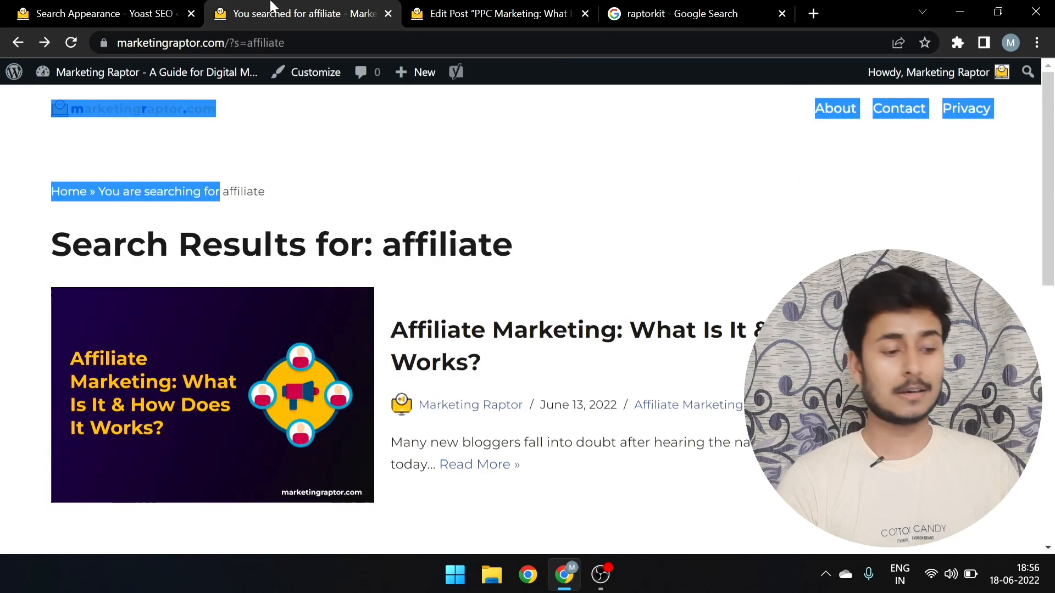
left_click(67, 11)
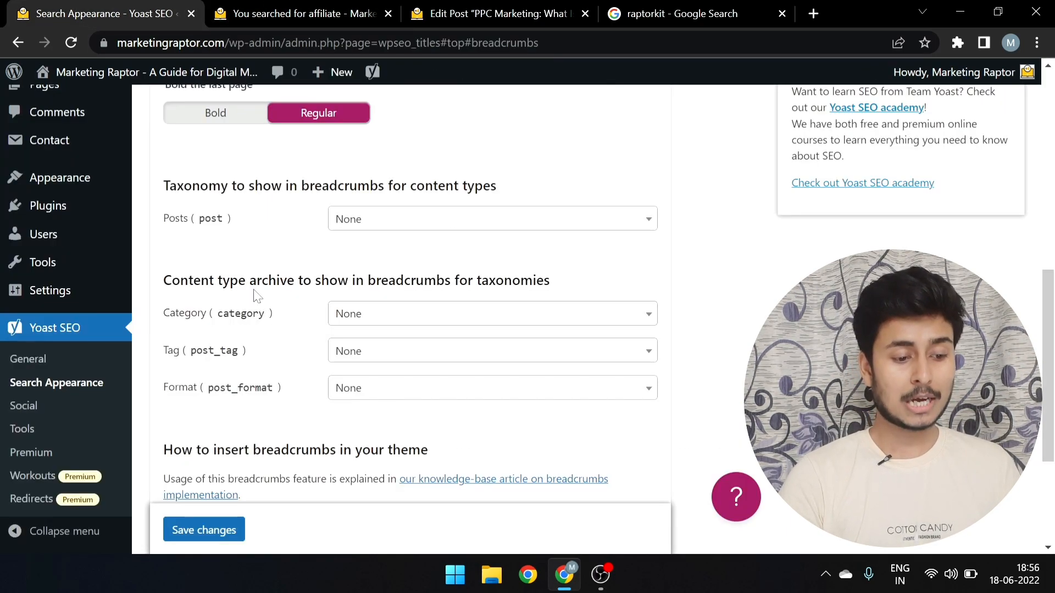
left_click(270, 8)
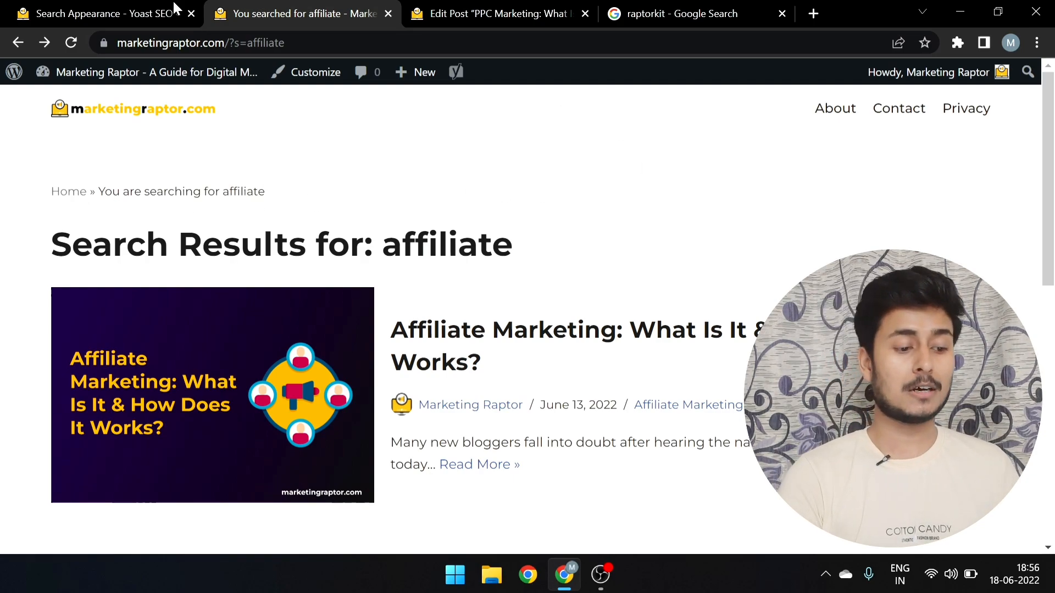
left_click(90, 7)
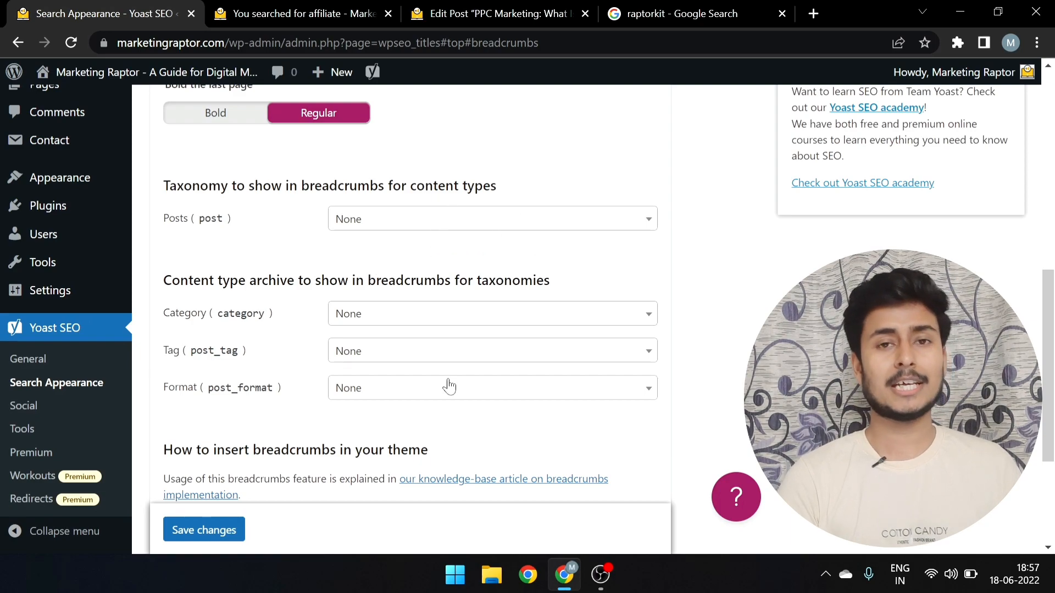
Examine the Enable Breadcrumbs for your theme setting and the breadcrumb trail it controls on the search page
scroll(447, 385, "down", 3)
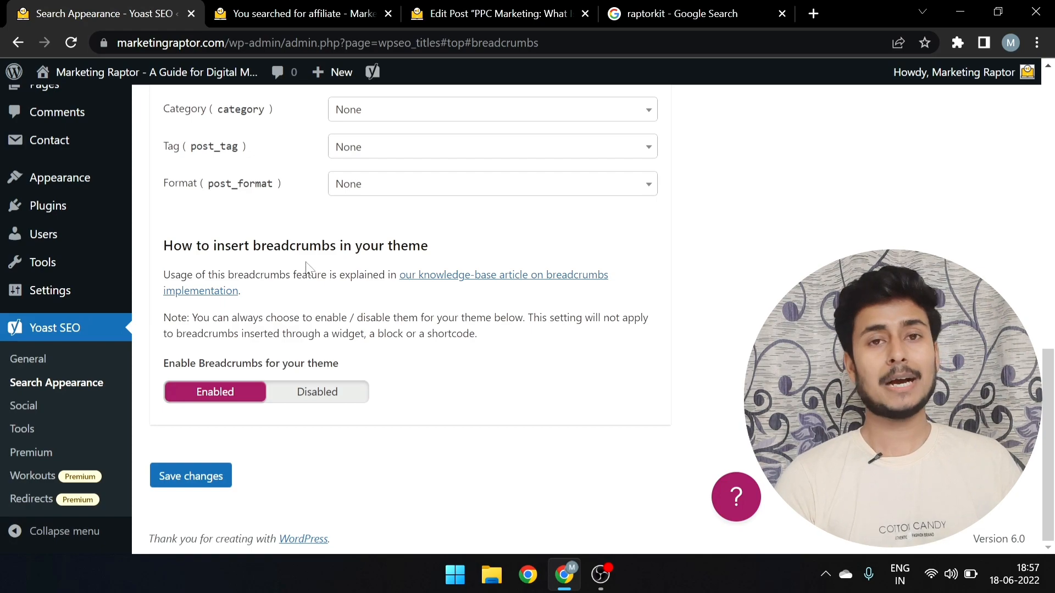
left_click(292, 13)
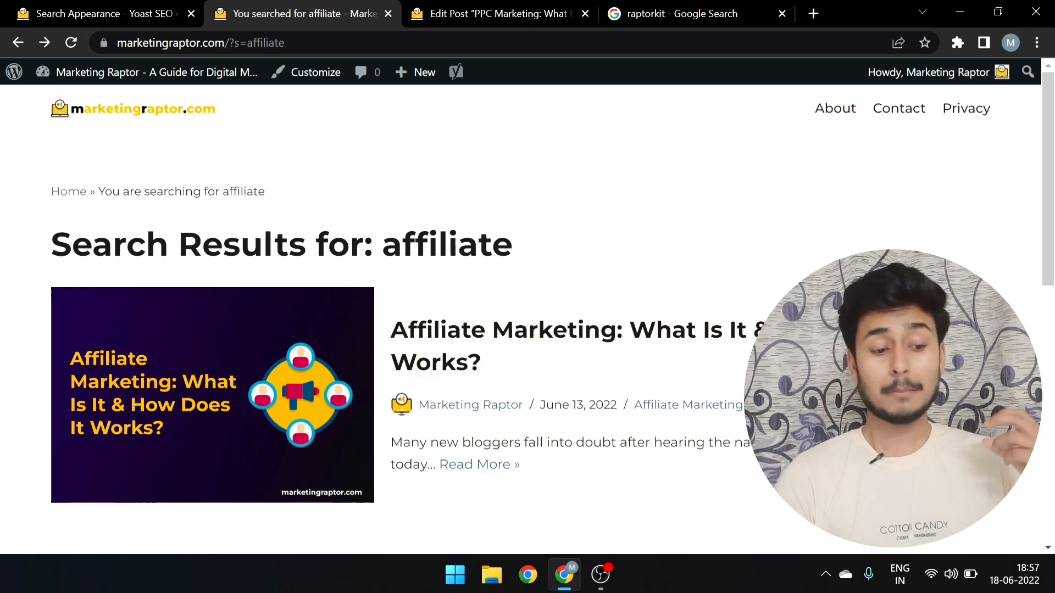
left_click(143, 7)
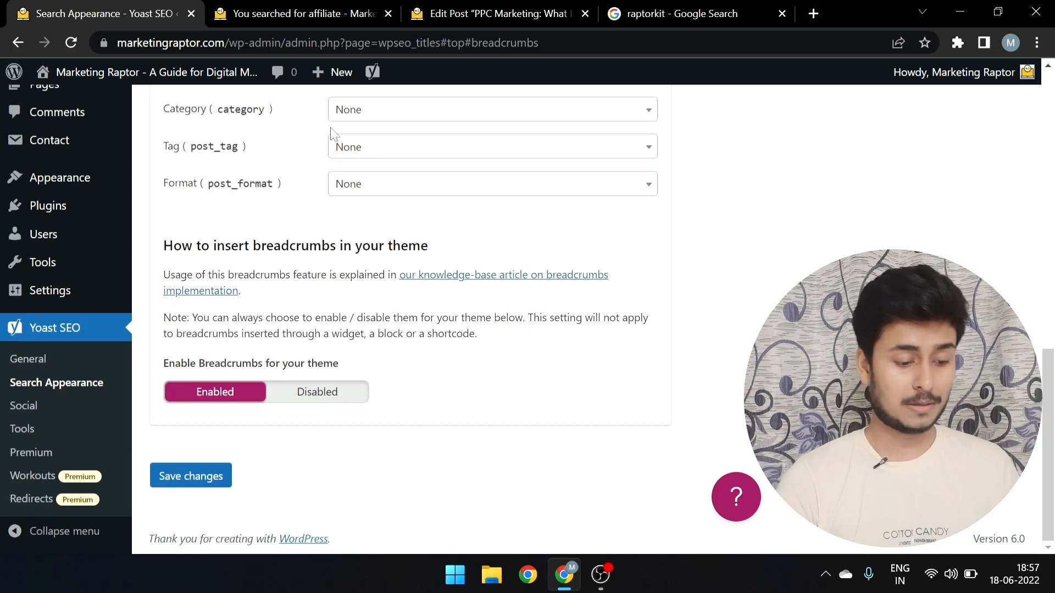
Open the RSS feed settings and review the content placed before and after each post and the available variables
scroll(379, 389, "up", 10)
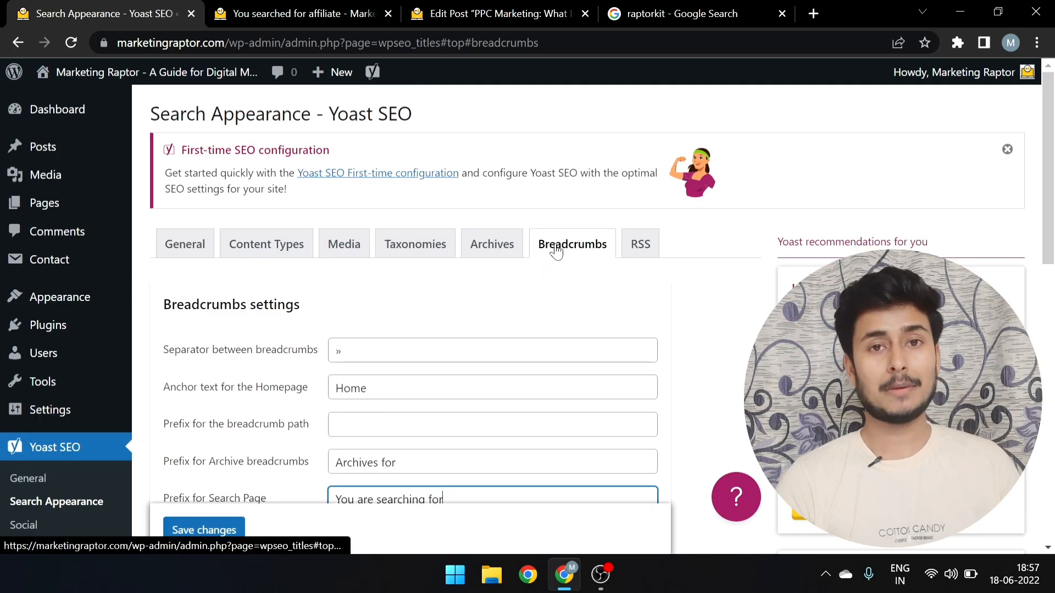
left_click(642, 246)
scroll(294, 353, "down", 3)
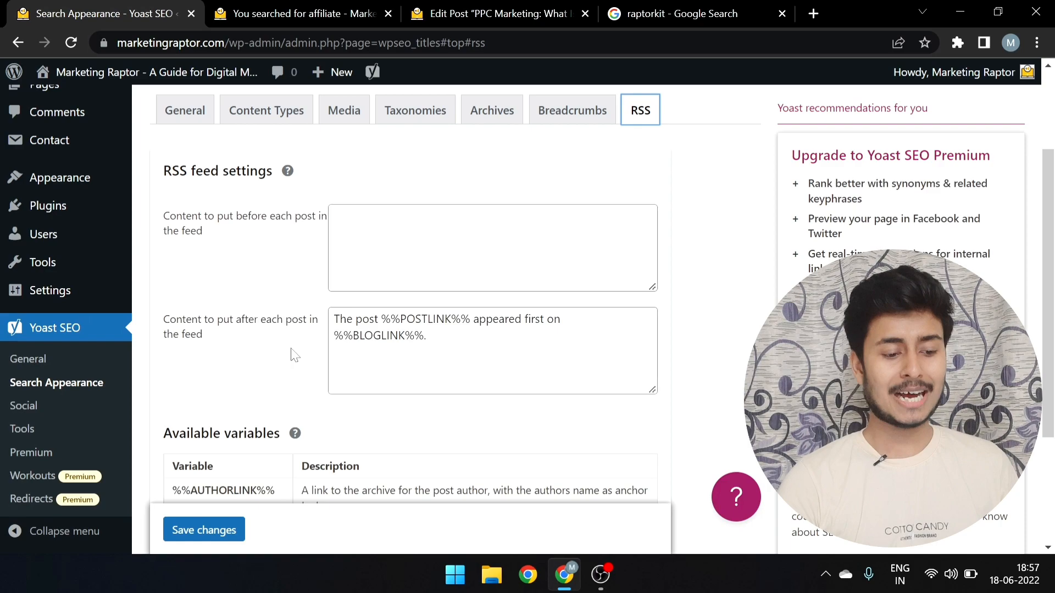
scroll(292, 356, "up", 2)
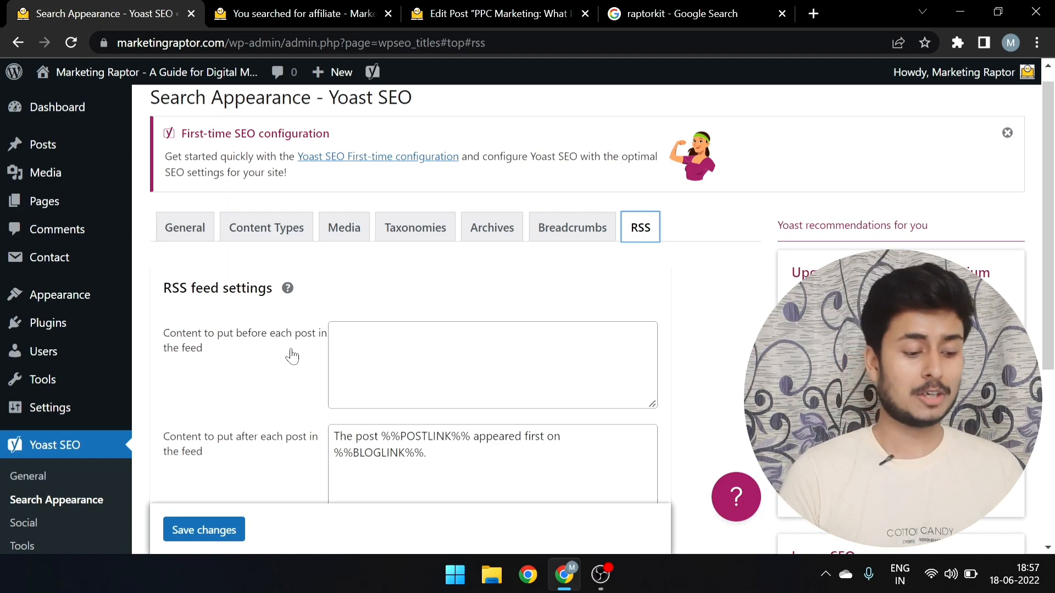
scroll(291, 356, "down", 3)
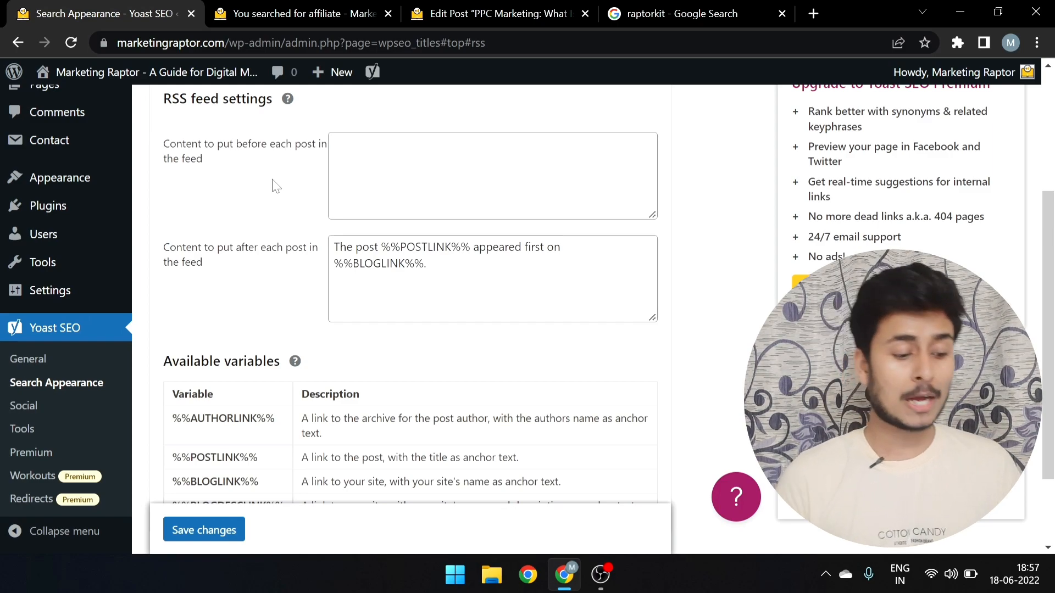
Open the Social settings and review the organization's social profiles and the Facebook Open Graph and default image options
left_click(35, 408)
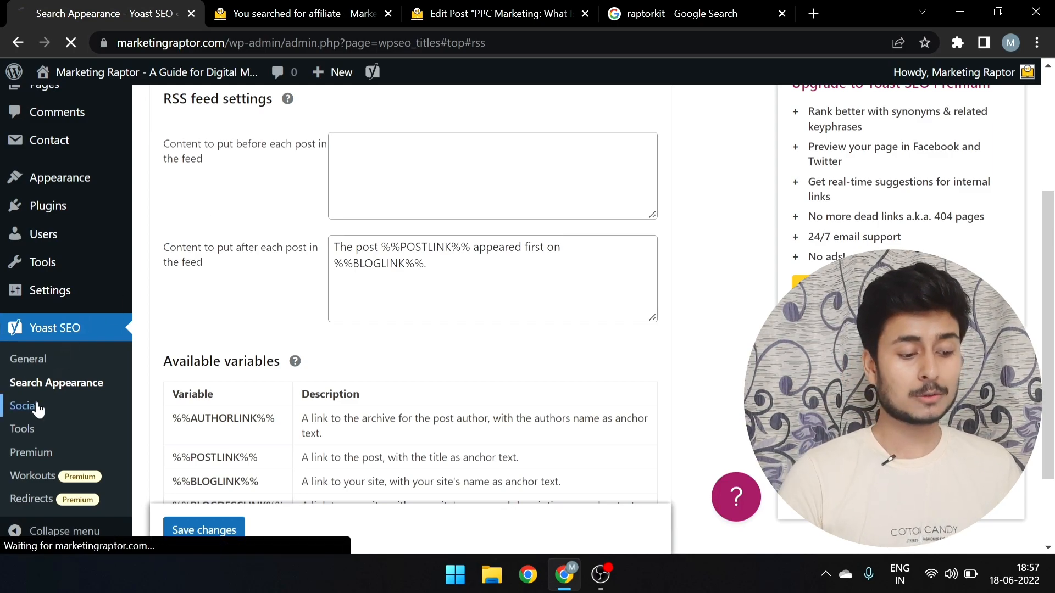
scroll(36, 408, "down", 2)
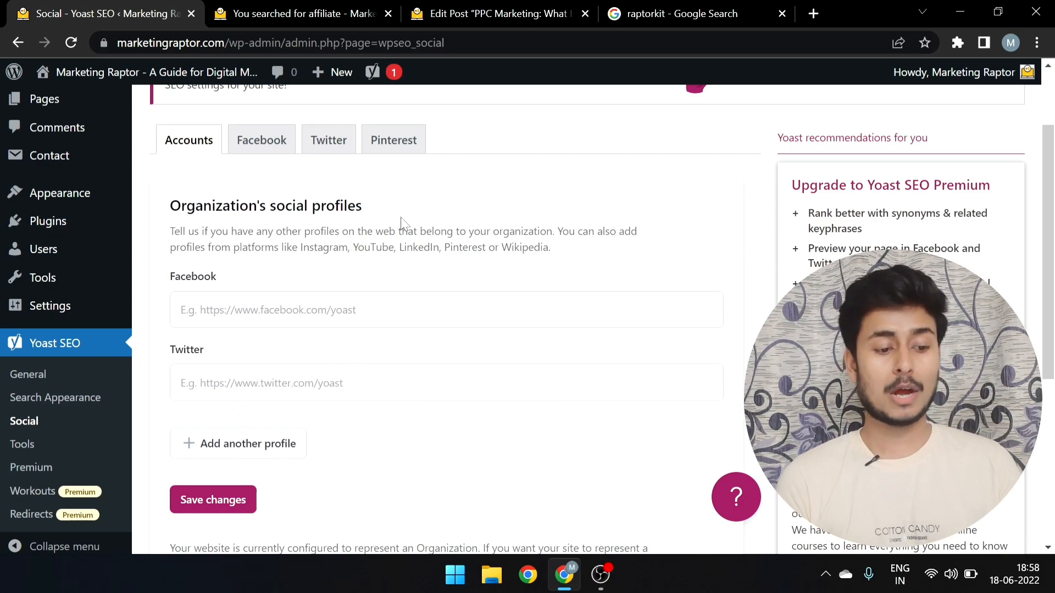
left_click(285, 144)
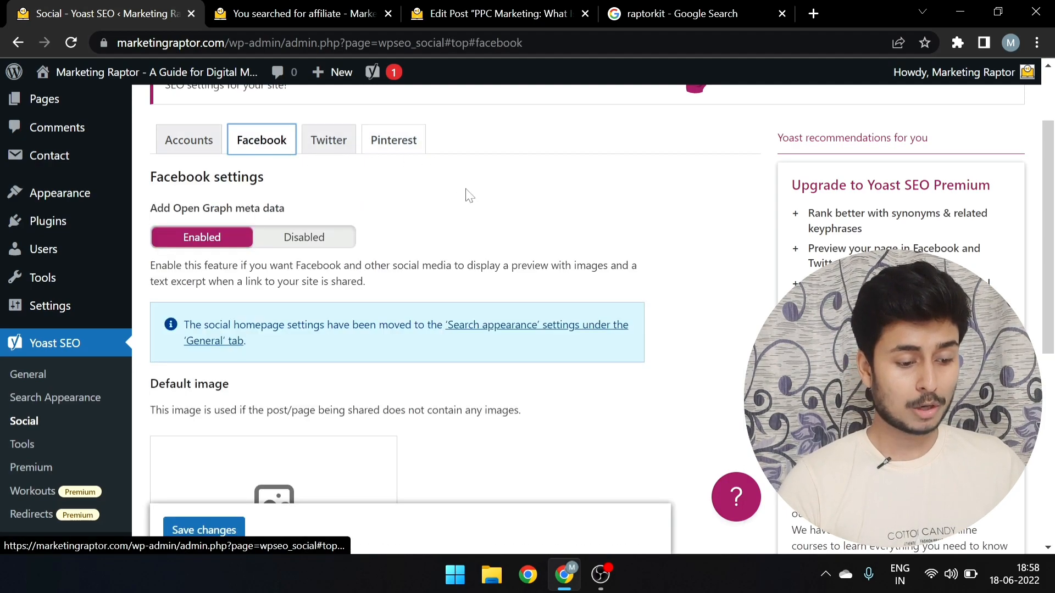
scroll(294, 297, "down", 3)
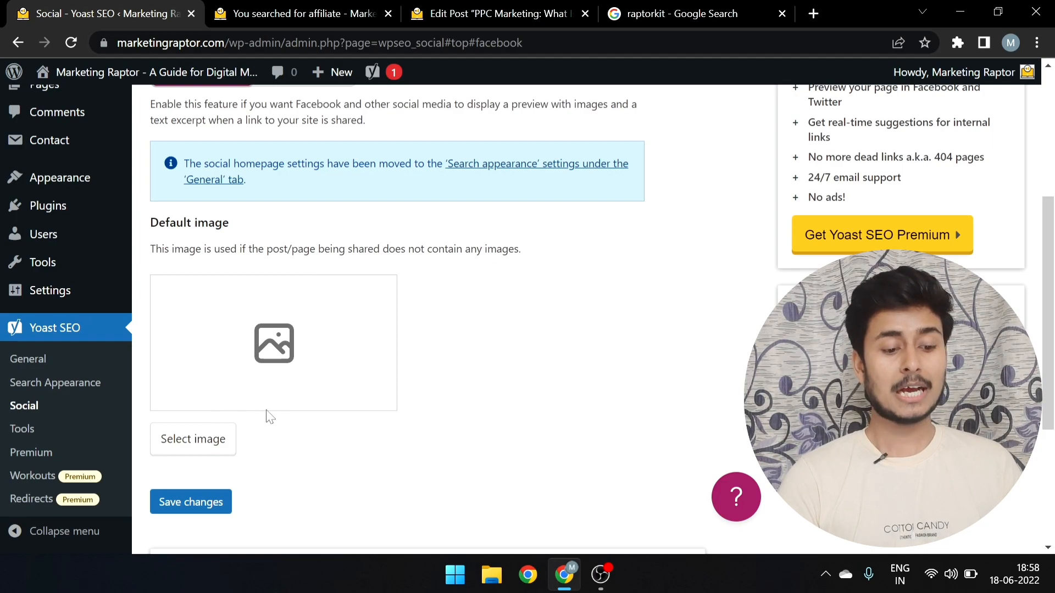
scroll(313, 283, "up", 3)
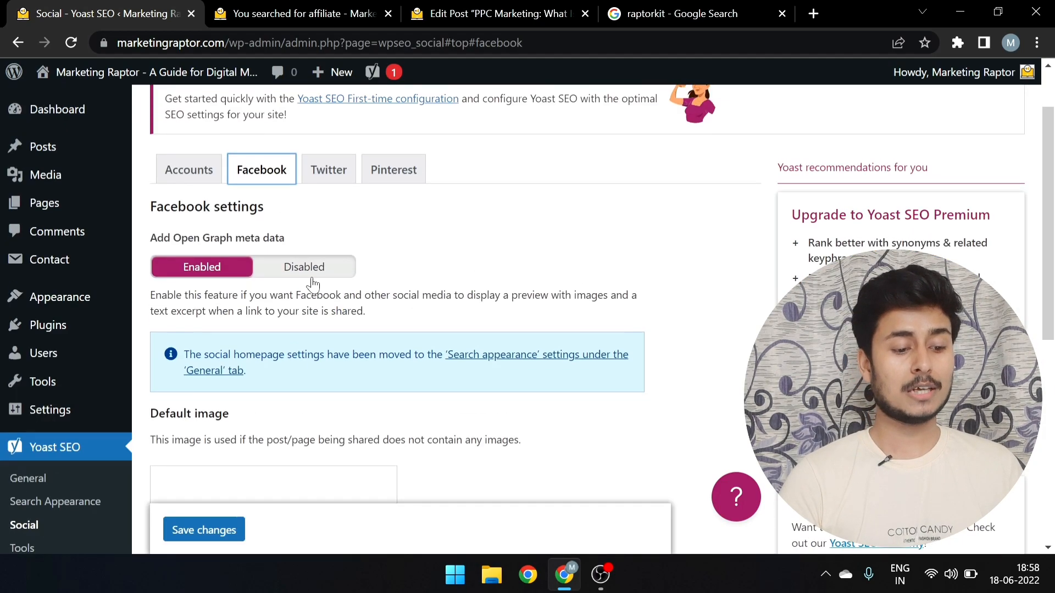
Review the Twitter card meta data settings and the Pinterest confirmation setting
left_click(326, 171)
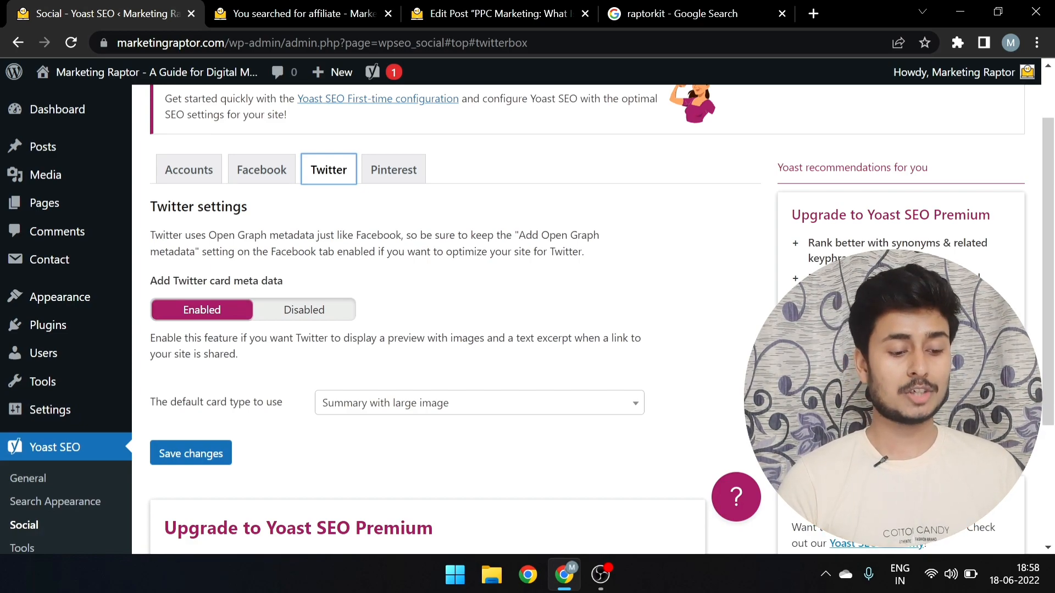
left_click(390, 175)
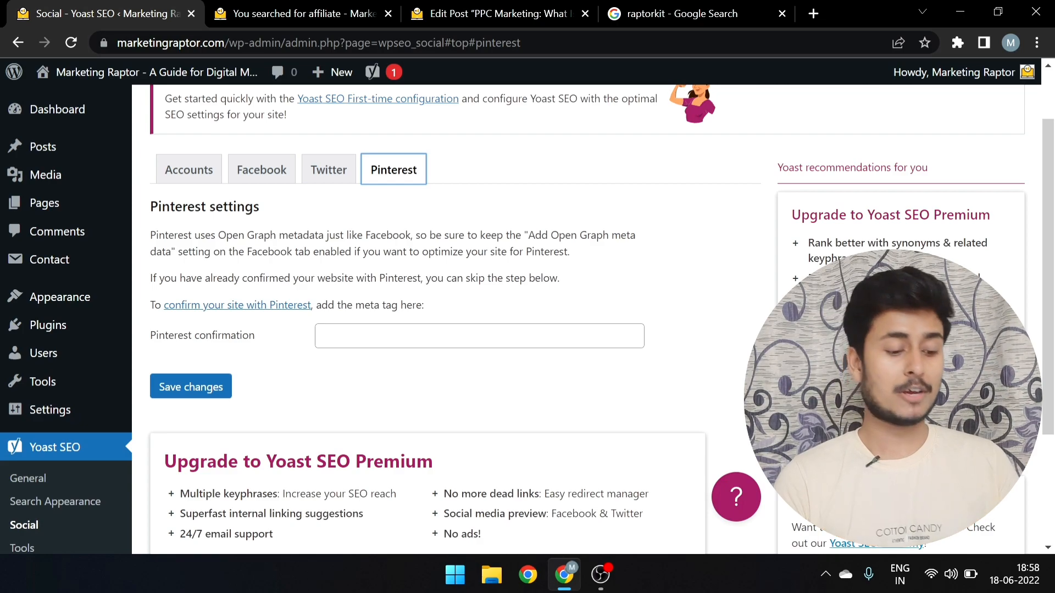
scroll(362, 344, "down", 3)
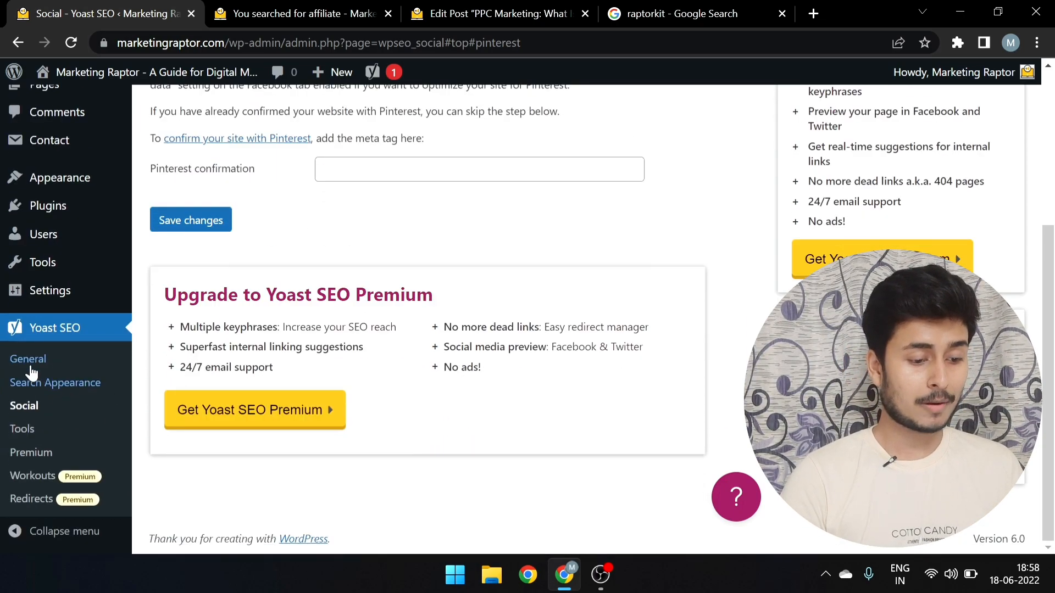
Export the Yoast SEO settings with the Import and Export tool and look through the generated settings text
left_click(21, 432)
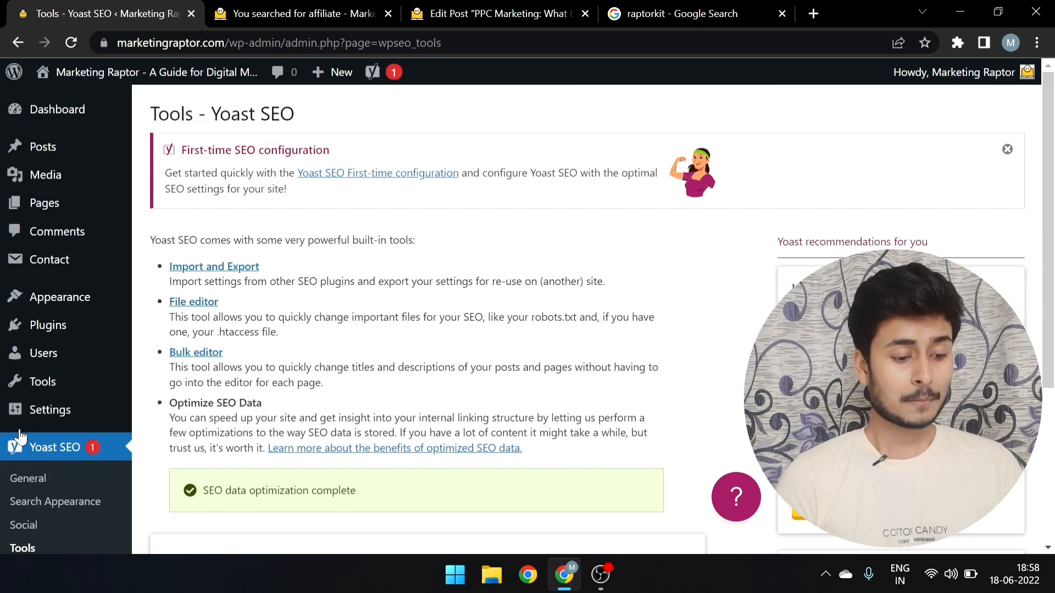
left_click(211, 266)
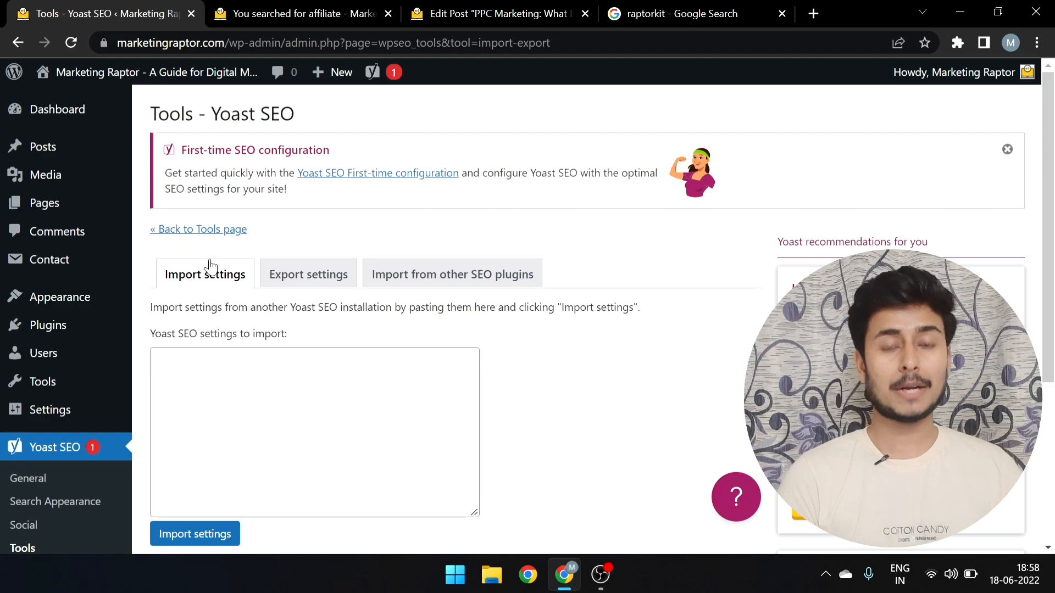
left_click(294, 279)
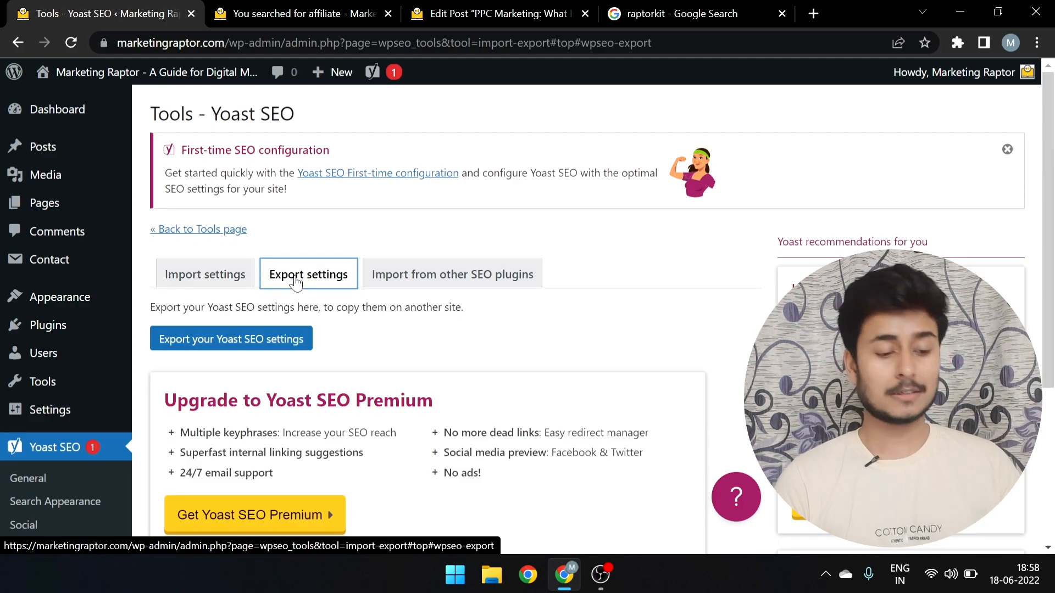
scroll(296, 281, "down", 1)
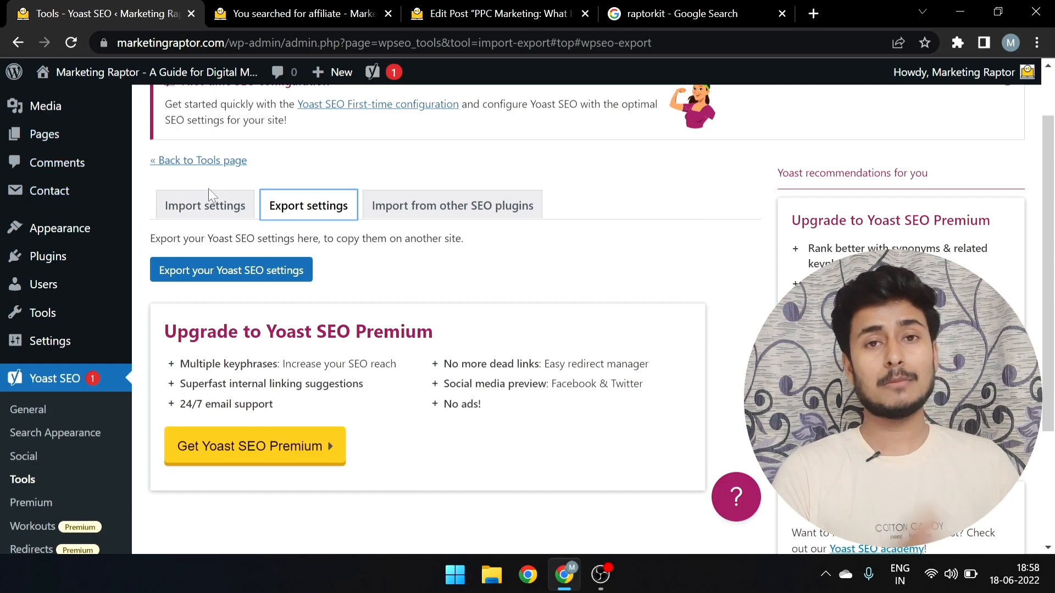
left_click(232, 274)
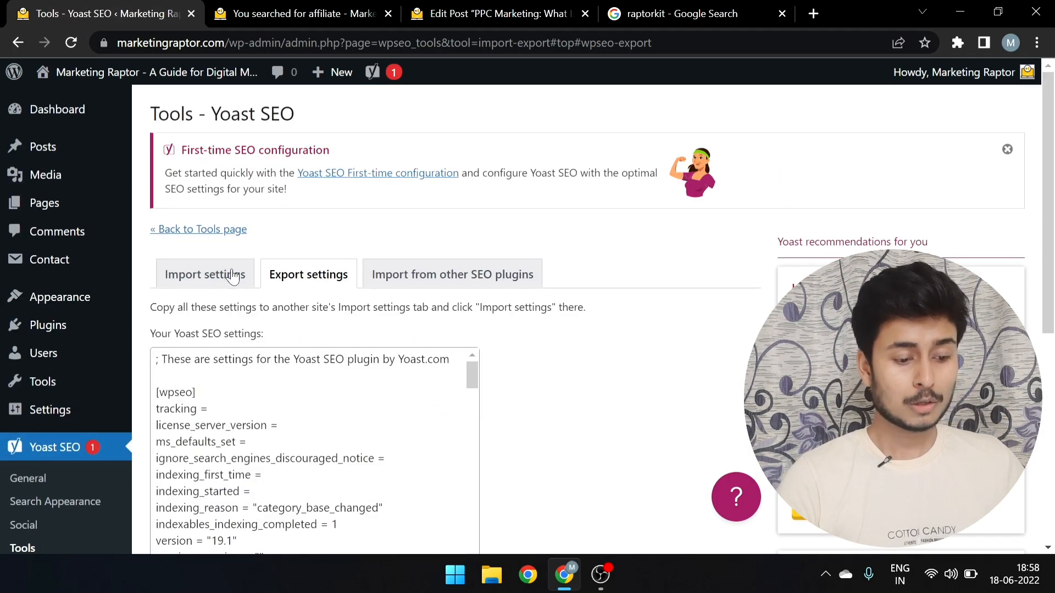
scroll(233, 274, "down", 5)
scroll(233, 274, "down", 2)
scroll(314, 247, "down", 20)
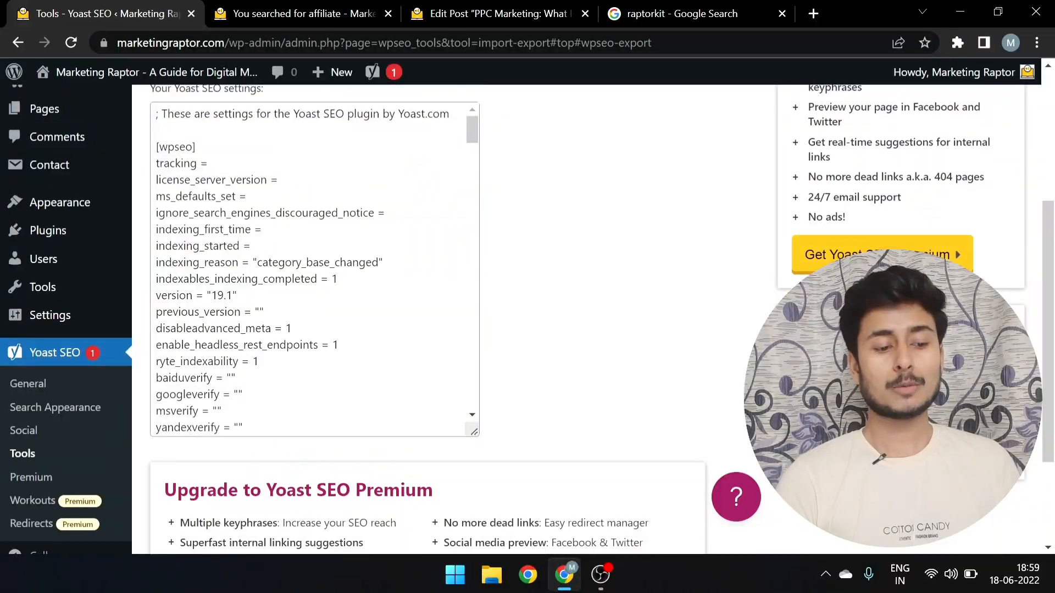
scroll(439, 275, "up", 5)
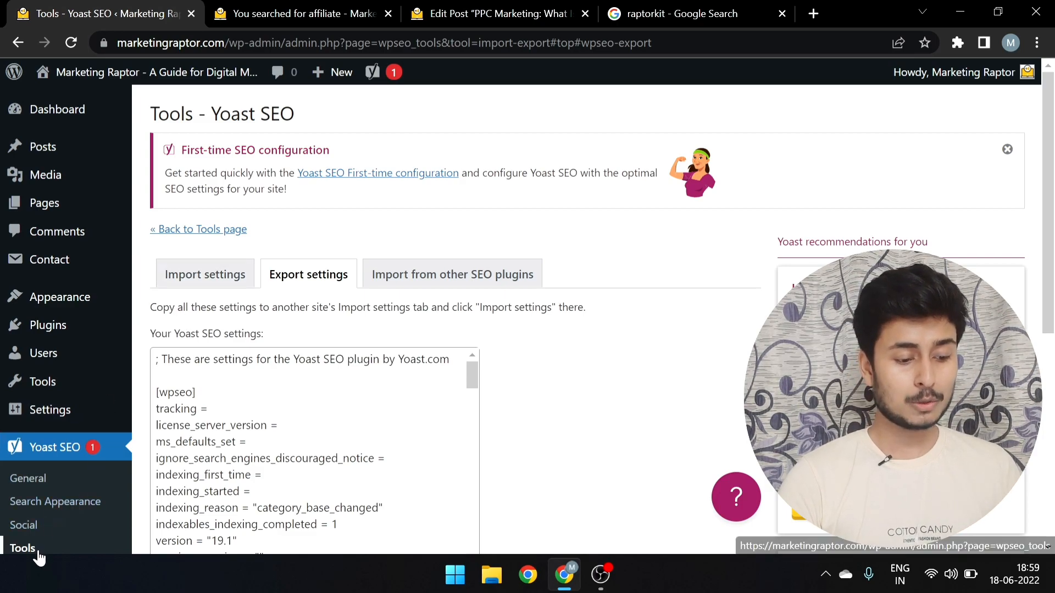
Try entering the sample text "bjksa" as the Yoast SEO settings to import, and clear it again
left_click(204, 276)
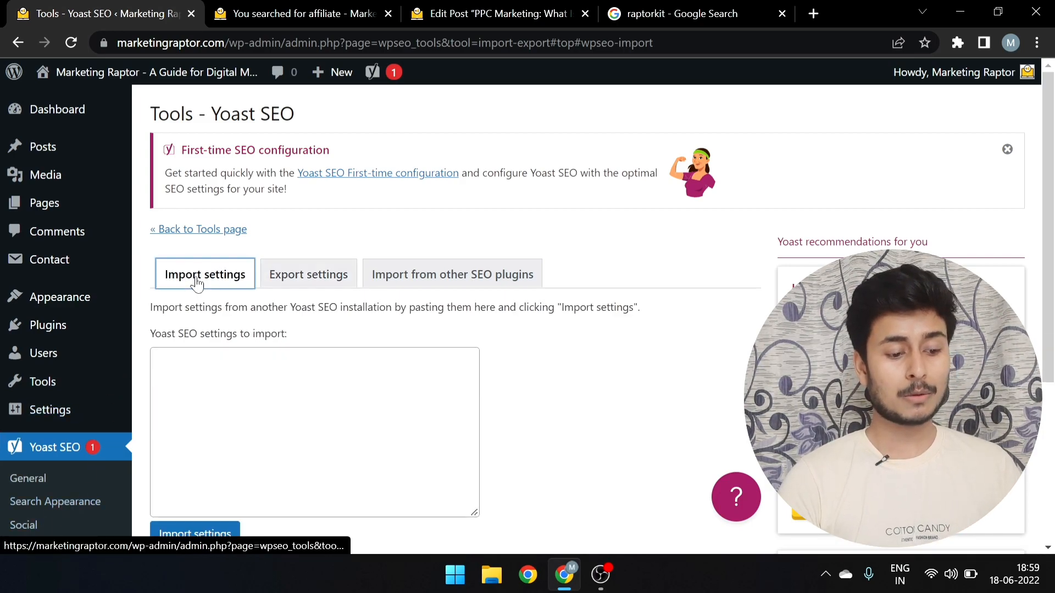
left_click(277, 353)
type("bjksa")
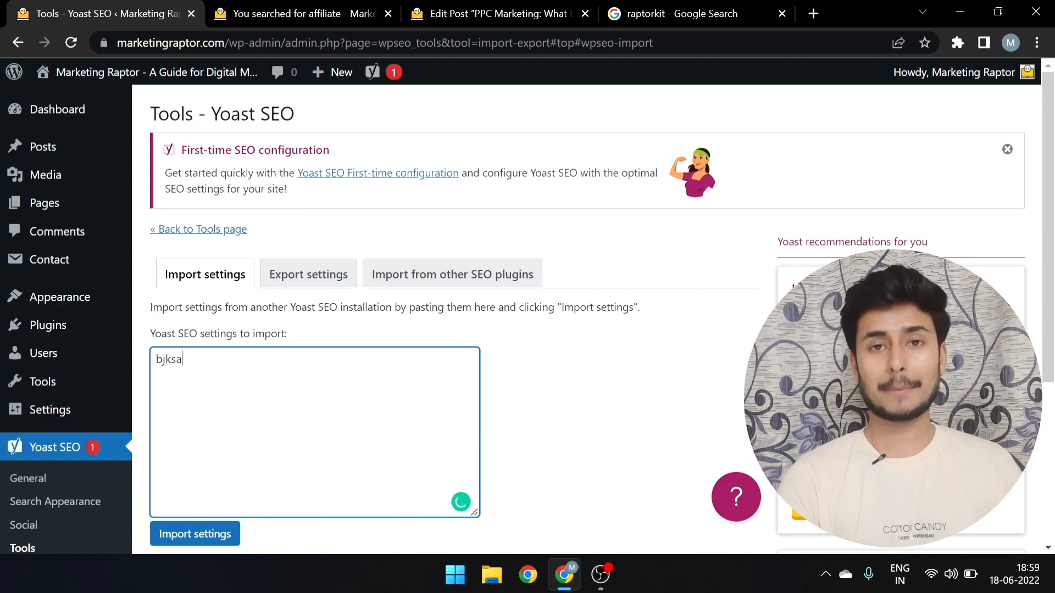
key("BackSpace")
key("BackSpace")
key("BackSpace")
key("BackSpace")
key("BackSpace")
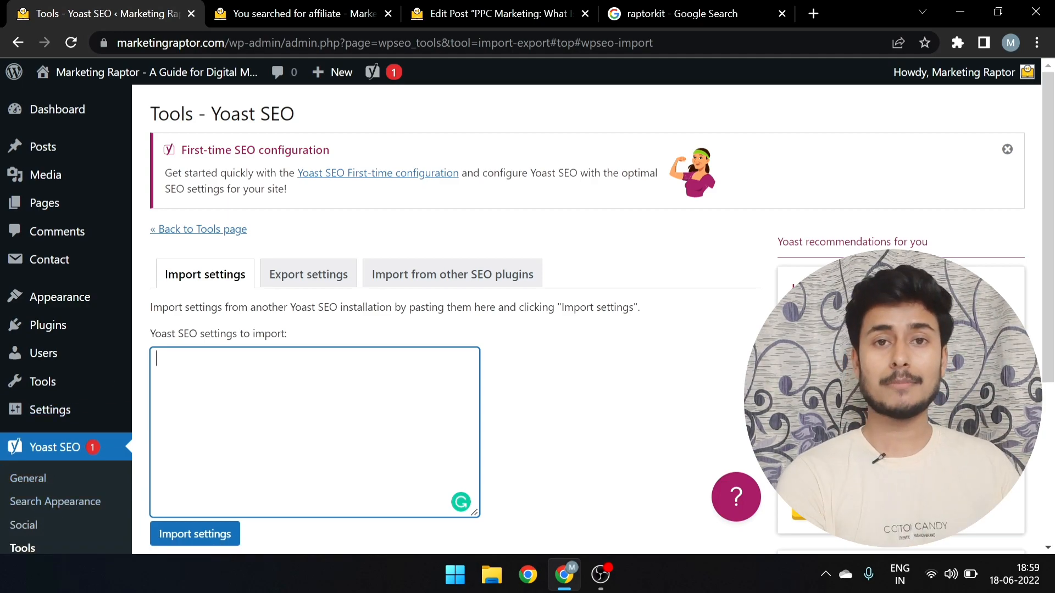
Review the option for importing data from other SEO plugins
scroll(252, 400, "down", 2)
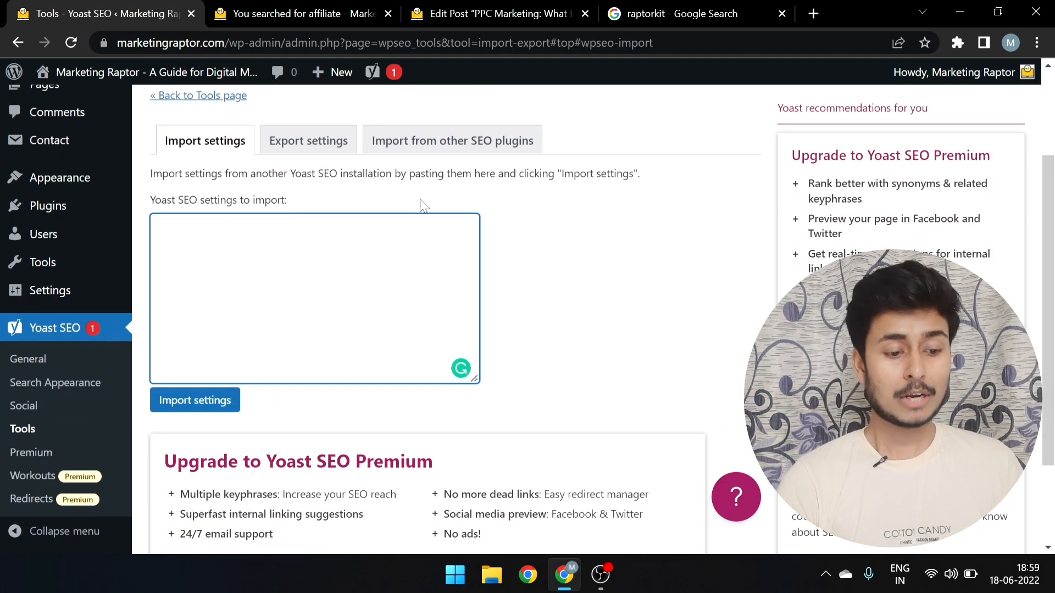
left_click(427, 144)
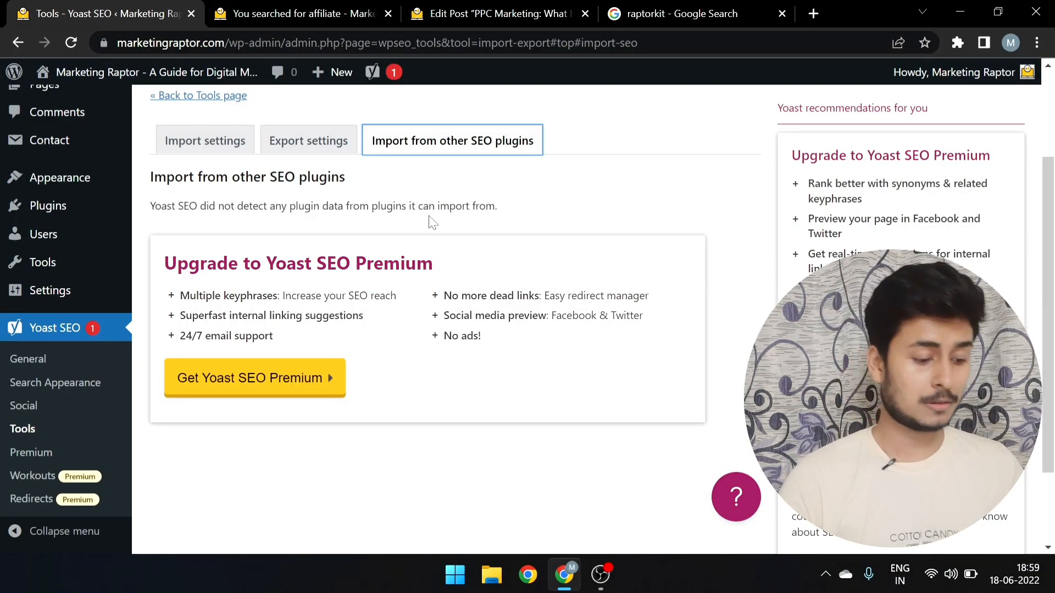
scroll(432, 225, "down", 2)
scroll(272, 307, "up", 4)
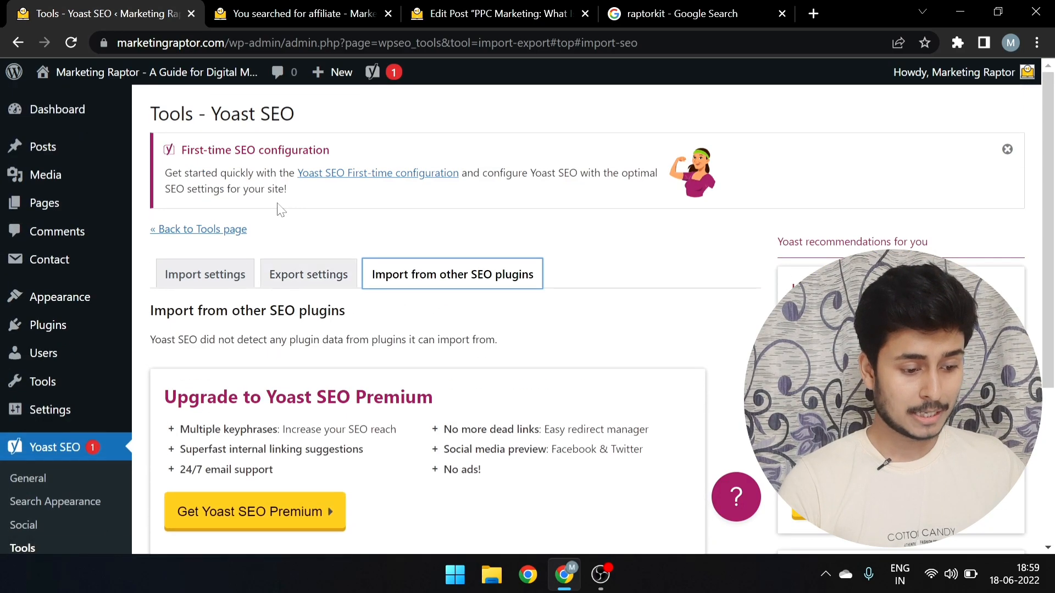
Open the File editor from the Tools page and examine the contents of the robots.txt and .htaccess files
left_click(179, 233)
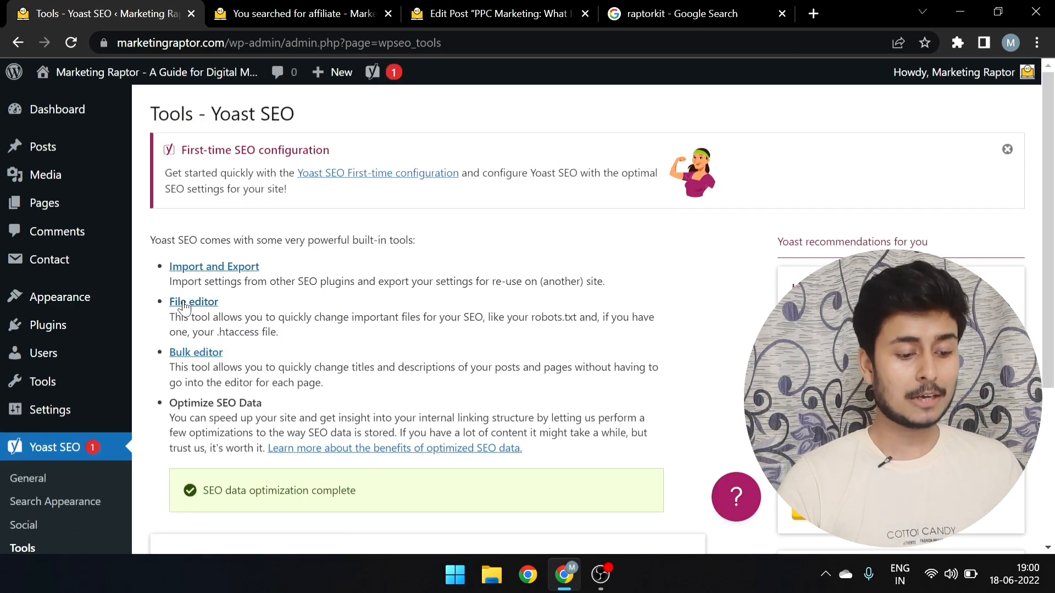
left_click(183, 303)
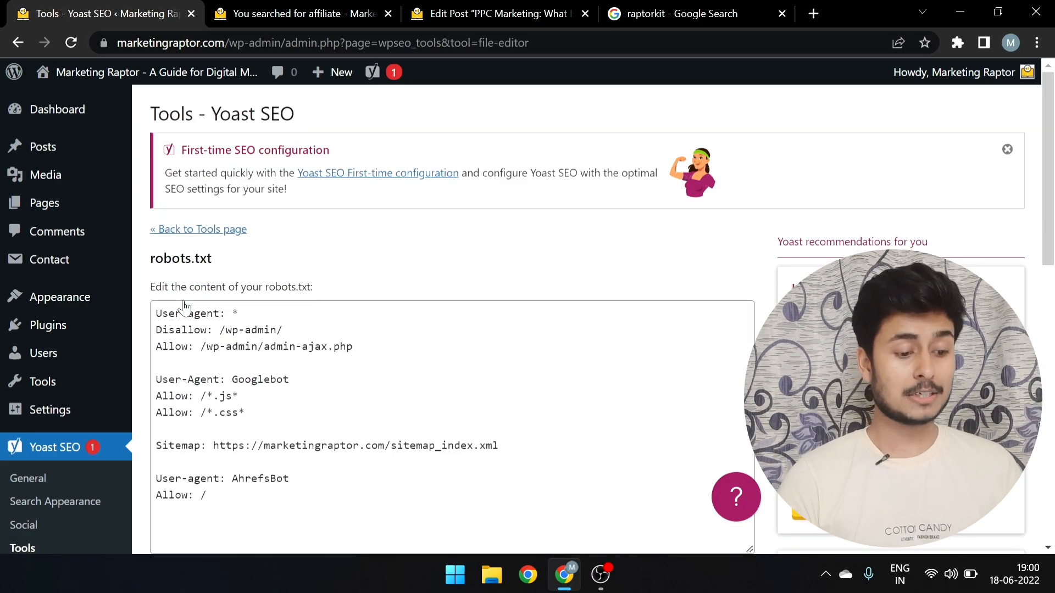
scroll(183, 306, "down", 2)
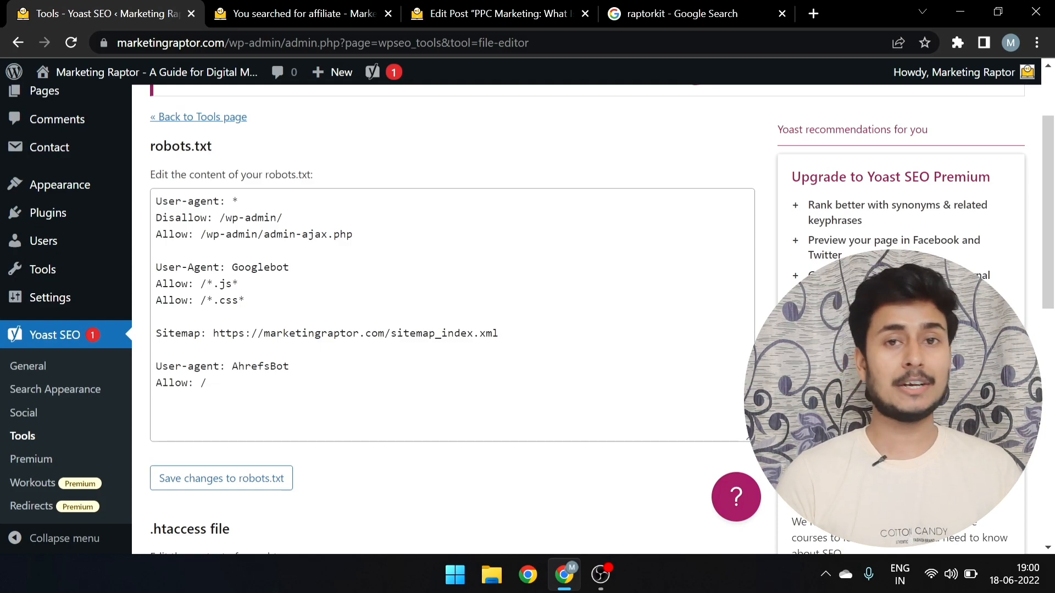
scroll(215, 186, "down", 6)
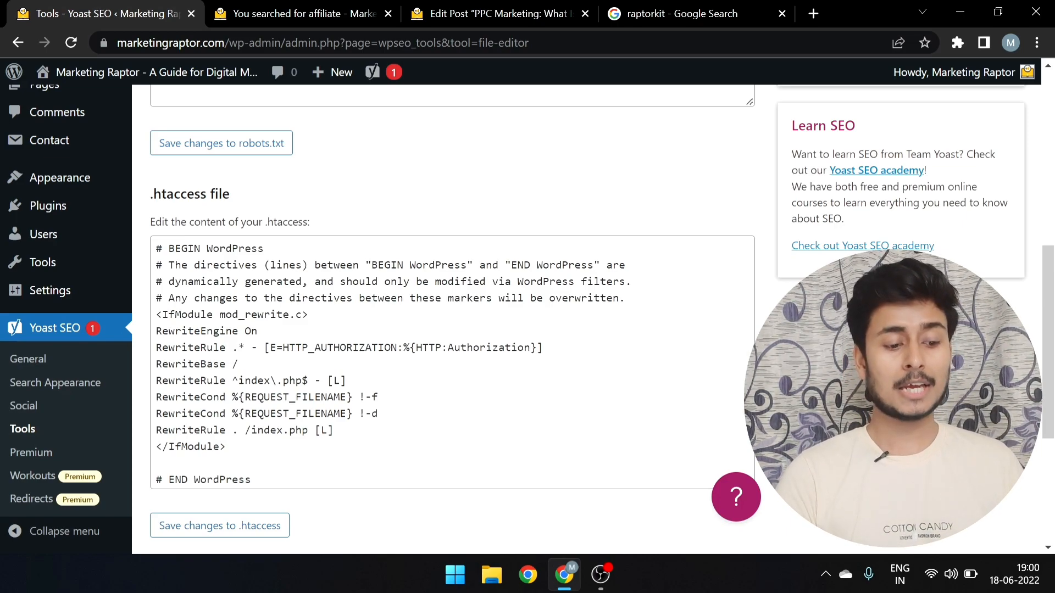
scroll(452, 318, "up", 3)
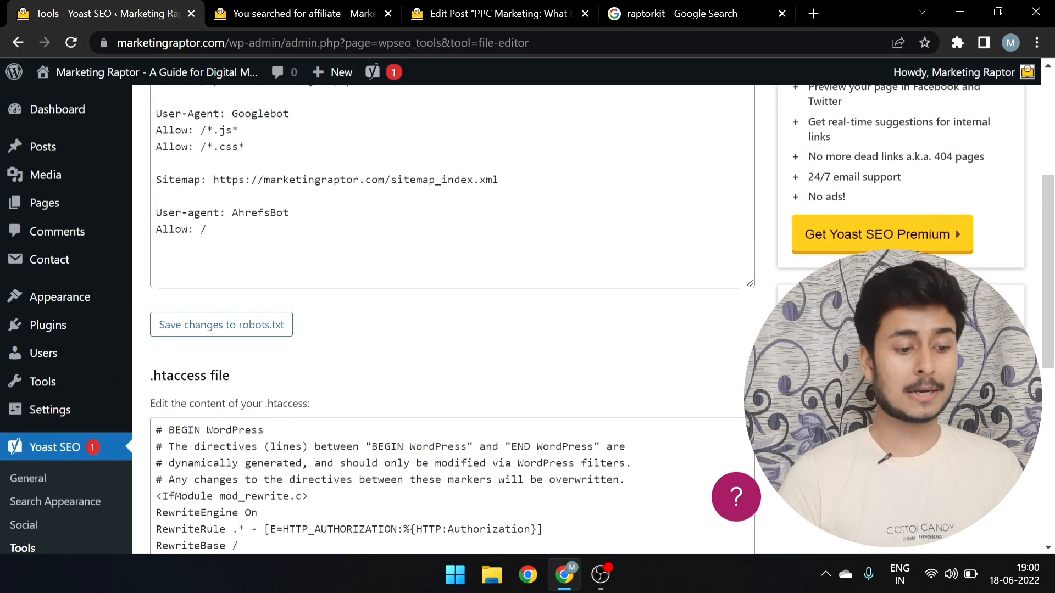
scroll(452, 318, "up", 2)
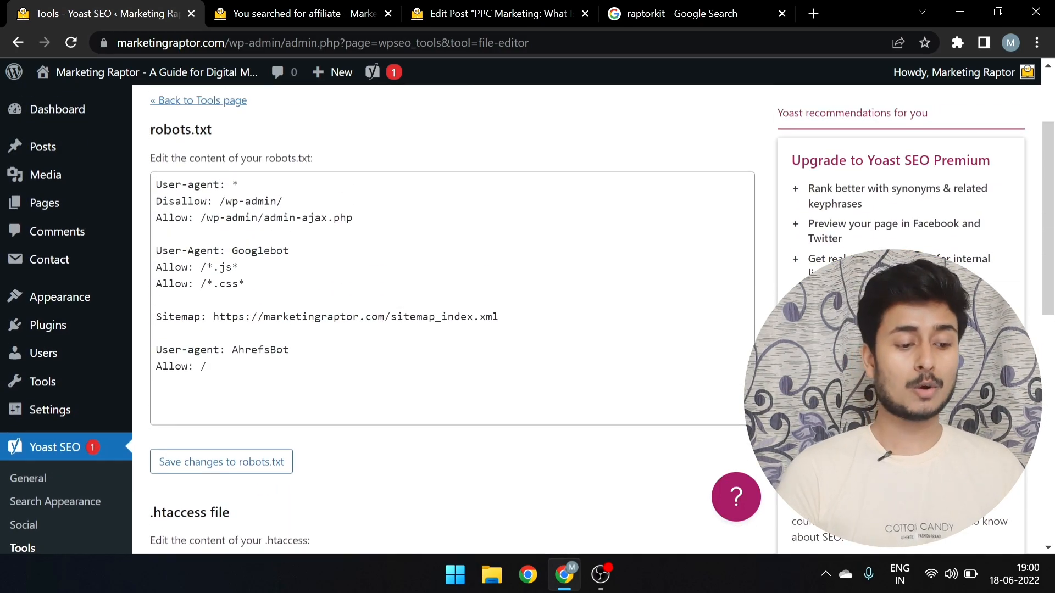
scroll(452, 318, "down", 3)
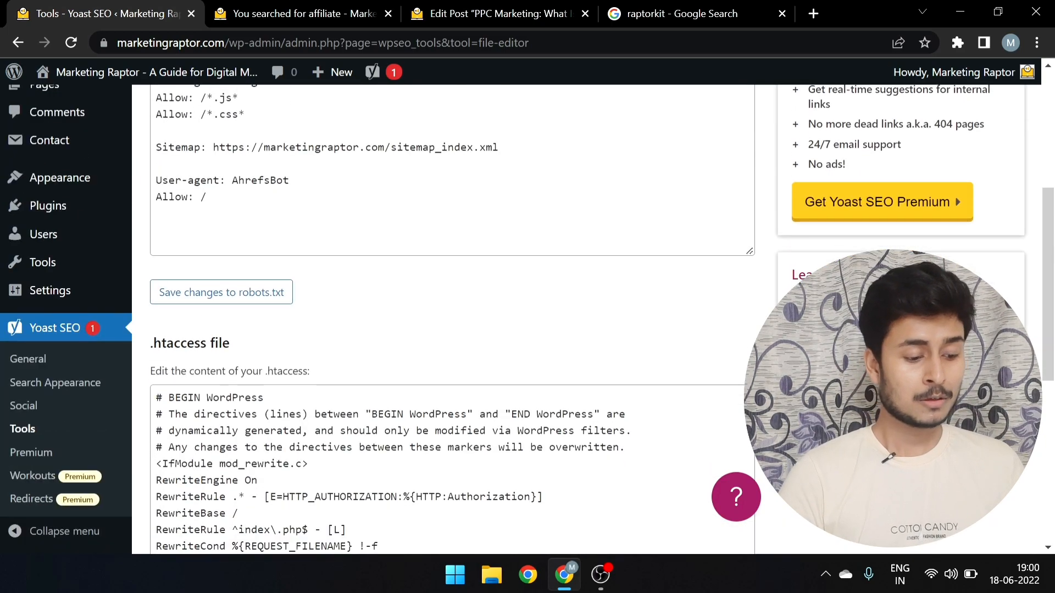
scroll(231, 233, "up", 5)
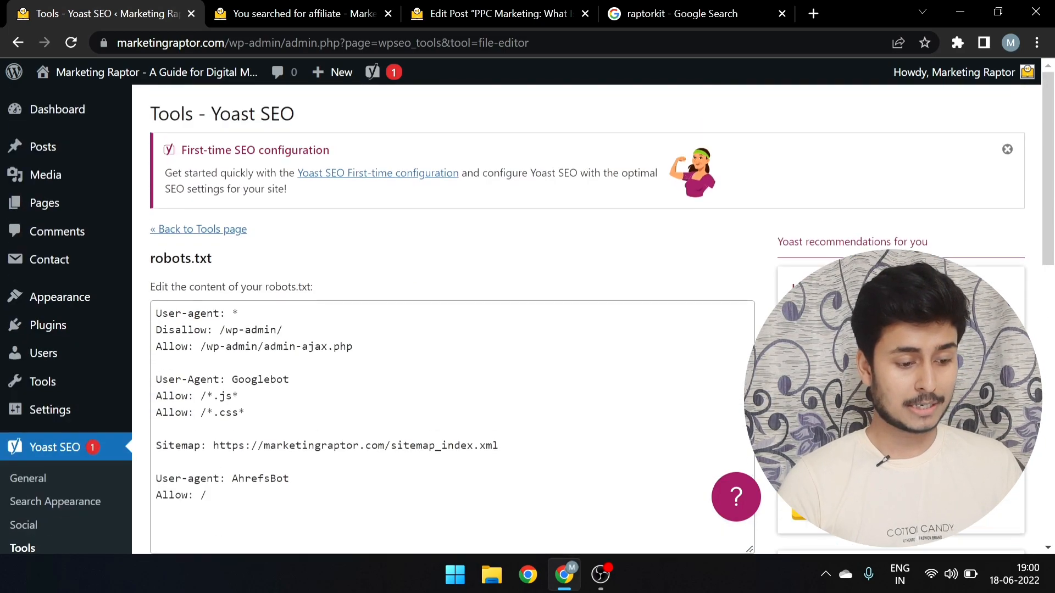
Open the Bulk editor from the Tools page and examine the title table of posts and pages with its new SEO title fields
left_click(213, 231)
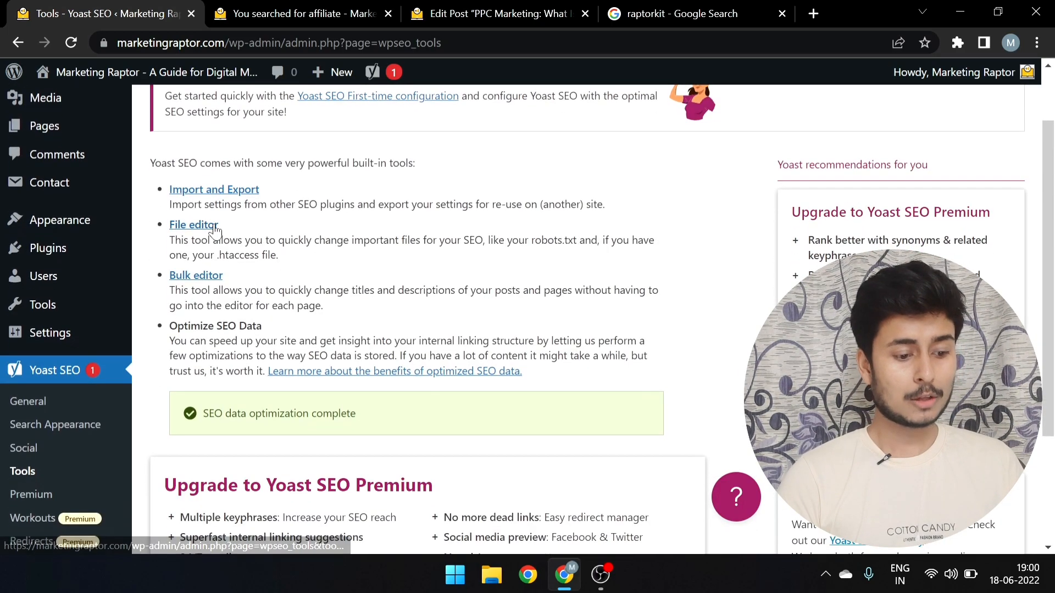
left_click(189, 277)
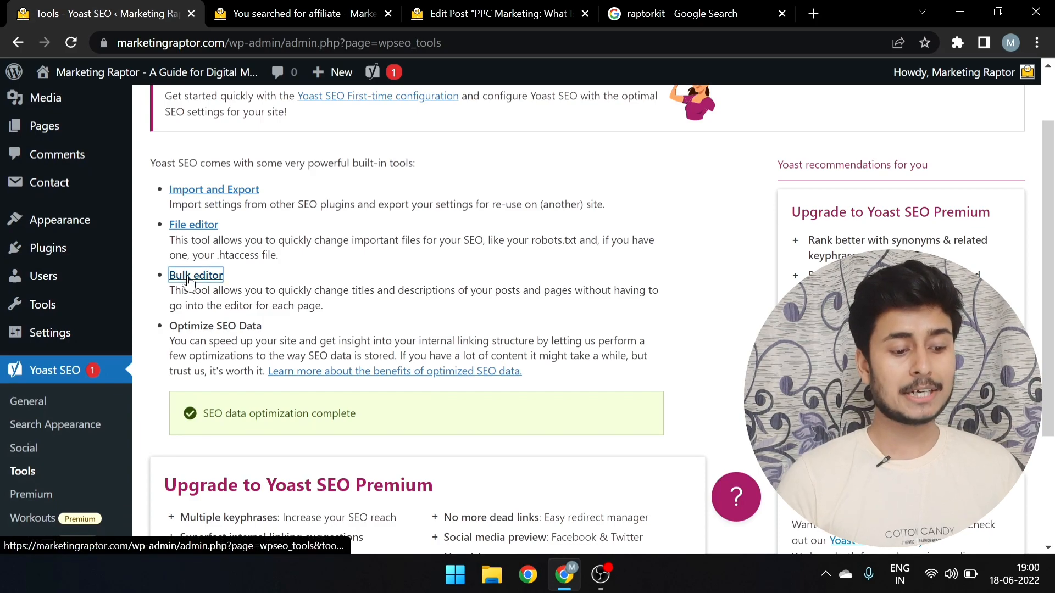
scroll(256, 267, "down", 3)
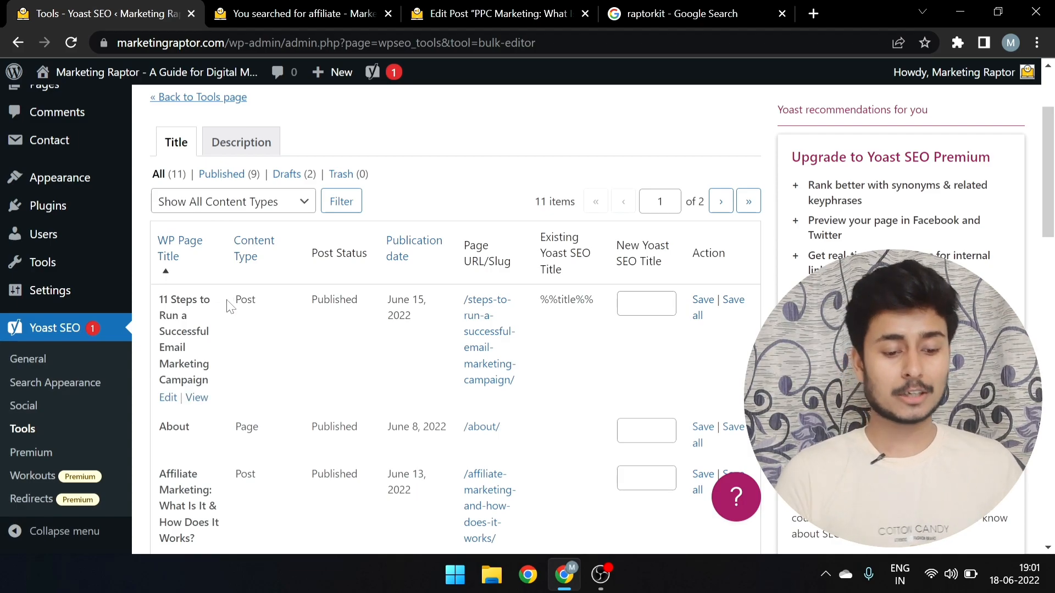
scroll(230, 306, "up", 1)
scroll(388, 489, "down", 9)
scroll(387, 488, "down", 7)
scroll(388, 487, "up", 20)
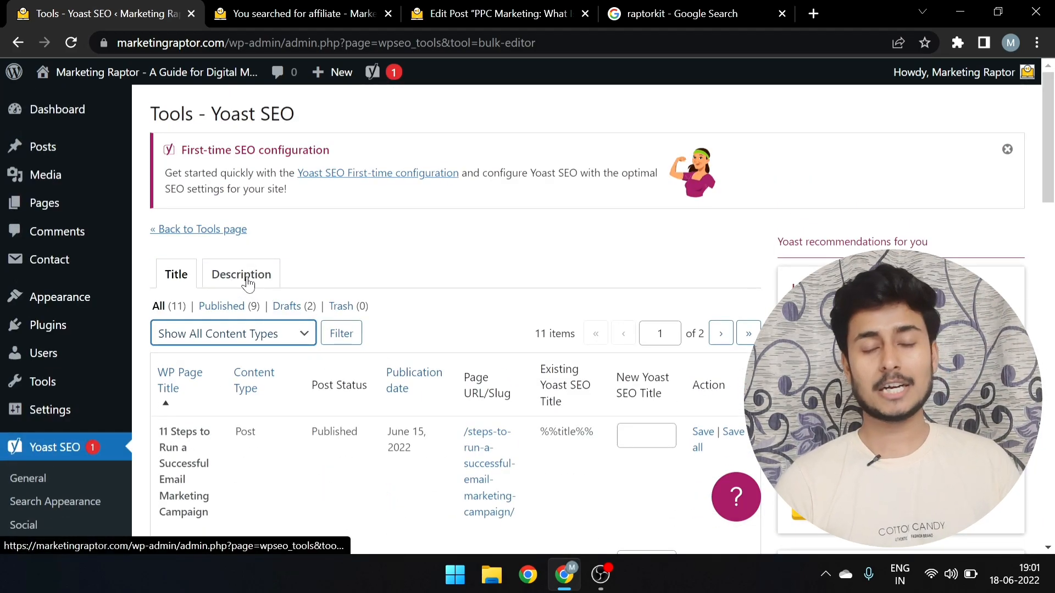
scroll(247, 282, "down", 3)
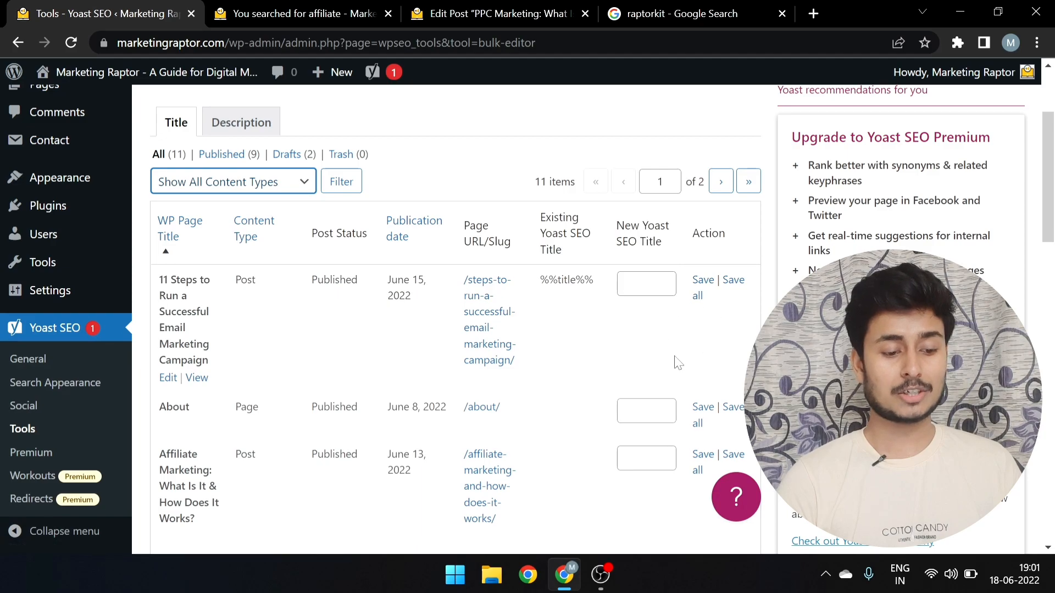
scroll(665, 360, "down", 6)
scroll(665, 360, "down", 5)
scroll(662, 358, "up", 15)
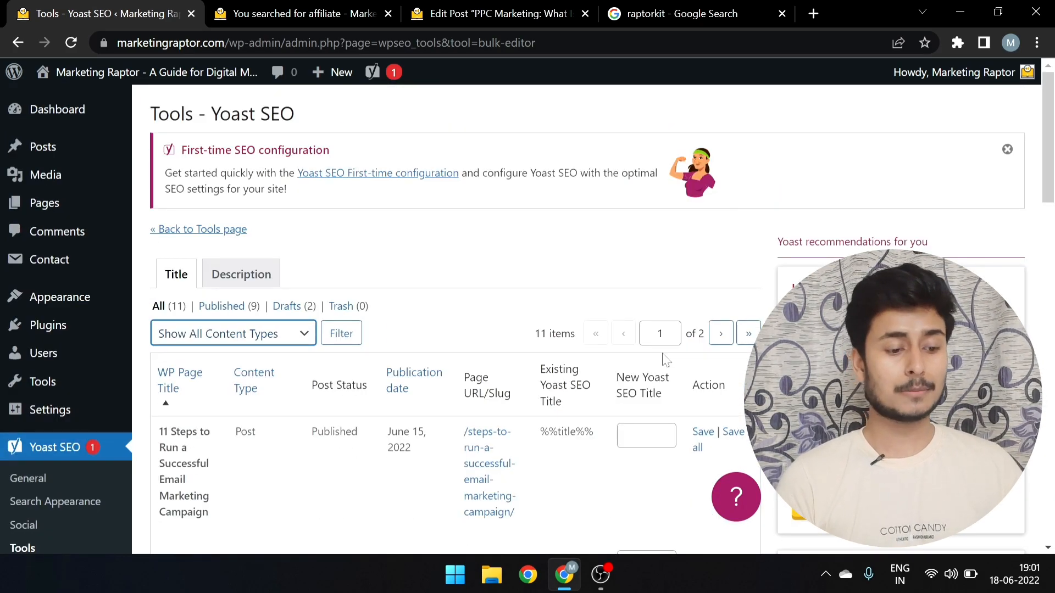
Return to the Tools page to review the Optimize SEO Data section, and open the Premium page
left_click(184, 229)
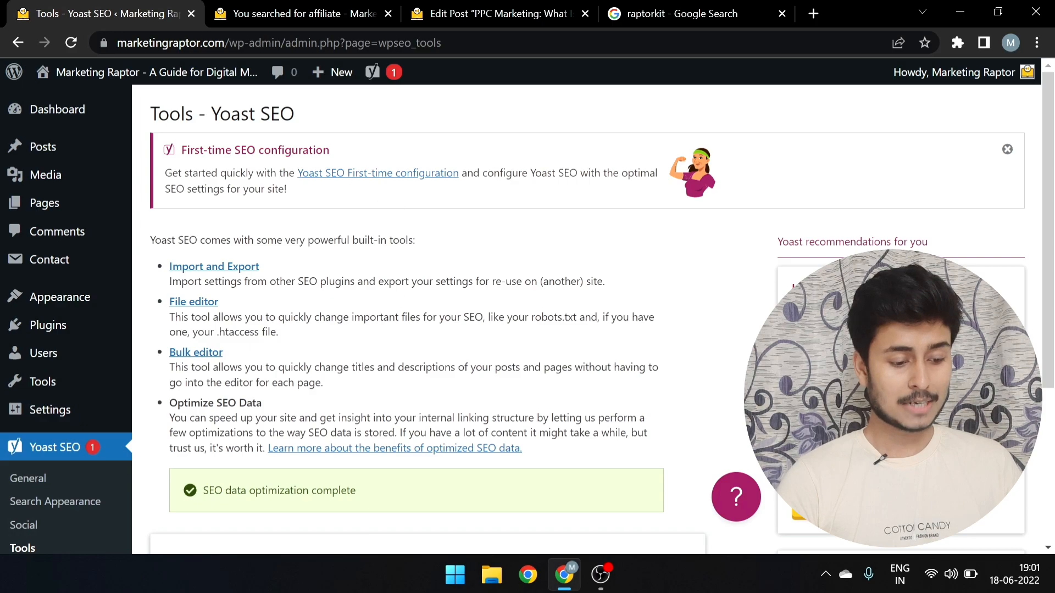
scroll(296, 407, "down", 1)
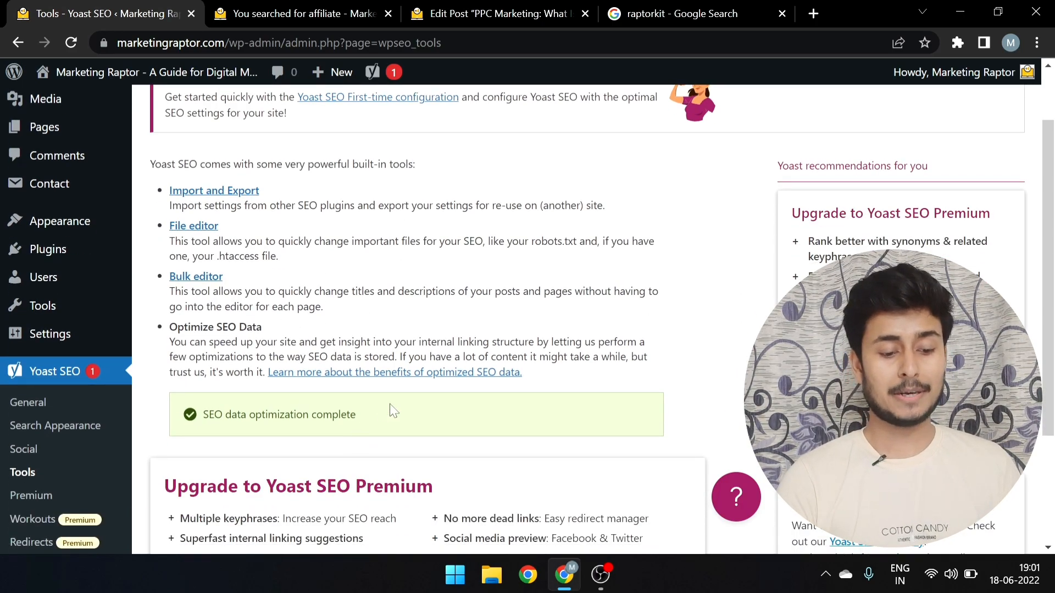
scroll(297, 406, "down", 2)
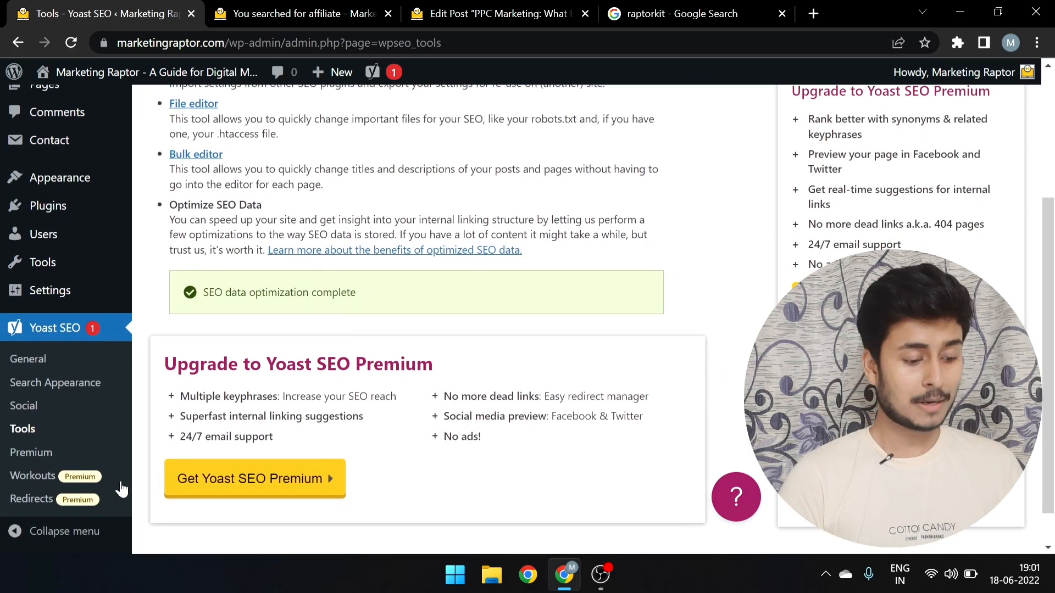
left_click(29, 453)
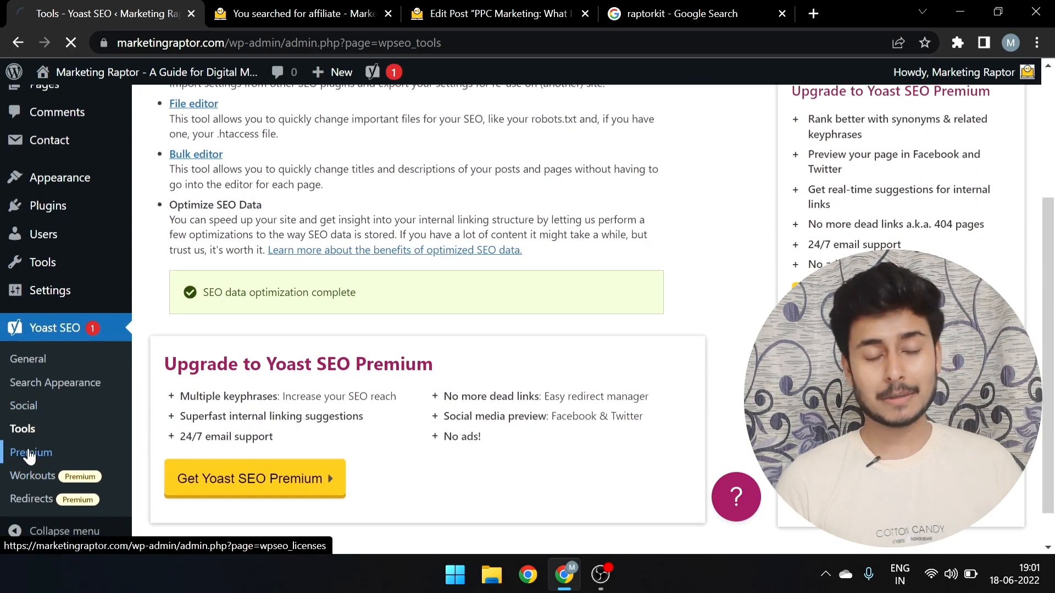